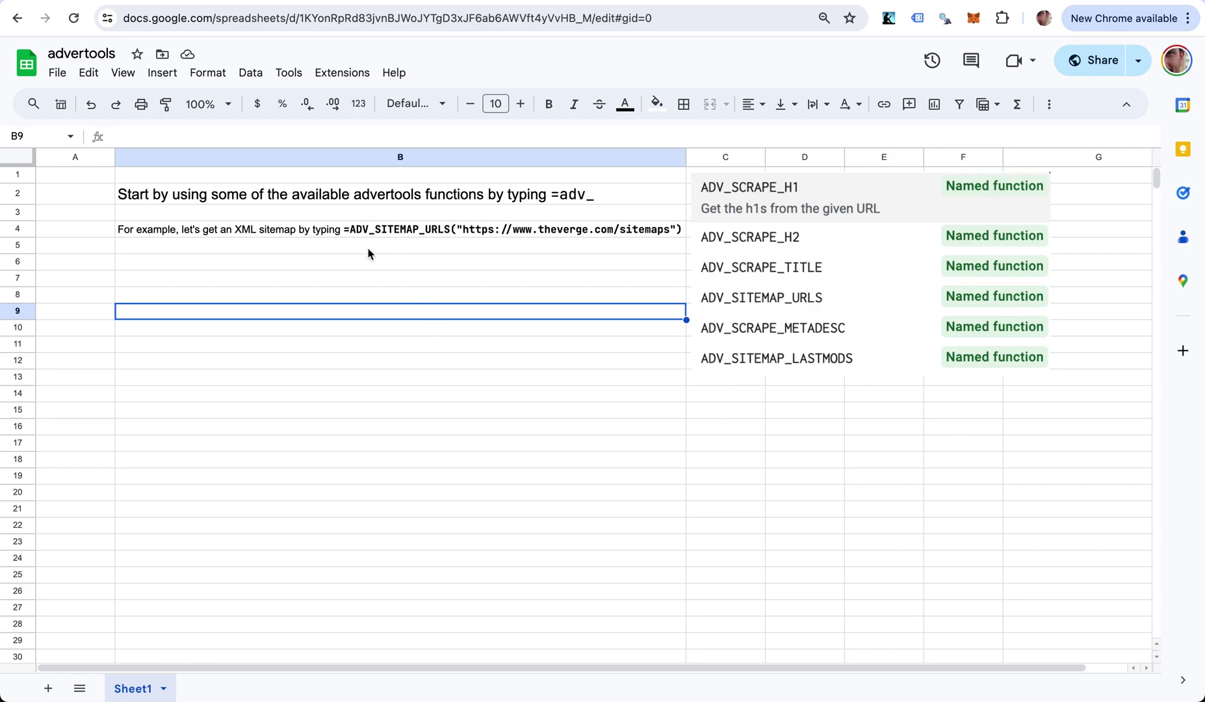
# - Start a test =adv formula in B8, then clear it and leave B8 empty
pyautogui.click(329, 296)
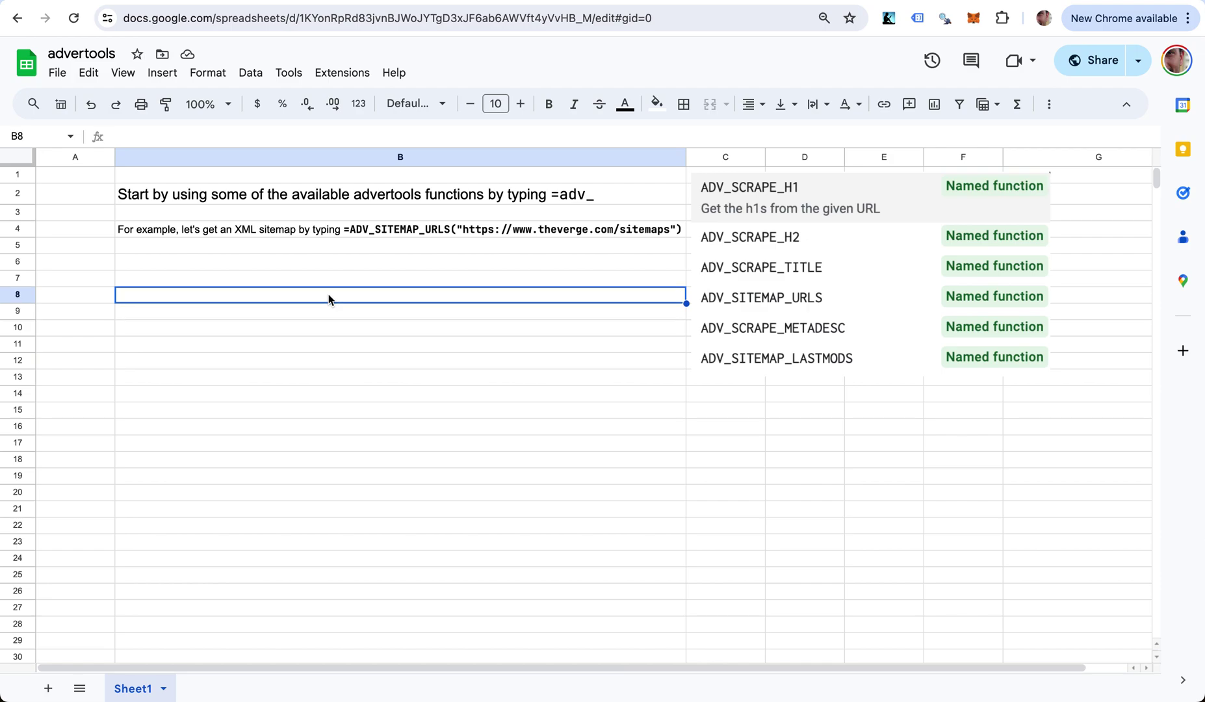
pyautogui.write('=')
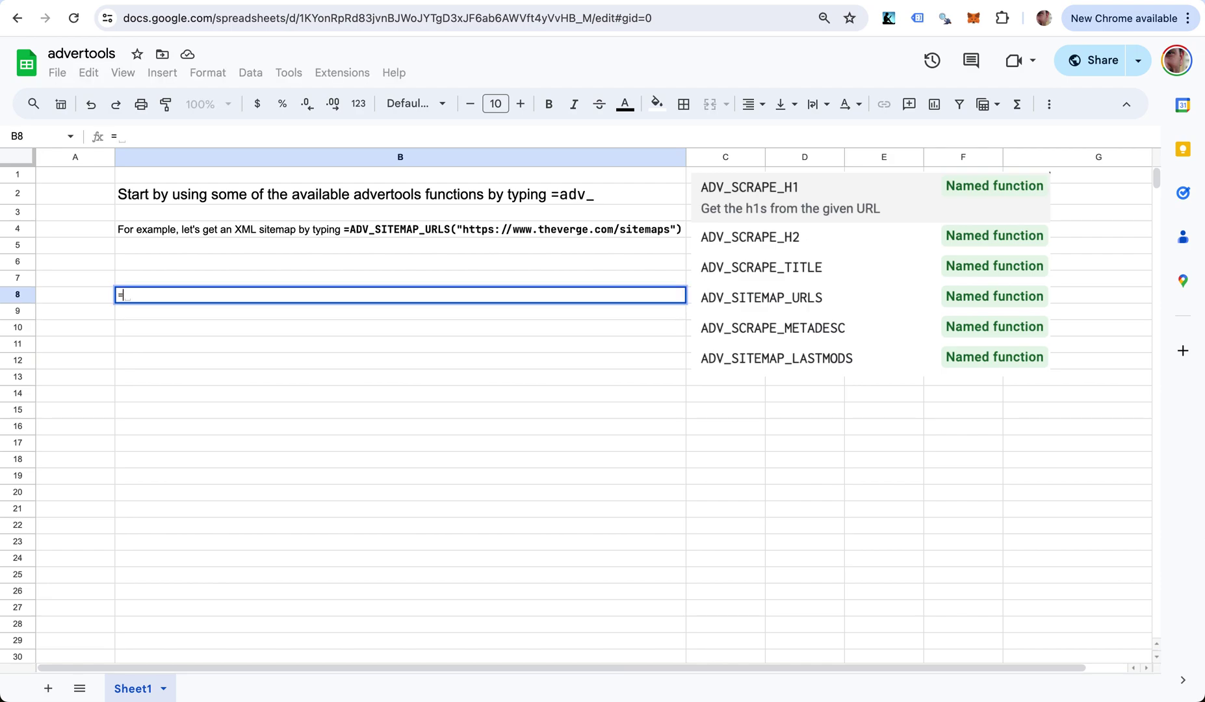
pyautogui.write('adv')
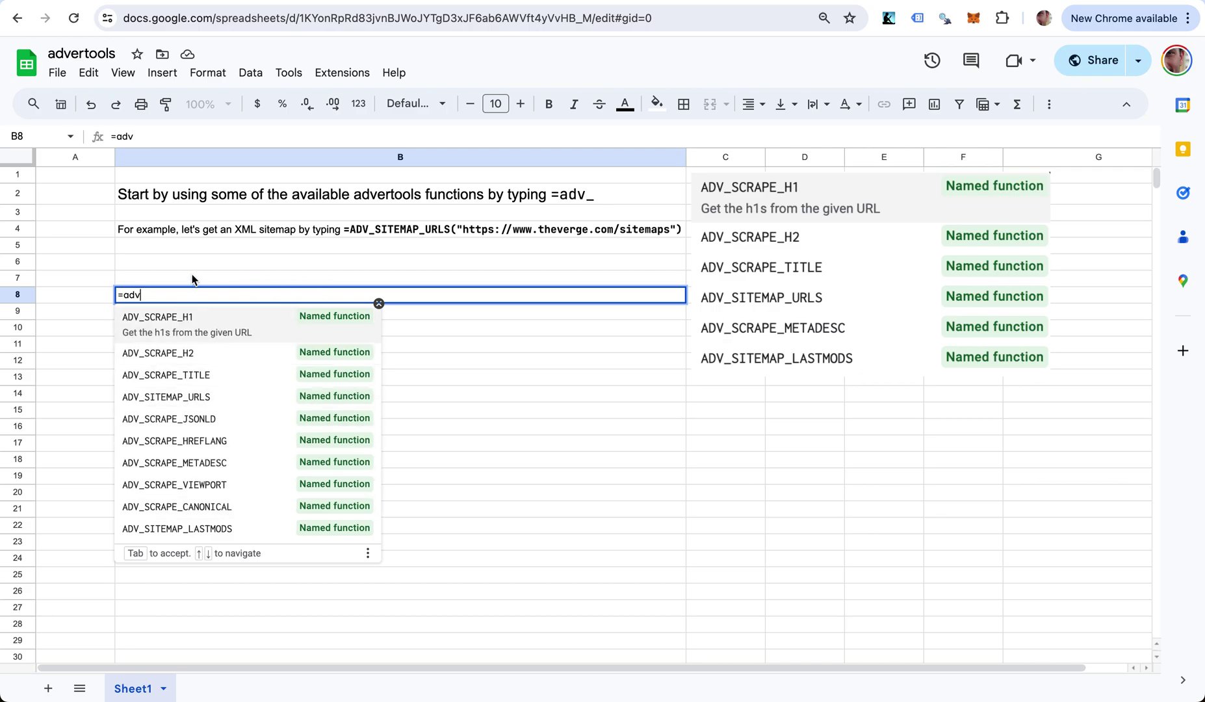
pyautogui.press('BackSpace')
pyautogui.press('BackSpace')
pyautogui.press('BackSpace')
pyautogui.press('BackSpace')
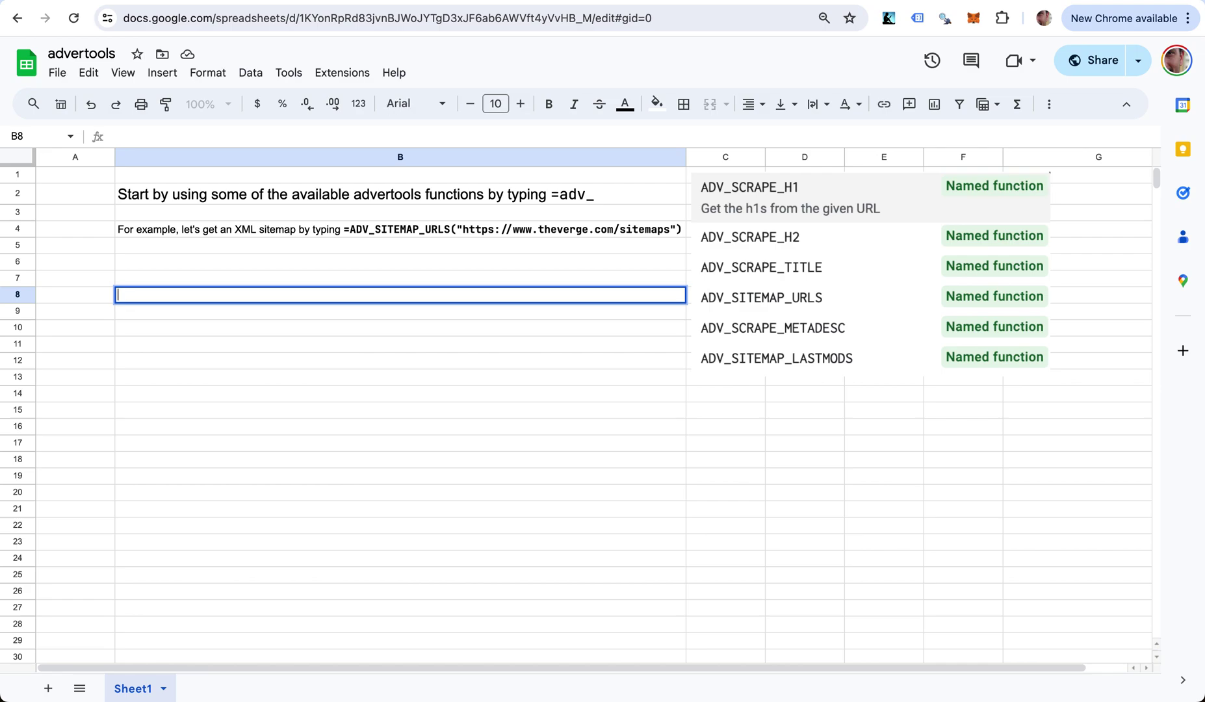
pyautogui.press('Return')
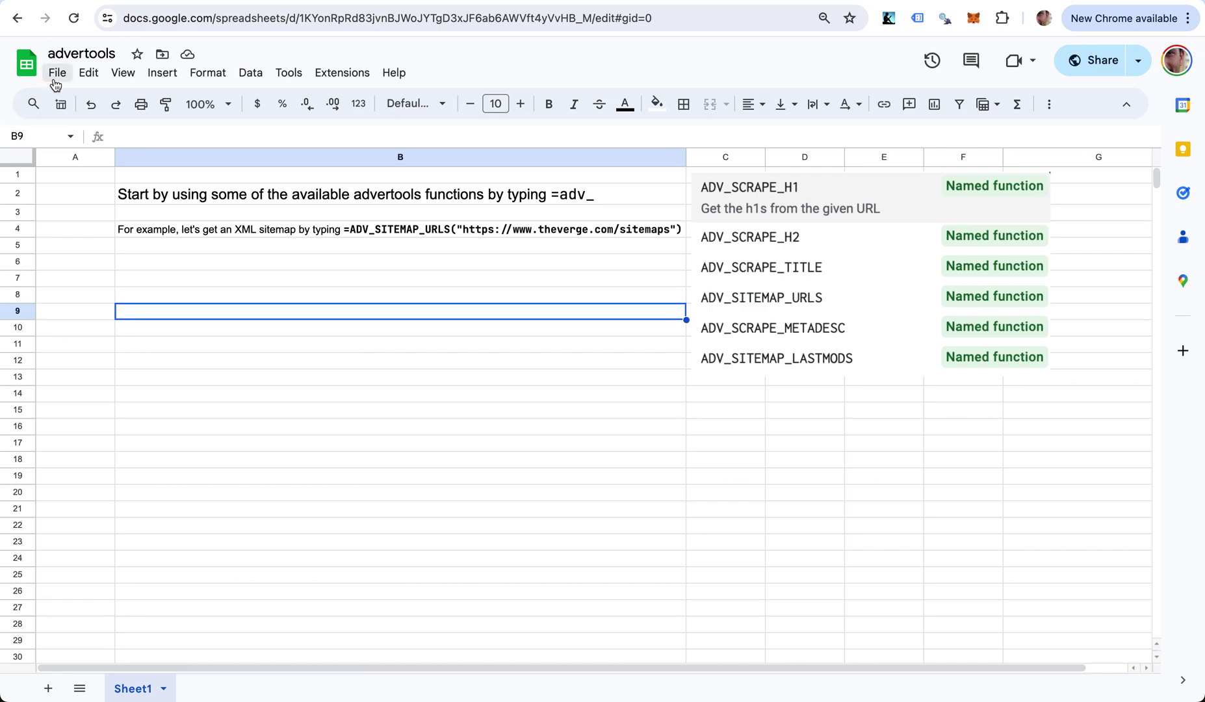
# - Make a copy of the spreadsheet named 'XML sitemap and crawling (nytimes cooking)'
pyautogui.click(56, 79)
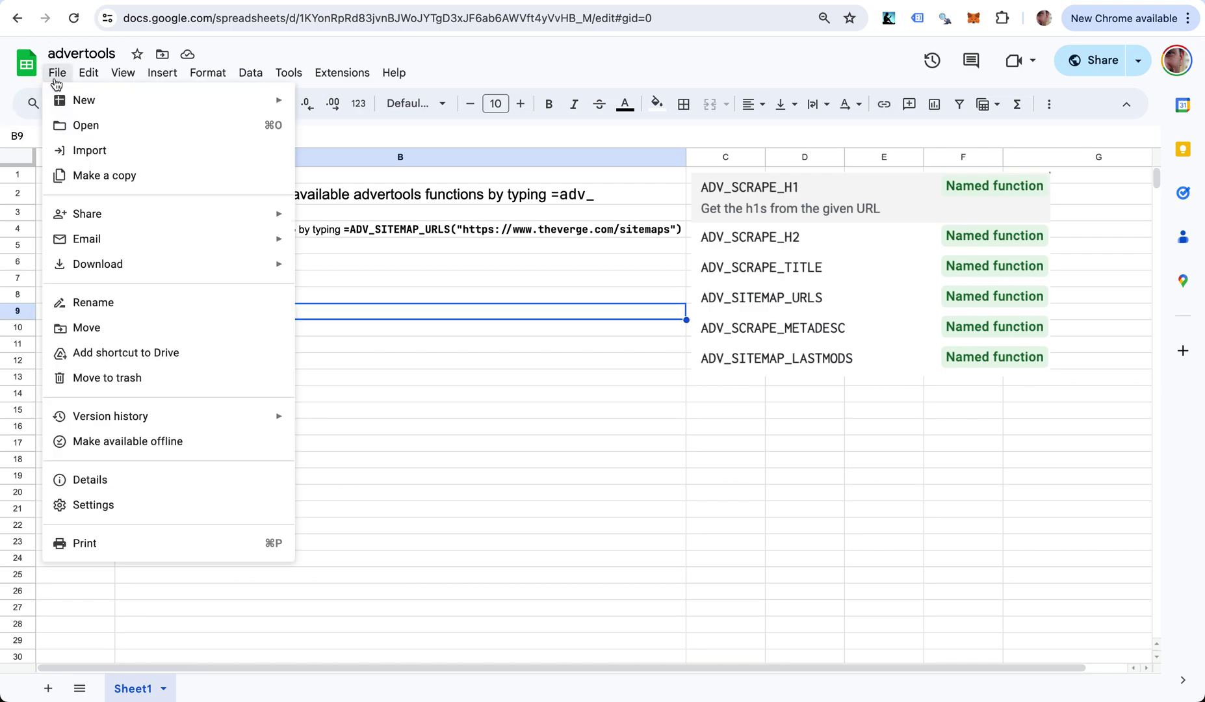
pyautogui.click(111, 185)
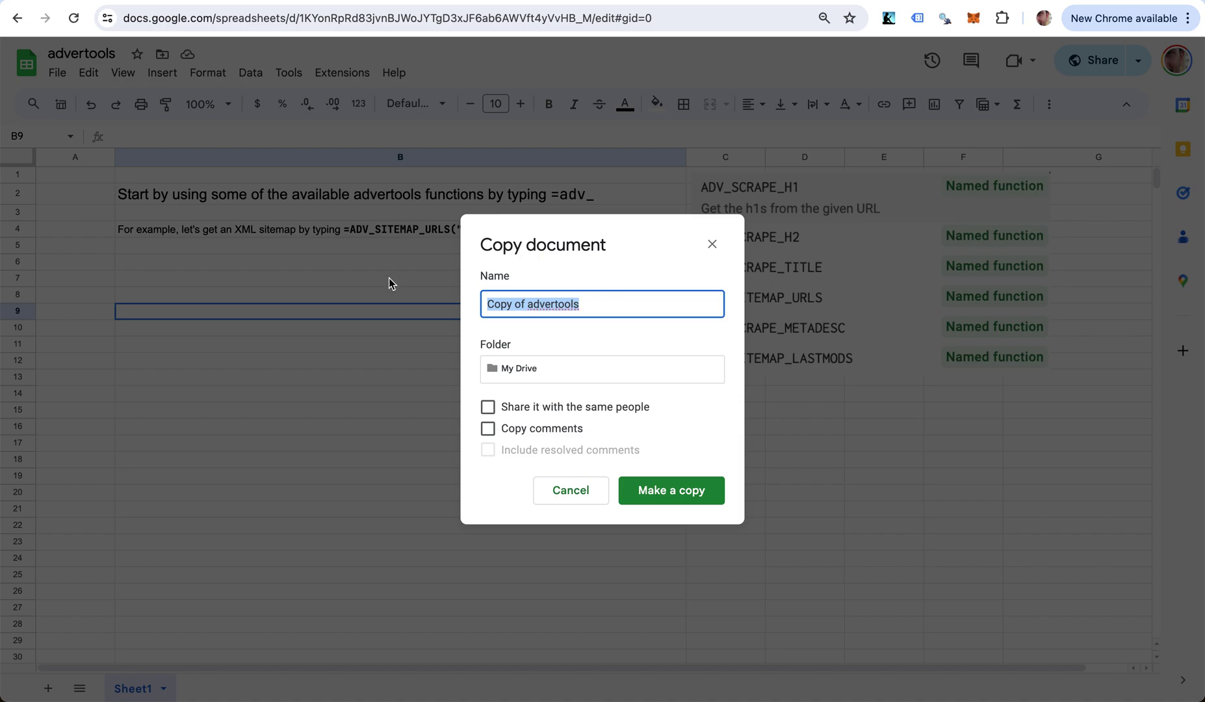
pyautogui.write('XML ')
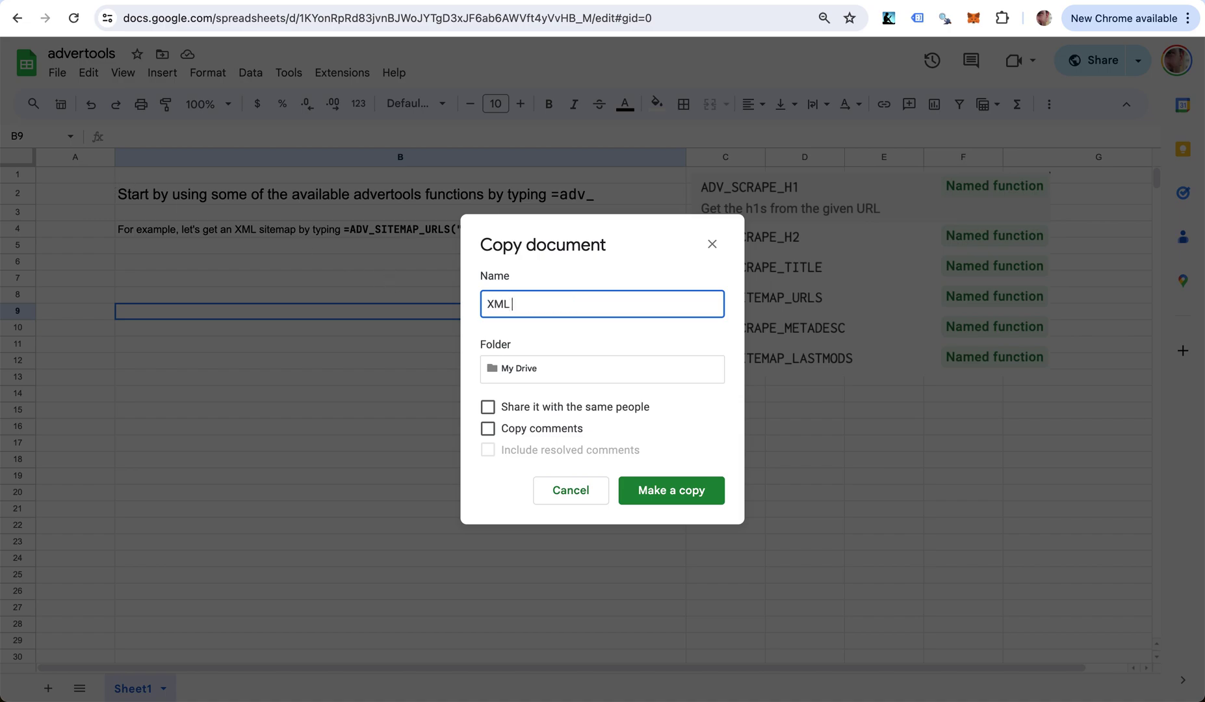
pyautogui.write('sitemap and crawling (nytimes cooking)')
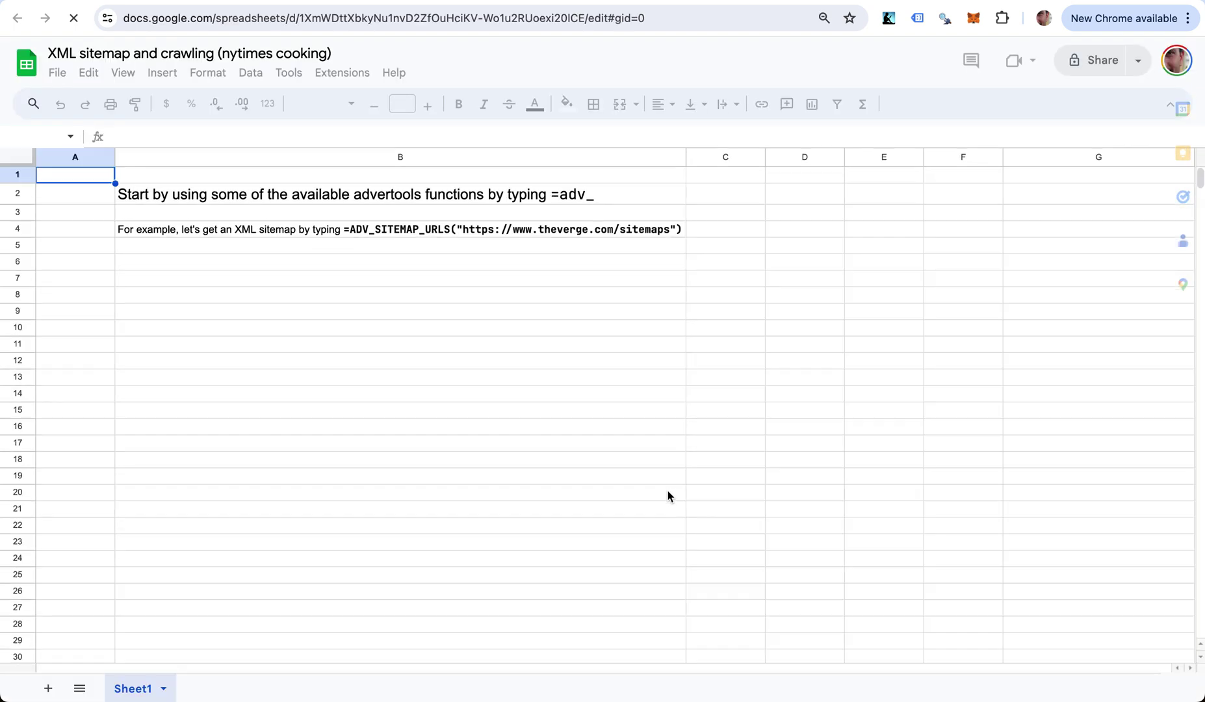
pyautogui.click(296, 285)
# - Enter a test =adv formula in B7 and add a new blank sheet, Sheet3
pyautogui.write('=')
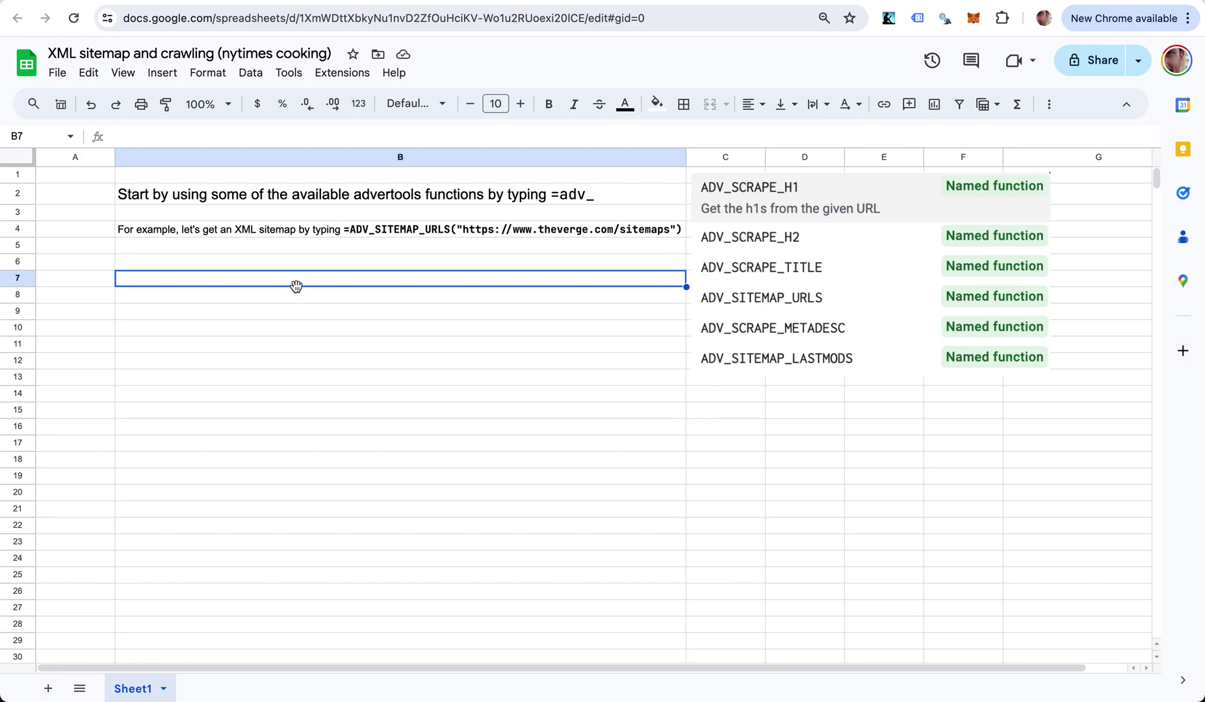
pyautogui.write('adv')
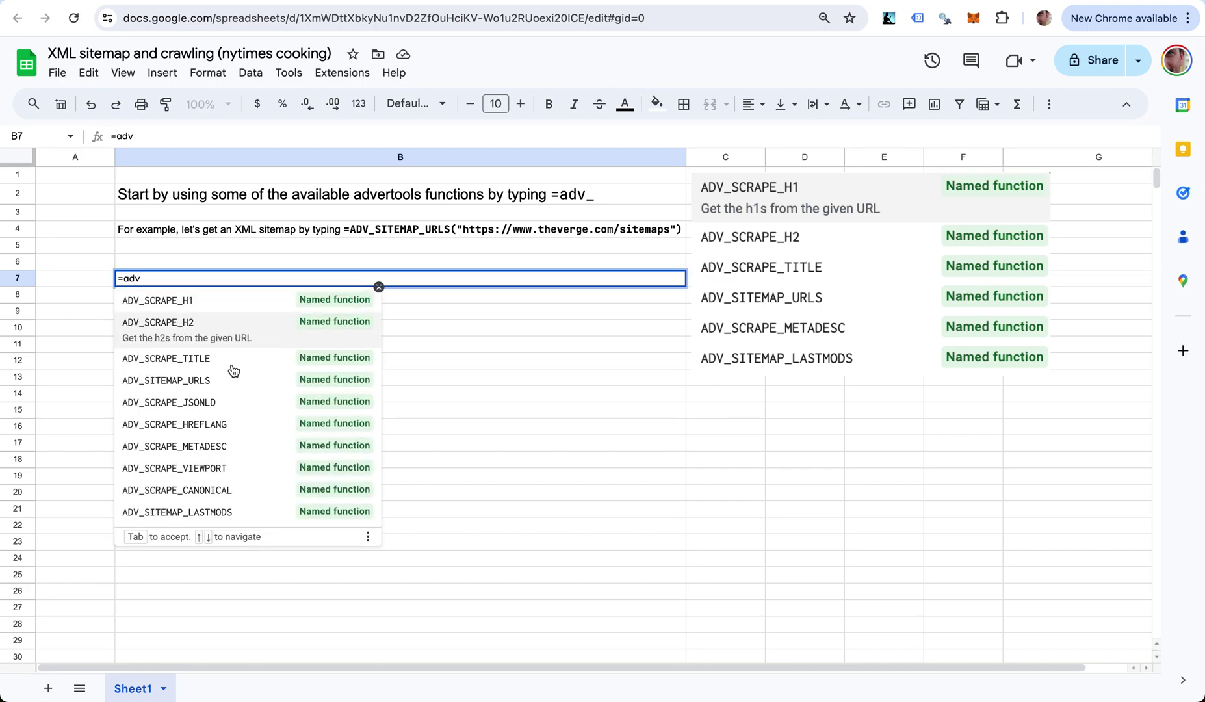
pyautogui.click(467, 445)
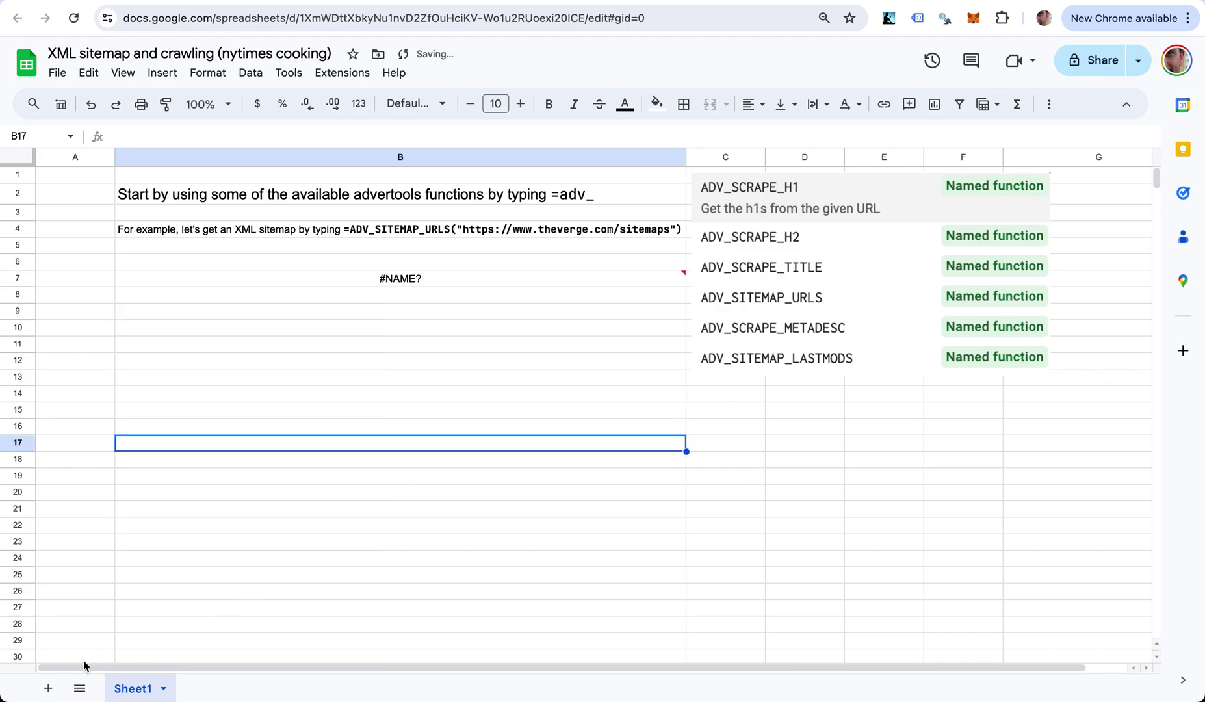
pyautogui.click(47, 689)
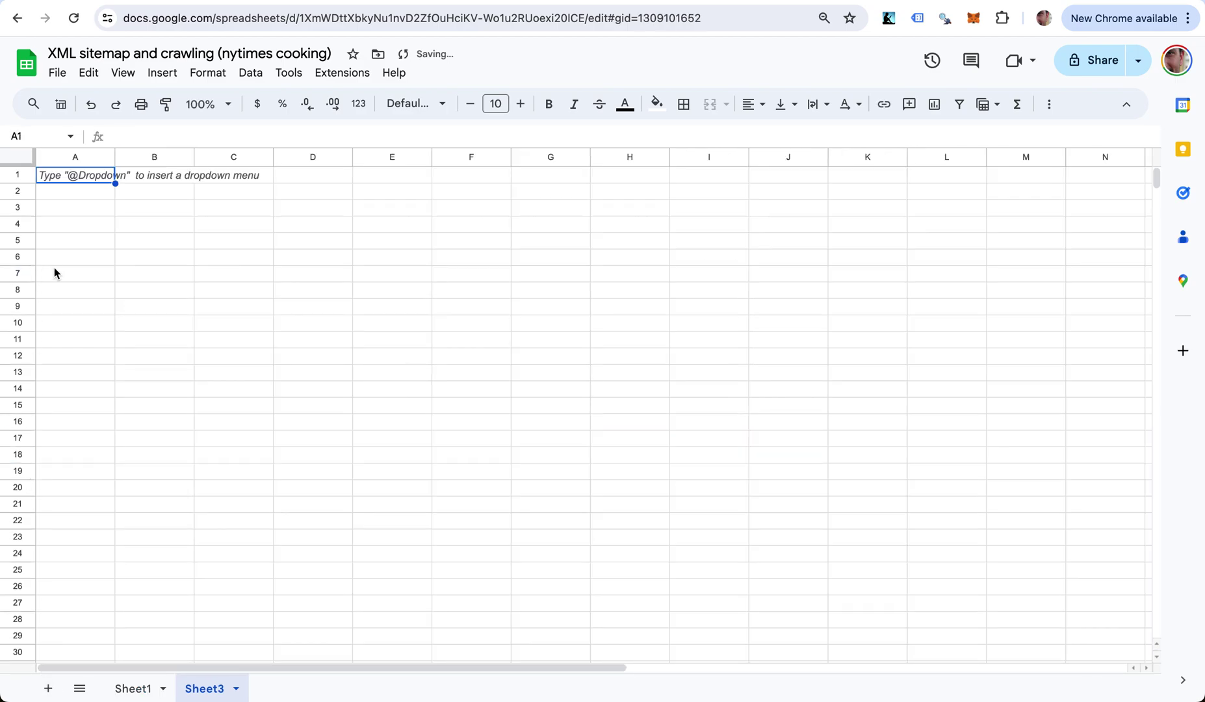
# - Paste the sitemap URL into A6, clear it, and begin an =adv_sitemap formula in A1
pyautogui.click(80, 258)
pyautogui.hotkey('ctrl', 'v')
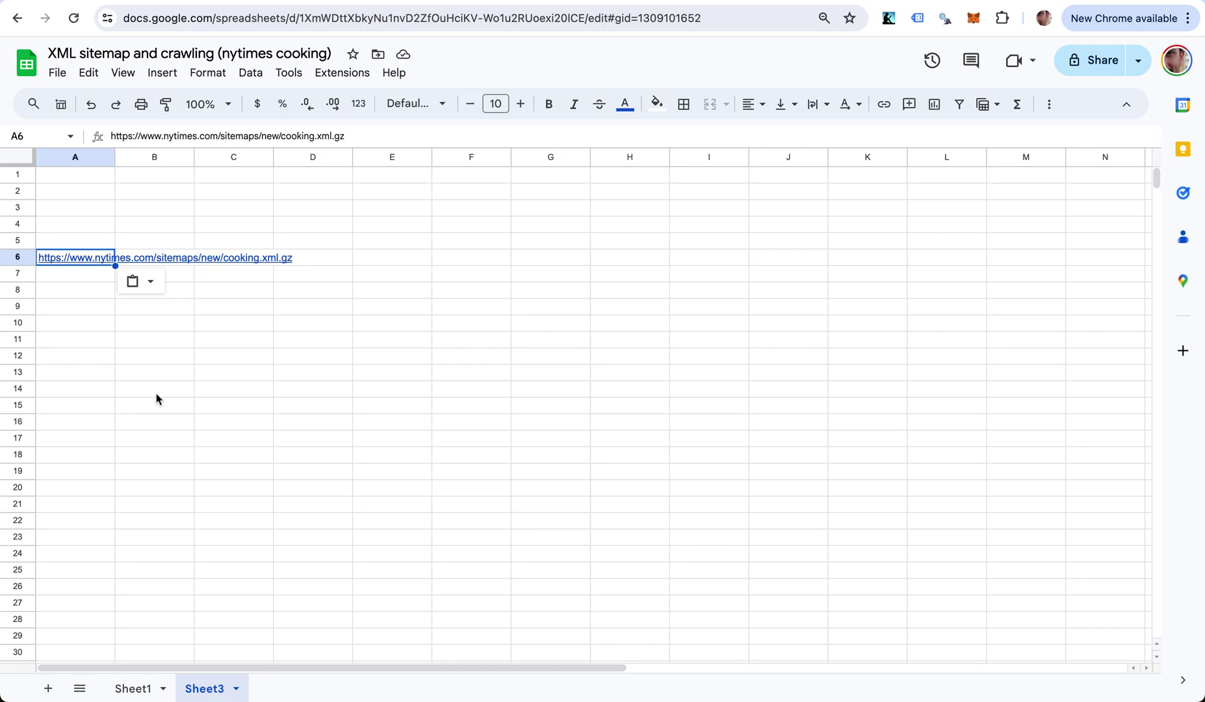
pyautogui.press('BackSpace')
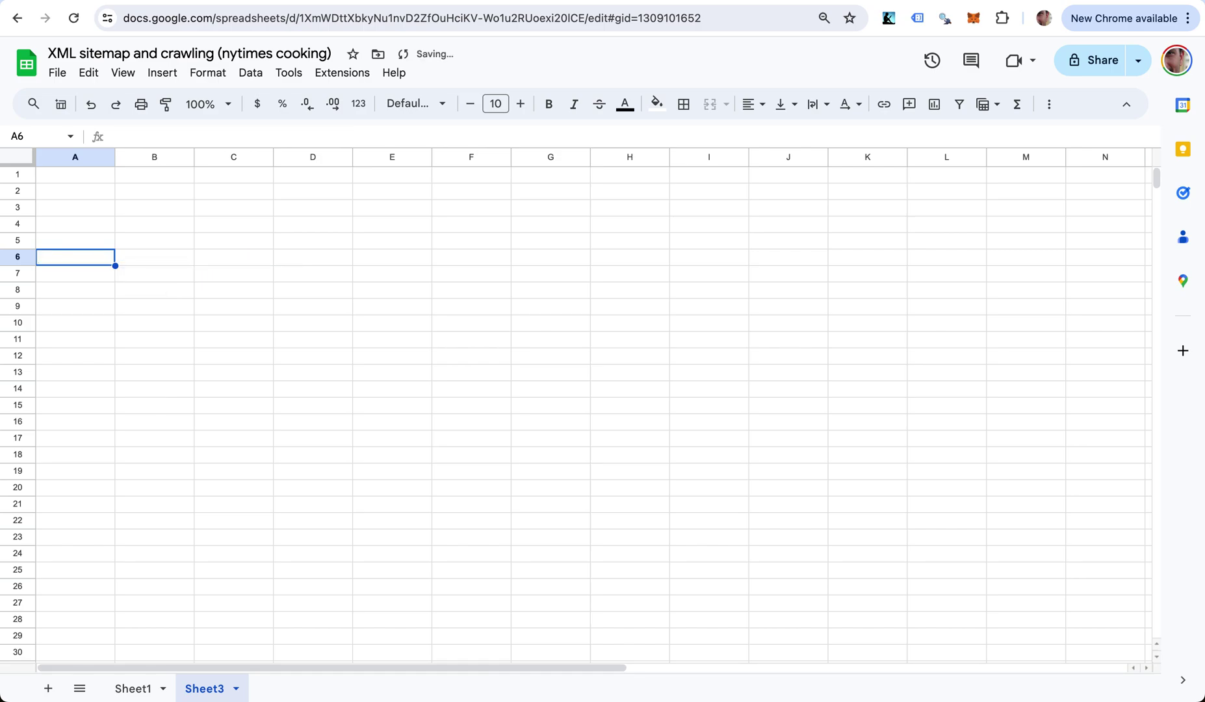
pyautogui.press('Up')
pyautogui.press('Up')
pyautogui.press('Up')
pyautogui.press('Up')
pyautogui.press('Up')
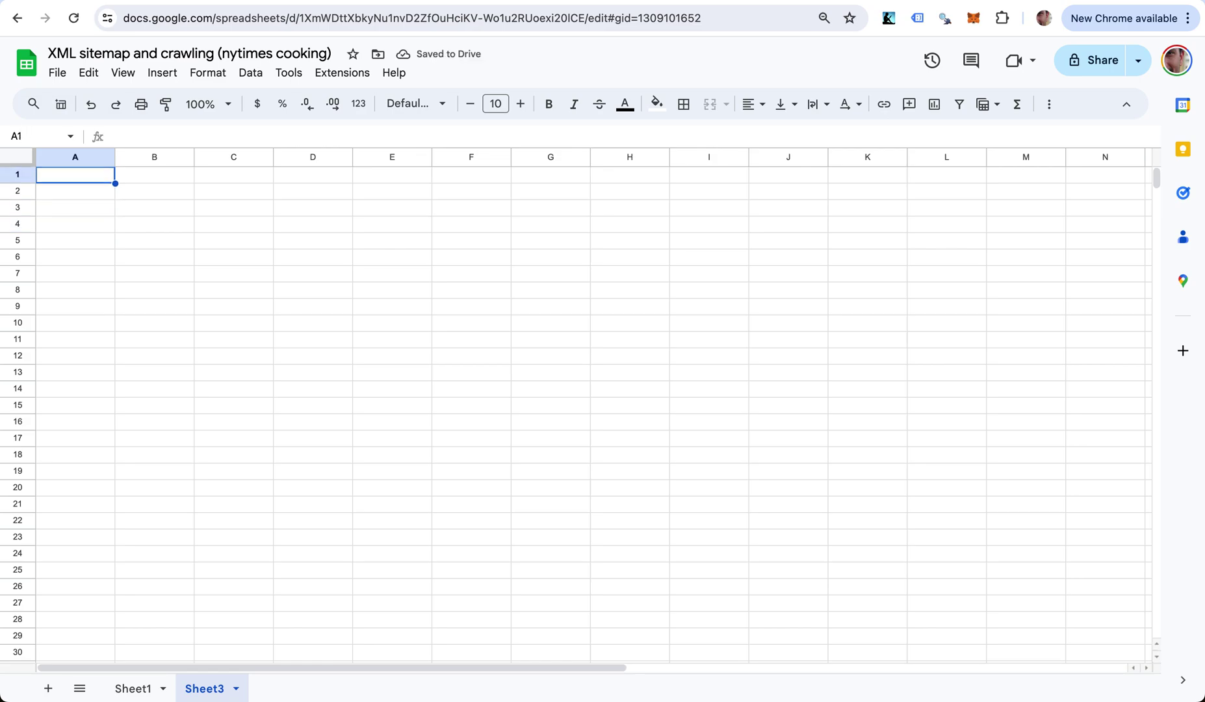
pyautogui.write('=adv_sitemap')
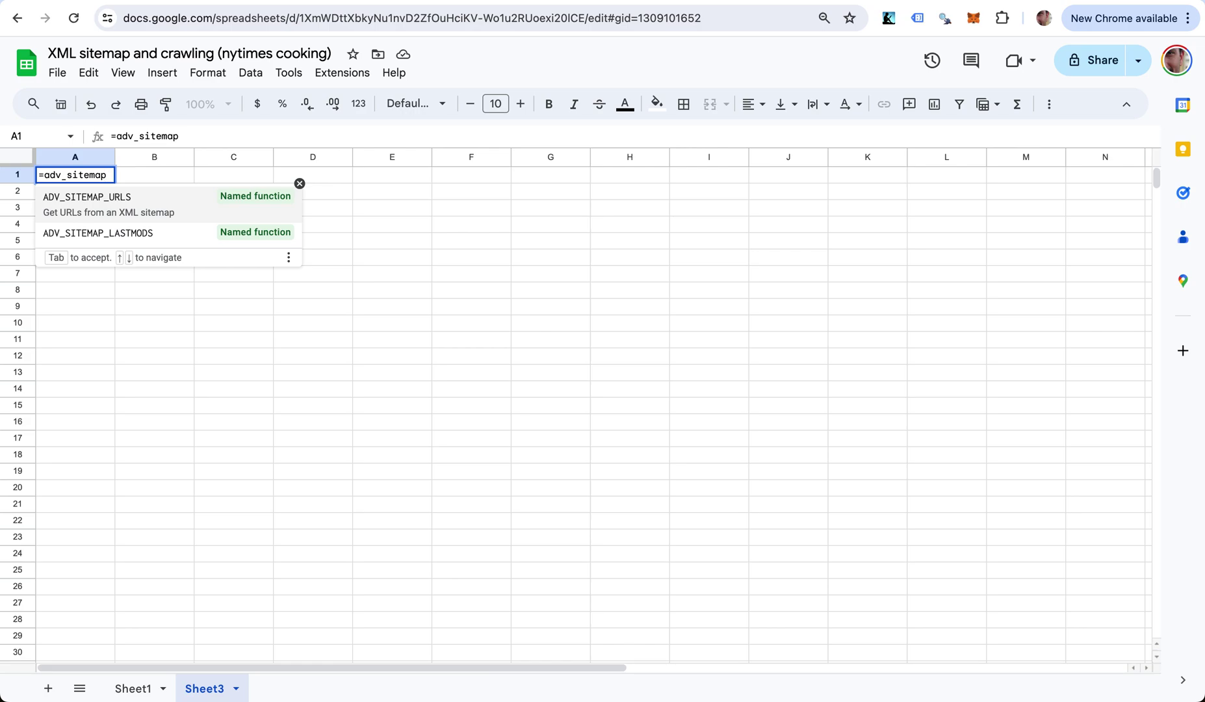
pyautogui.press('Down')
pyautogui.press('Up')
pyautogui.press('Tab')
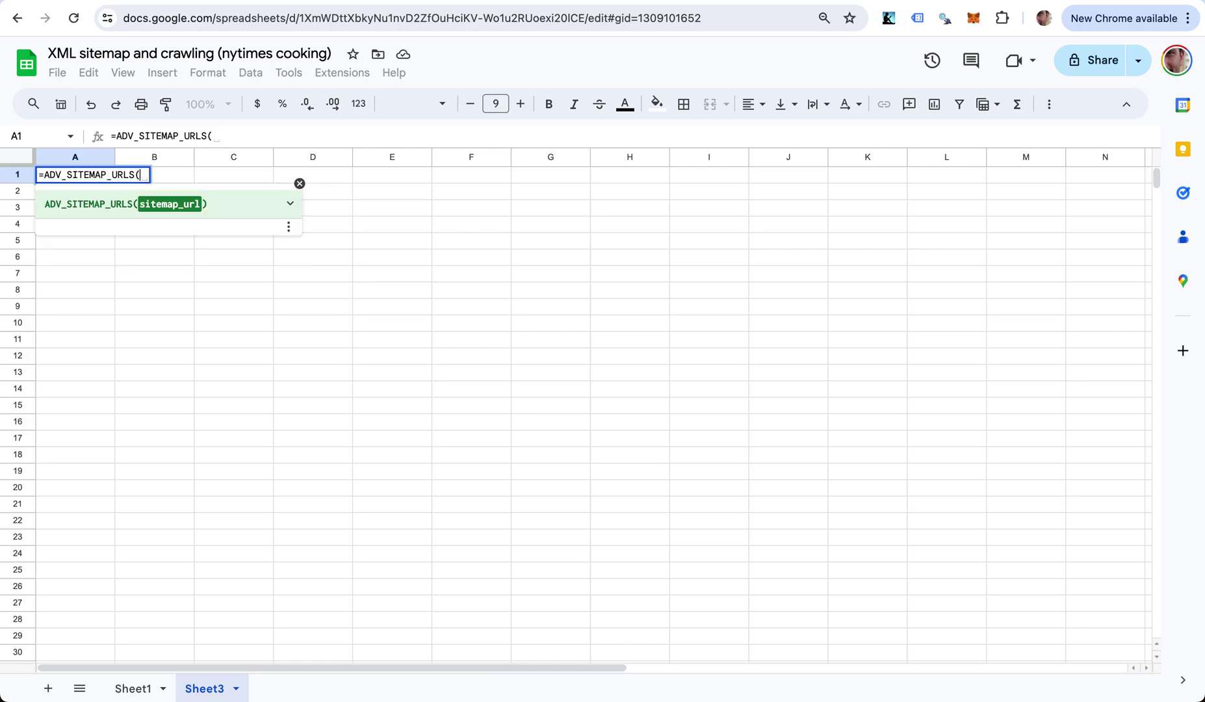
pyautogui.write('"')
pyautogui.hotkey('ctrl', 'v')
pyautogui.write('")')
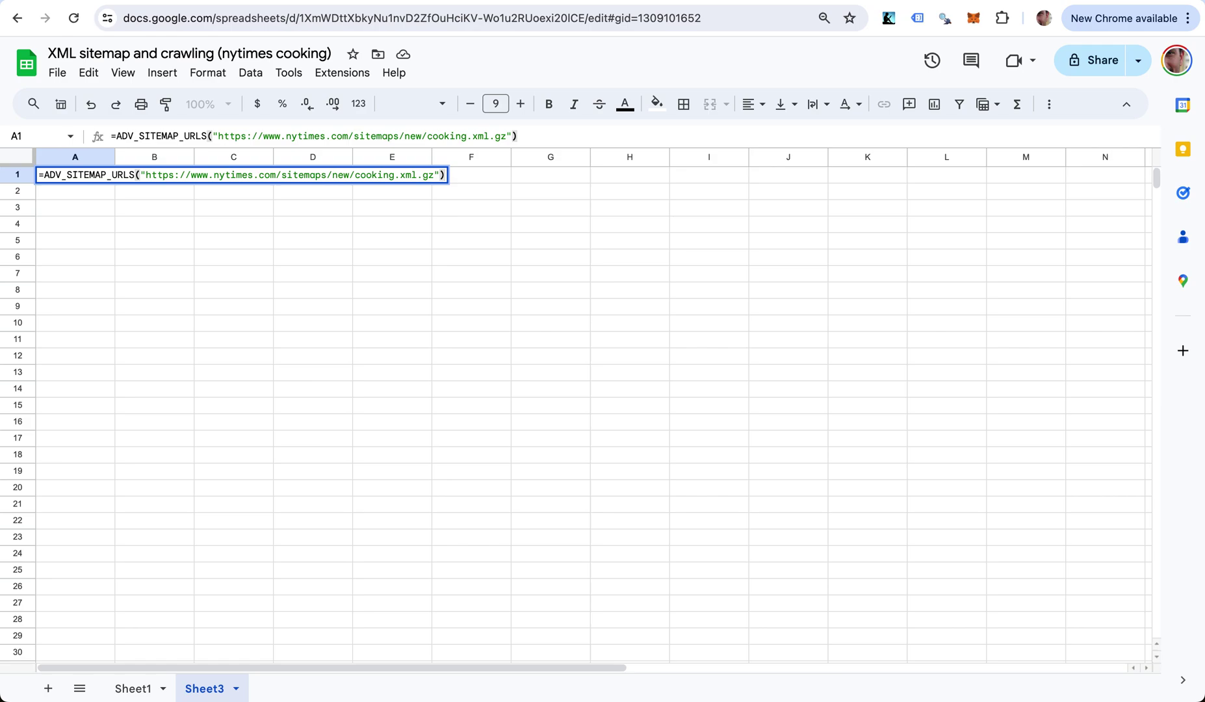
pyautogui.press('Return')
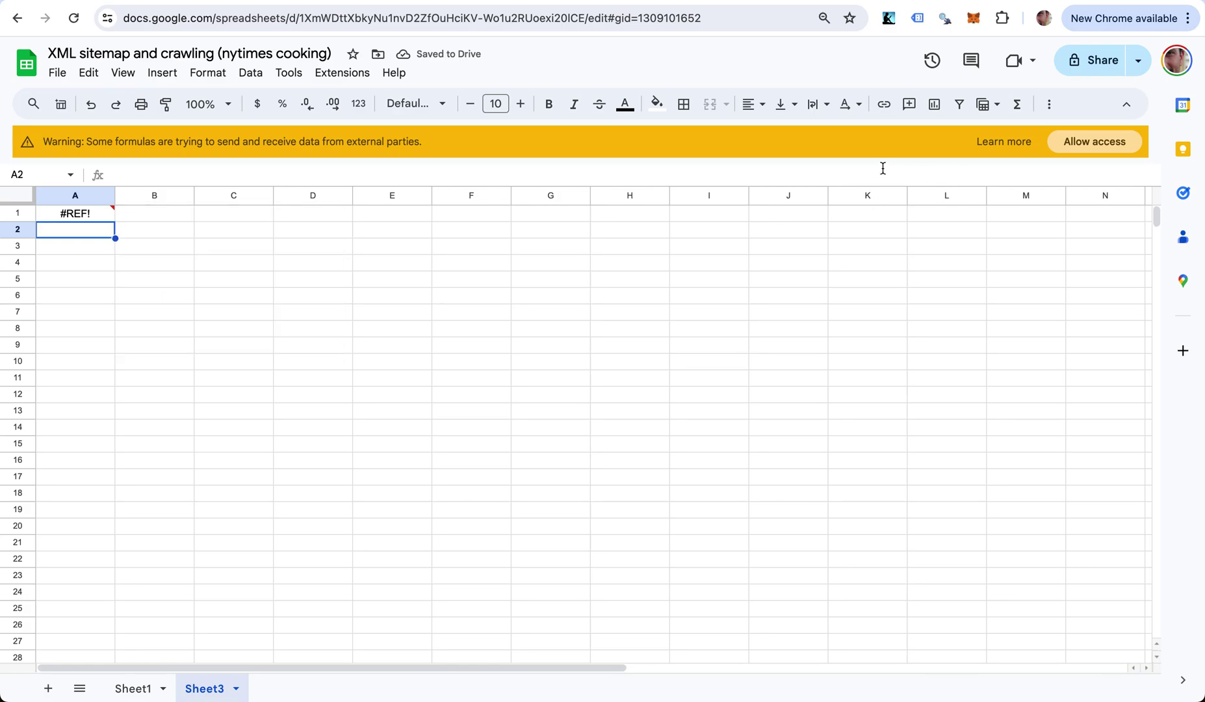
pyautogui.click(1101, 144)
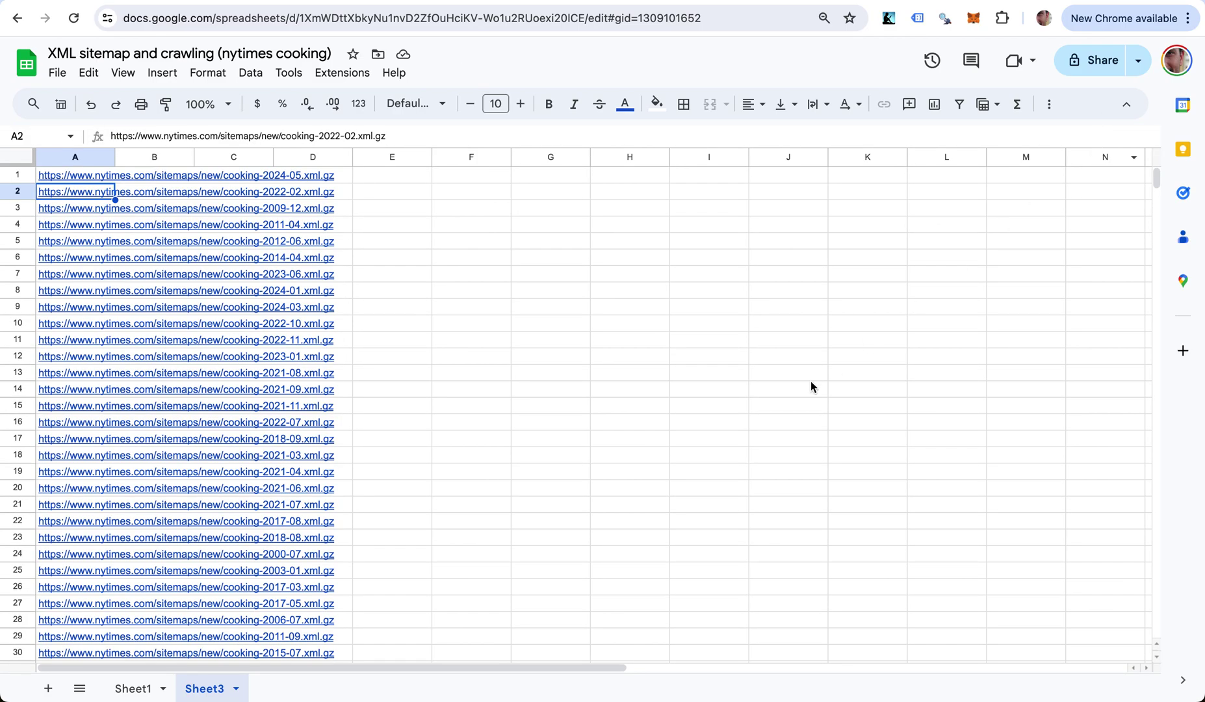
# - Check the 507 returned sitemap URLs, then select and copy A1:A507
pyautogui.scroll(-4, 529, 403)
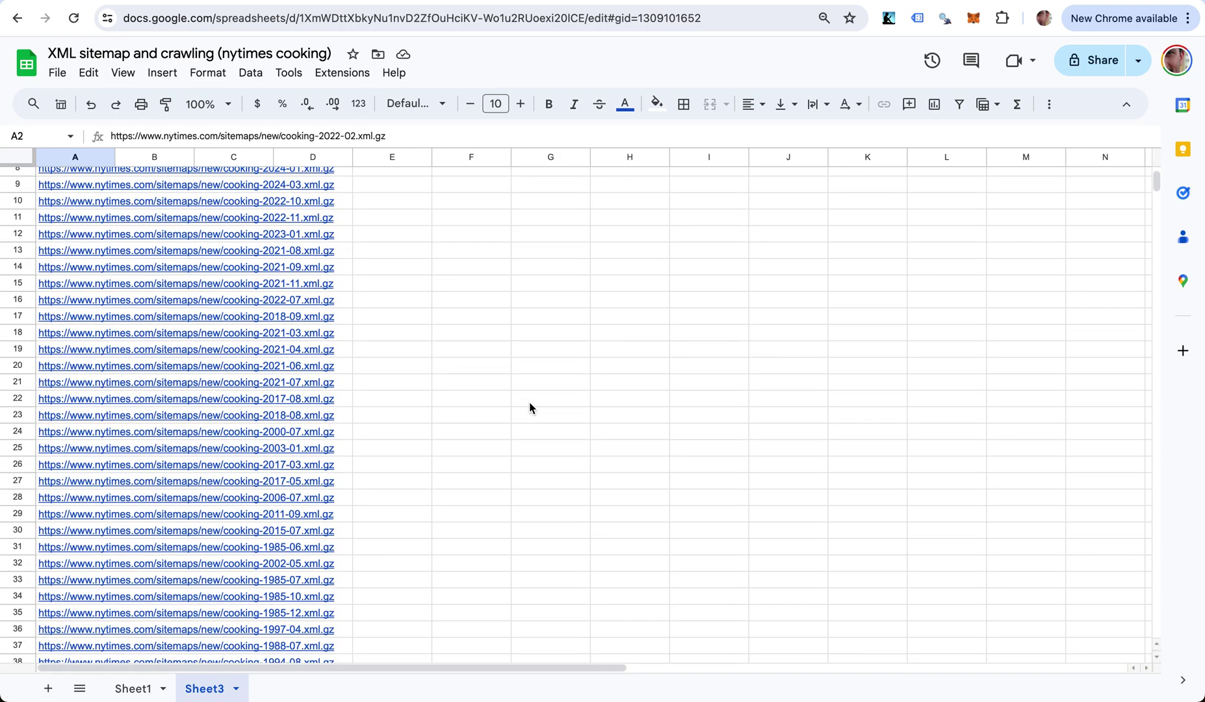
pyautogui.click(439, 270)
pyautogui.hotkey('ctrl', 'Left')
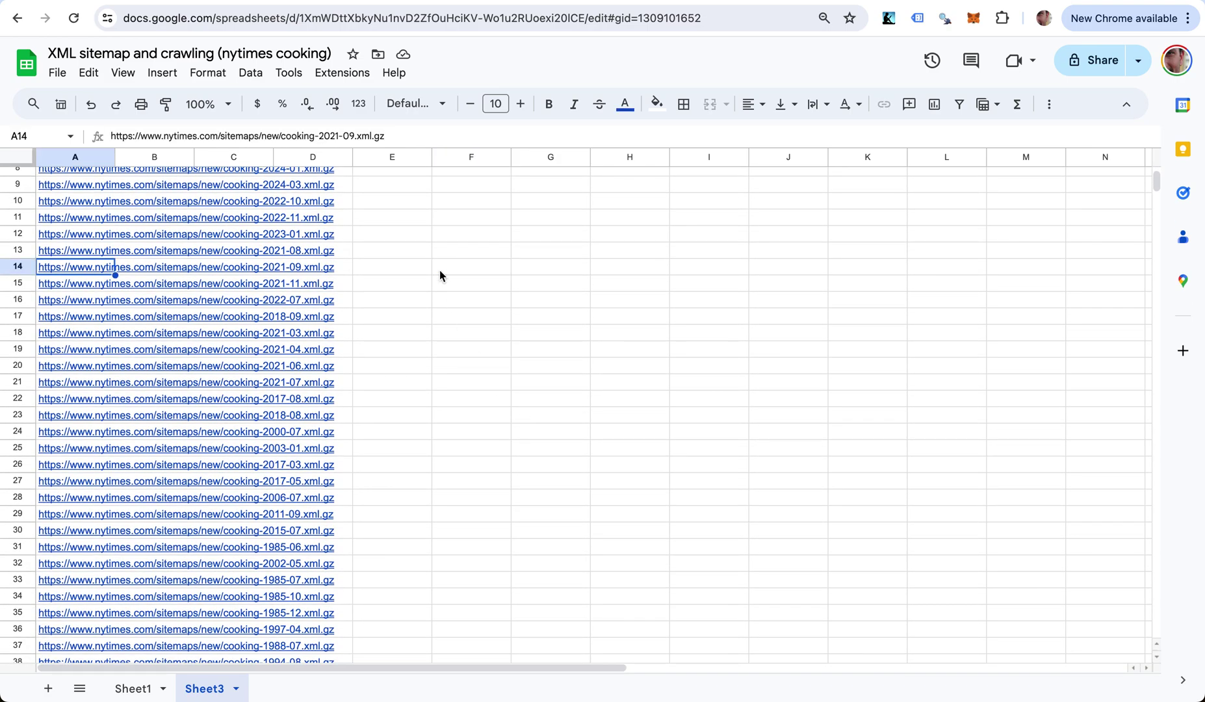
pyautogui.hotkey('ctrl', 'Down')
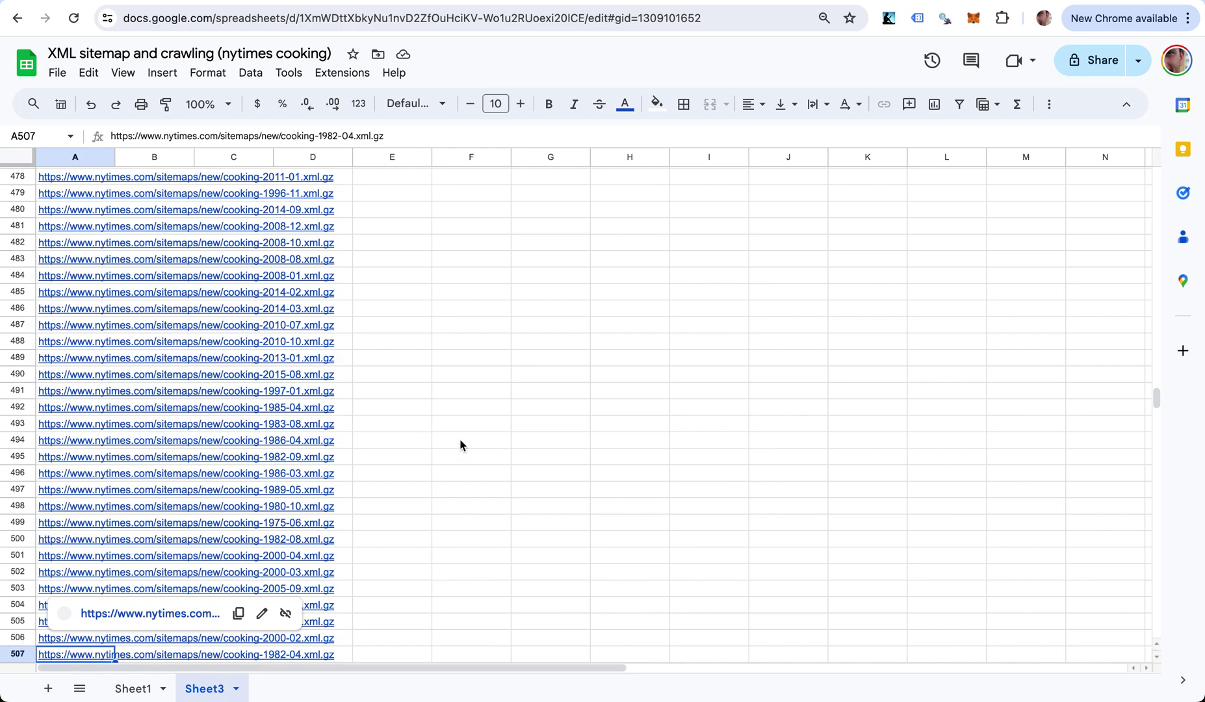
pyautogui.click(416, 389)
pyautogui.hotkey('ctrl', 'Up')
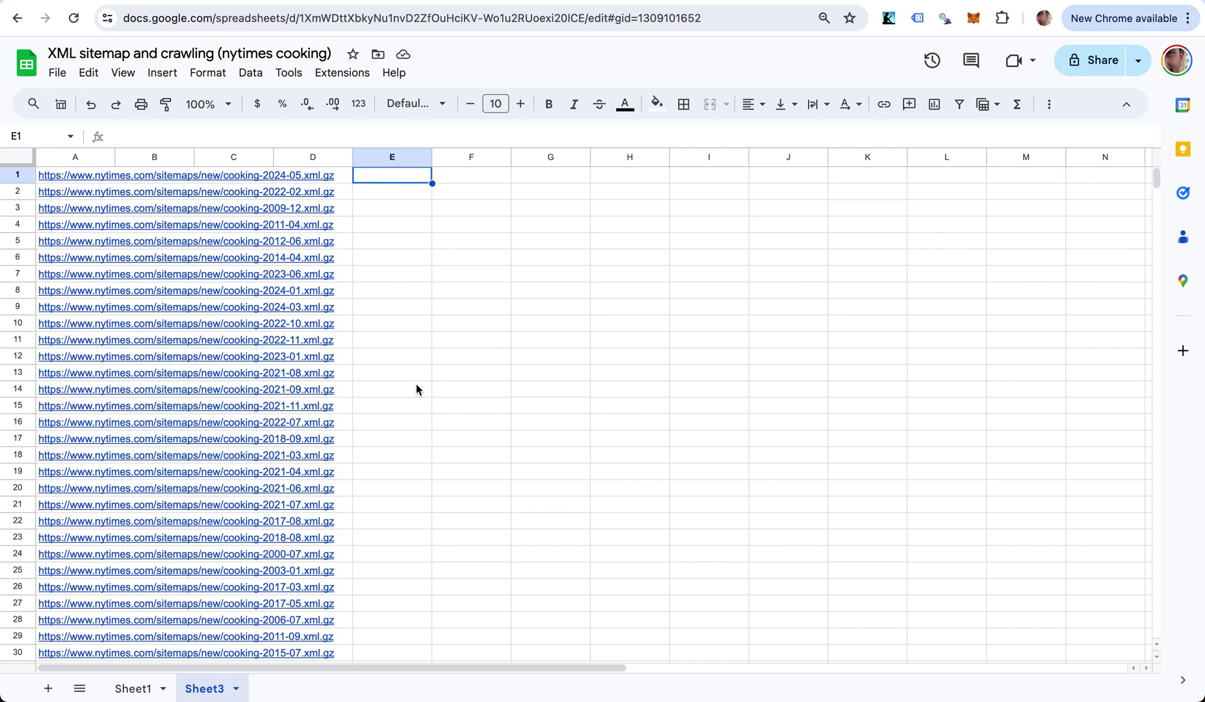
pyautogui.press('Left')
pyautogui.press('Left')
pyautogui.press('Left')
pyautogui.press('Left')
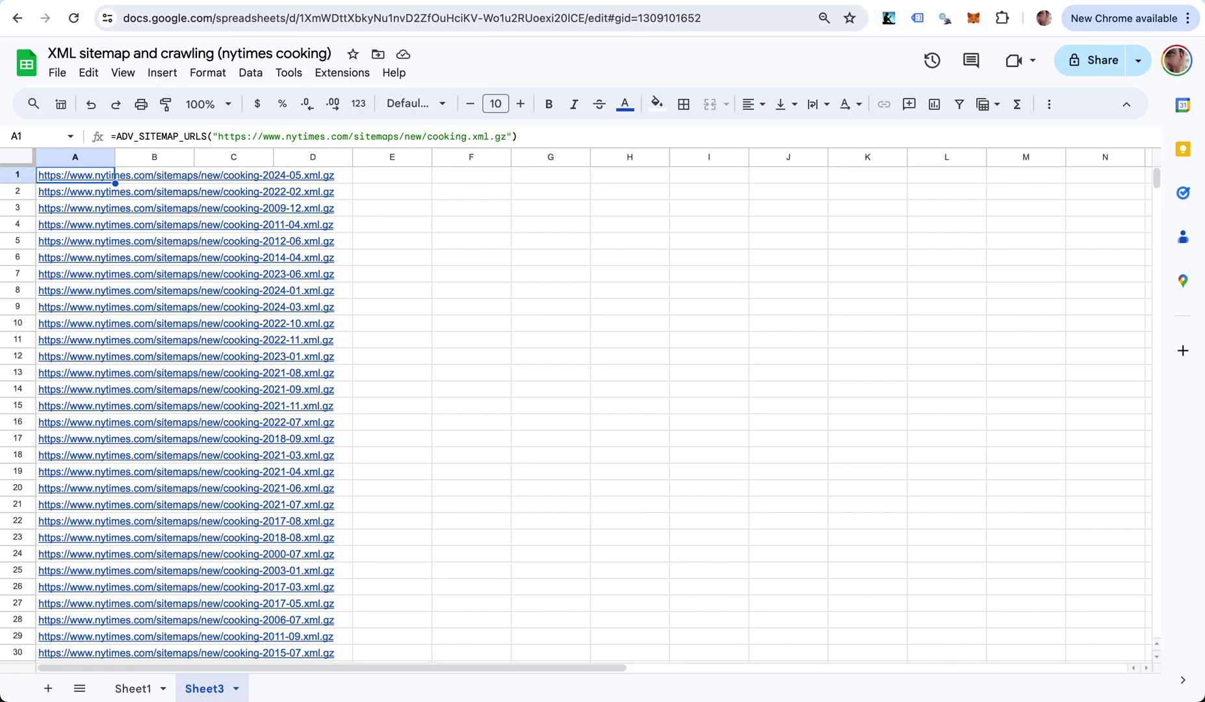
pyautogui.hotkey('ctrl', 'shift', 'Down')
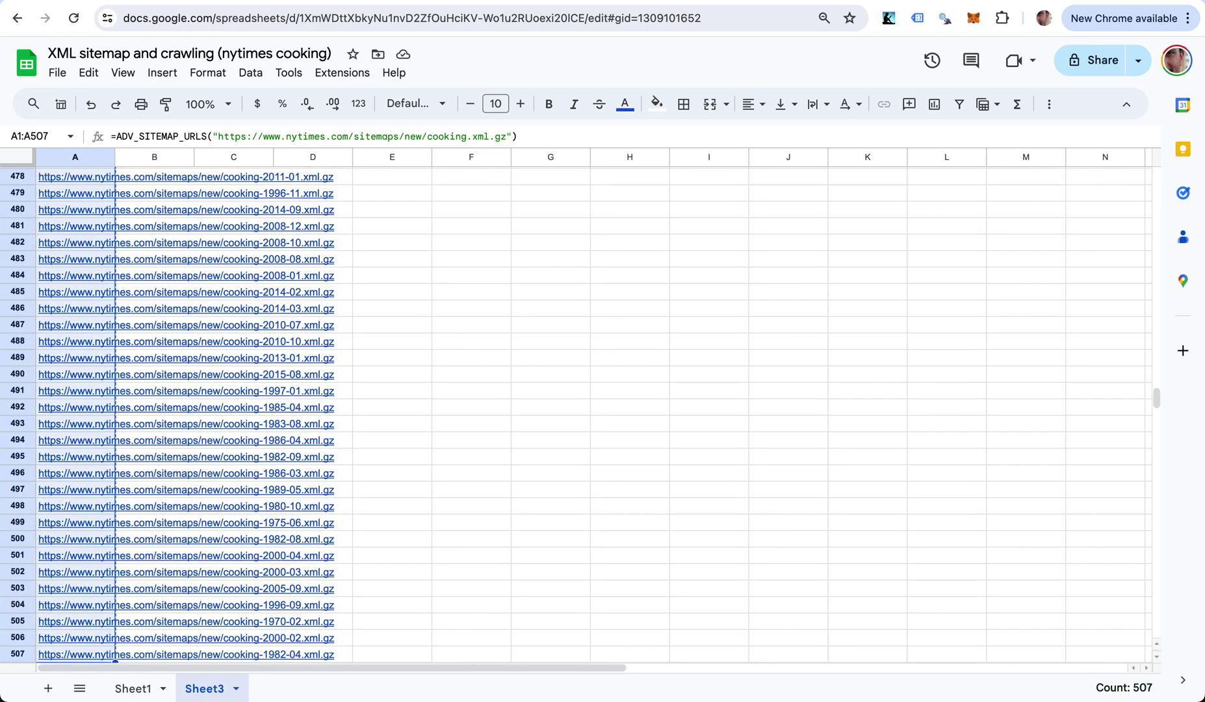
pyautogui.hotkey('ctrl', 'c')
pyautogui.hotkey('ctrl', 'Home')
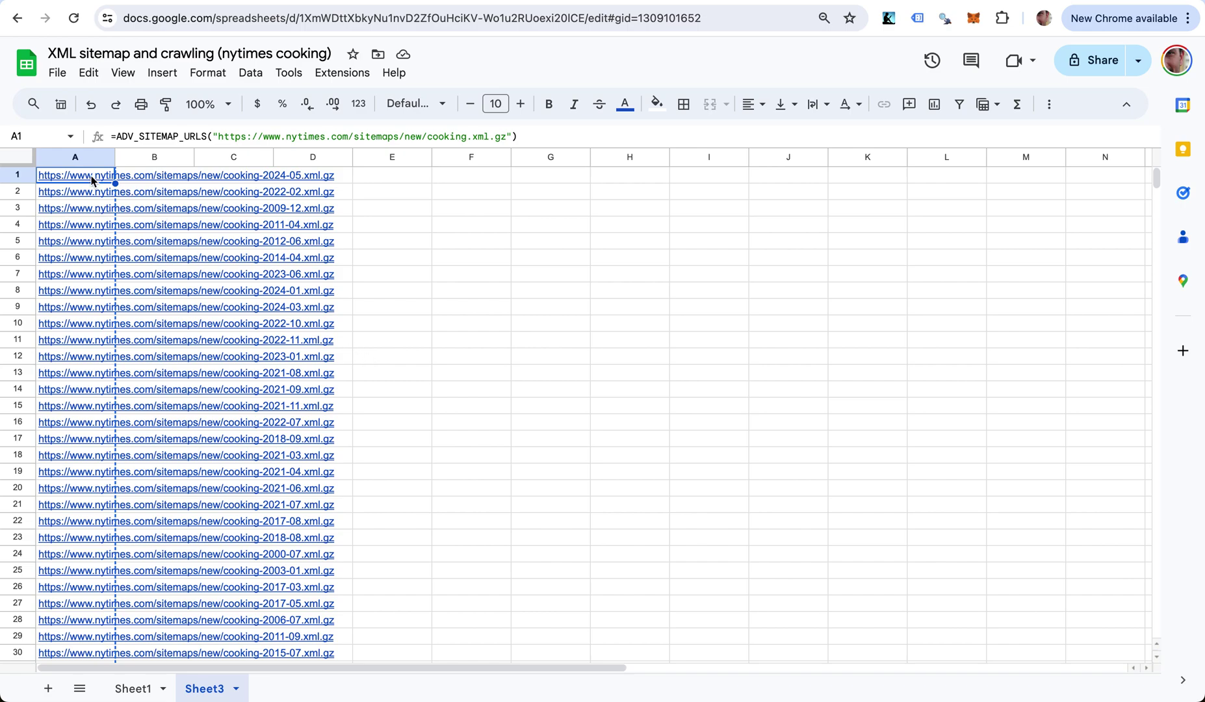
pyautogui.rightClick(91, 180)
# - Paste the 507 URLs back into column A as plain values
pyautogui.moveTo(149, 202)
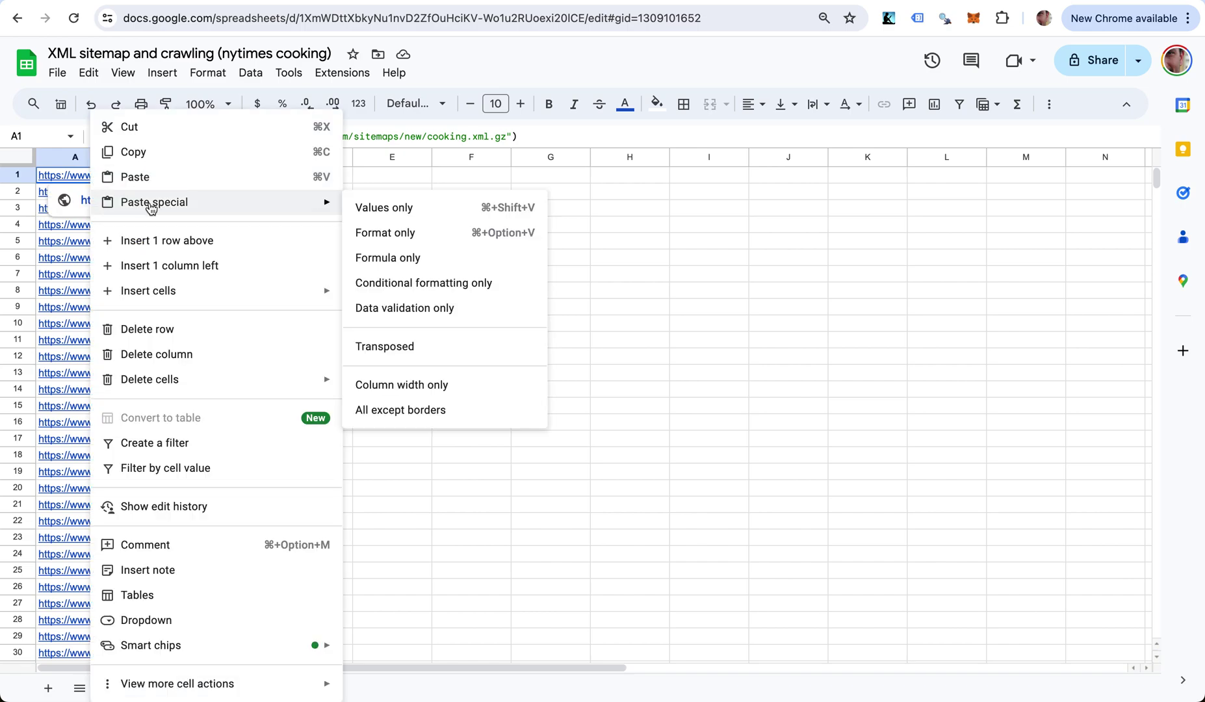
pyautogui.click(393, 209)
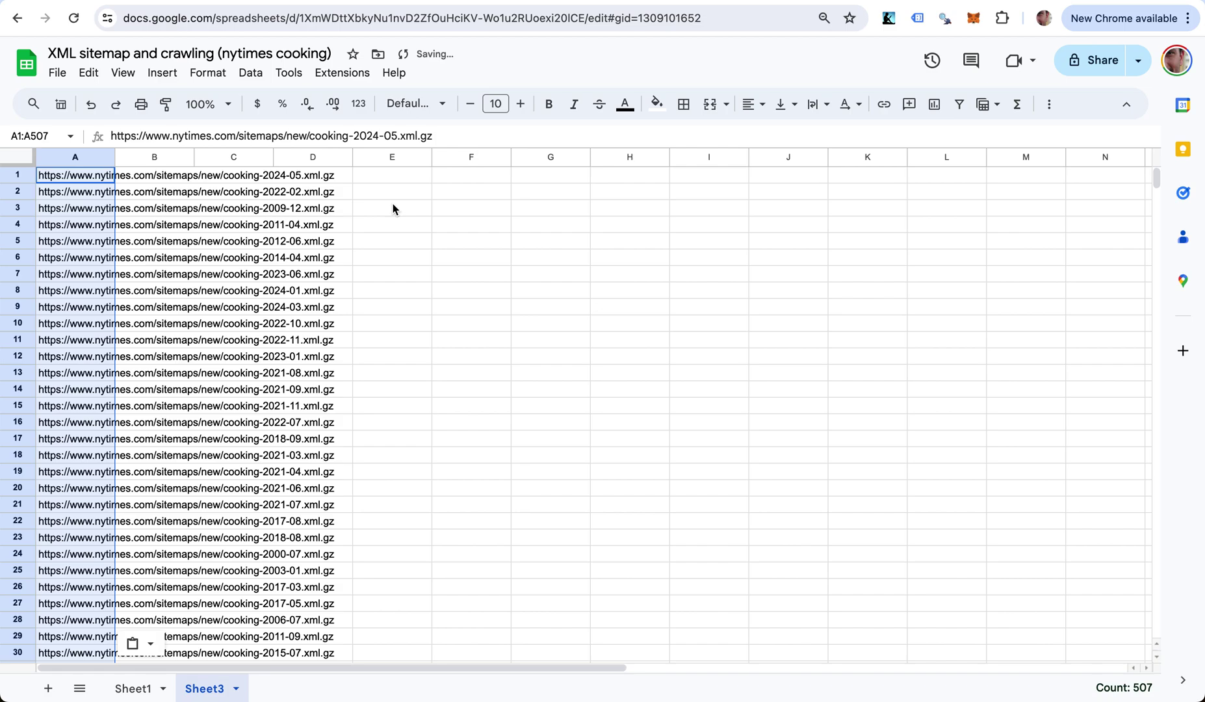
pyautogui.press('Right')
pyautogui.press('Left')
# - Copy A1:A507 and paste it transposed across row 1 starting at A1
pyautogui.press('Down')
pyautogui.press('Down')
pyautogui.press('Down')
pyautogui.press('Down')
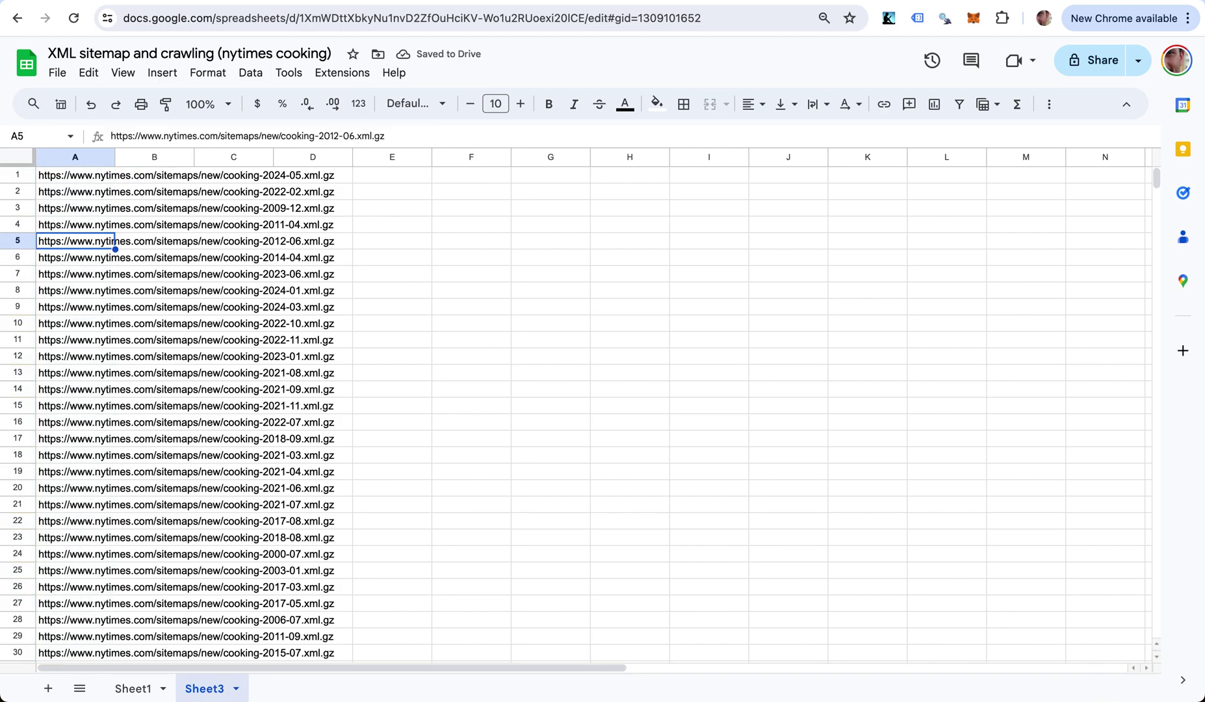
pyautogui.hotkey('ctrl', 'Up')
pyautogui.hotkey('ctrl', 'Down')
pyautogui.hotkey('ctrl', 'Up')
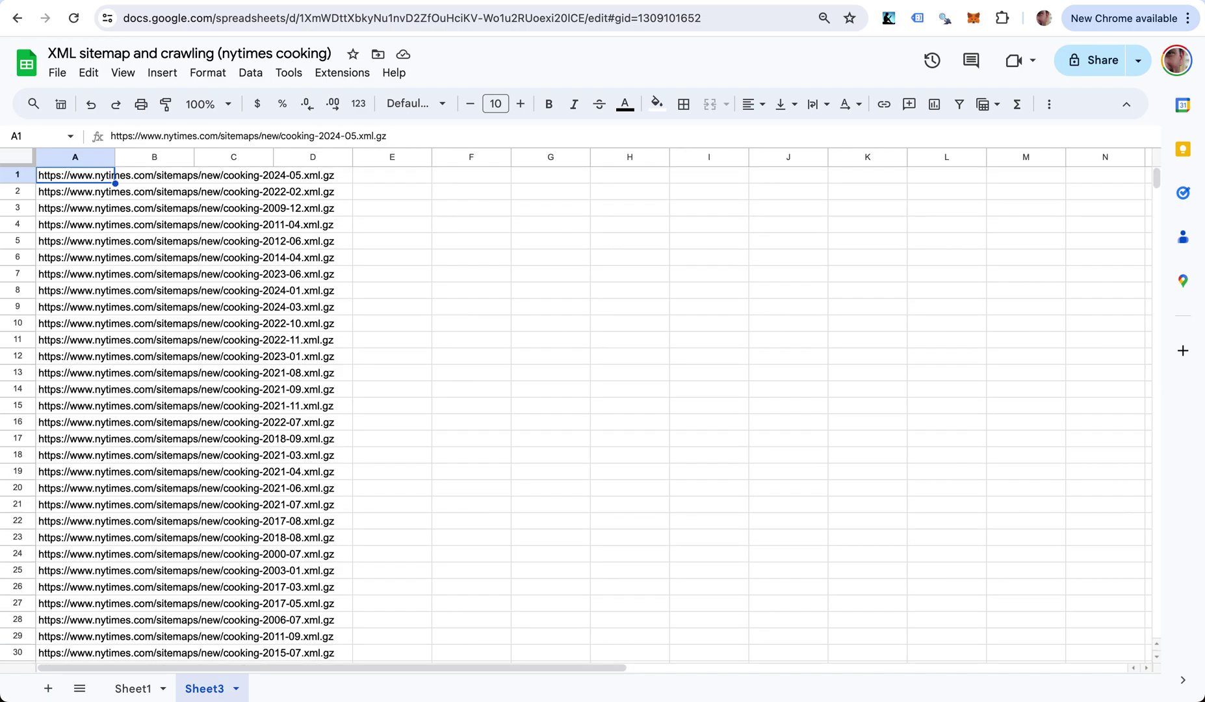
pyautogui.hotkey('ctrl', 'shift', 'Down')
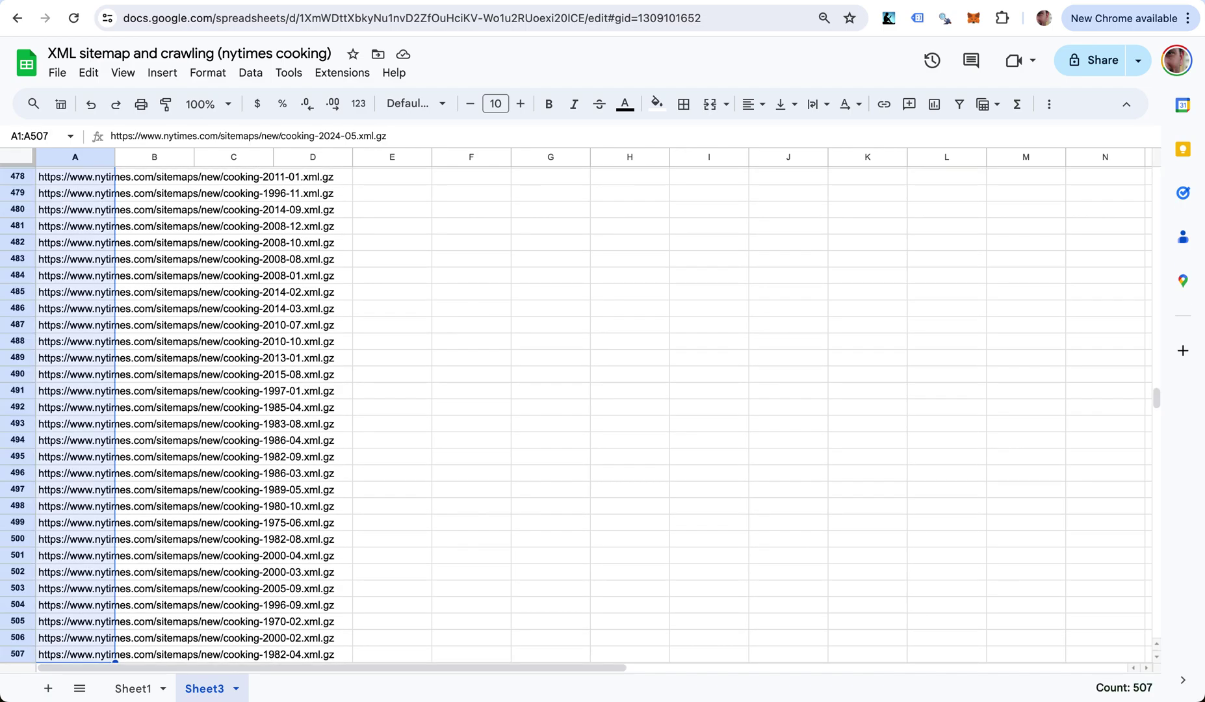
pyautogui.hotkey('ctrl', 'c')
pyautogui.hotkey('ctrl', 'Up')
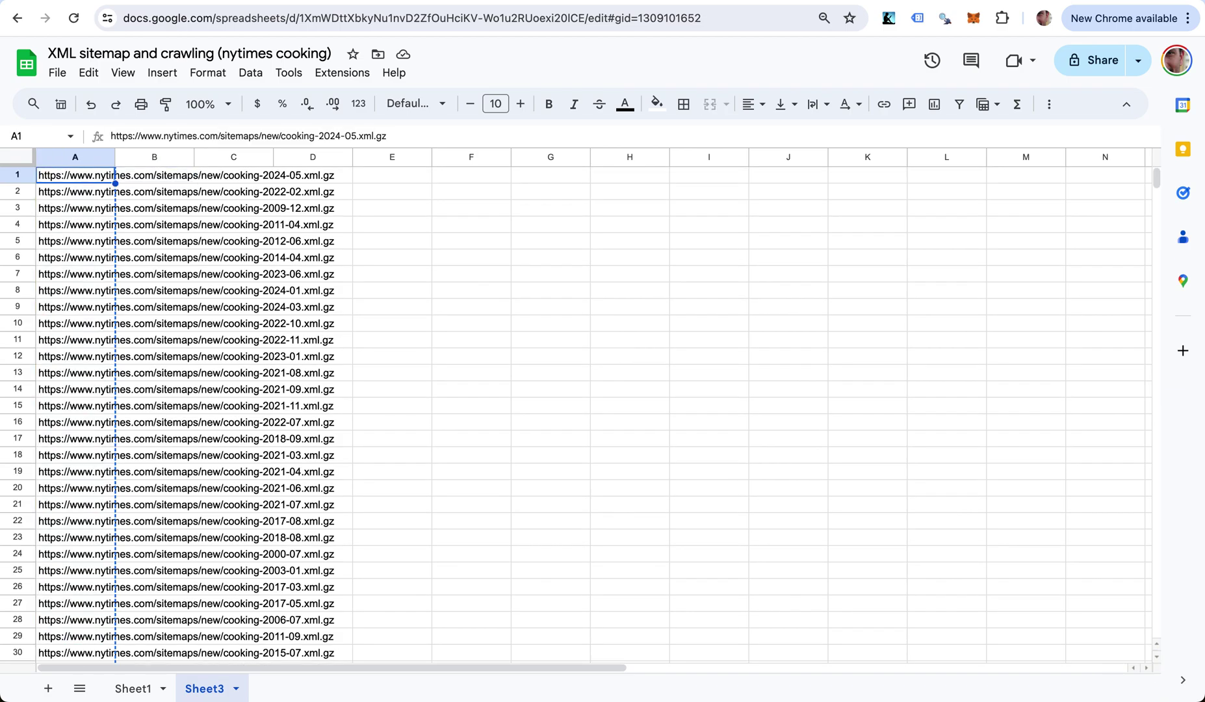
pyautogui.rightClick(76, 179)
pyautogui.moveTo(159, 198)
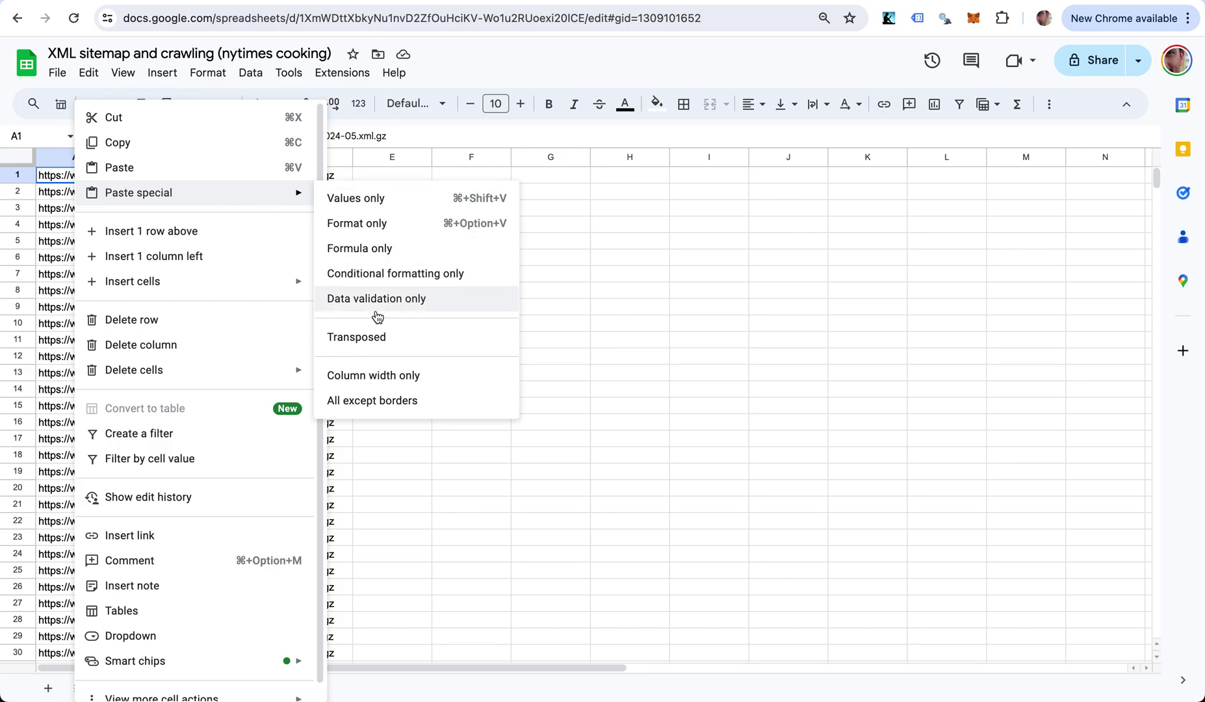
pyautogui.click(365, 340)
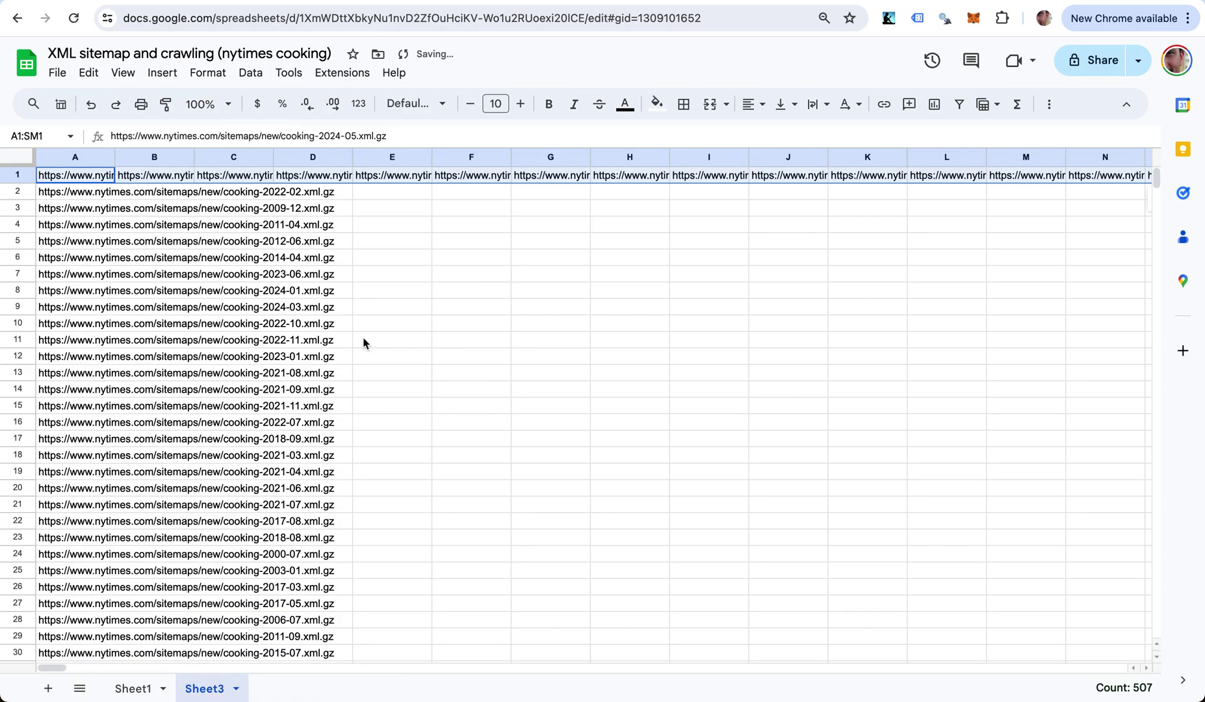
# - Delete the leftover URLs in A2:A507 so only row 1 holds them
pyautogui.click(84, 195)
pyautogui.hotkey('ctrl', 'shift', 'Down')
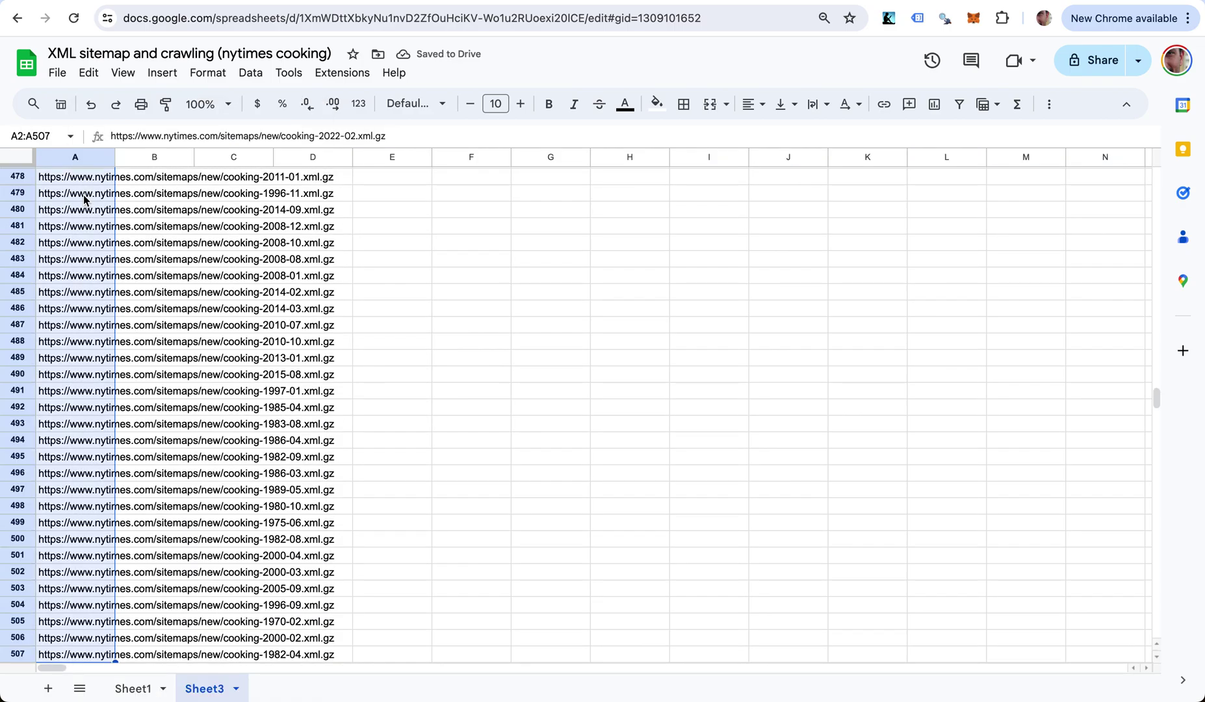
pyautogui.press('Delete')
pyautogui.hotkey('ctrl', 'Home')
pyautogui.press('Right')
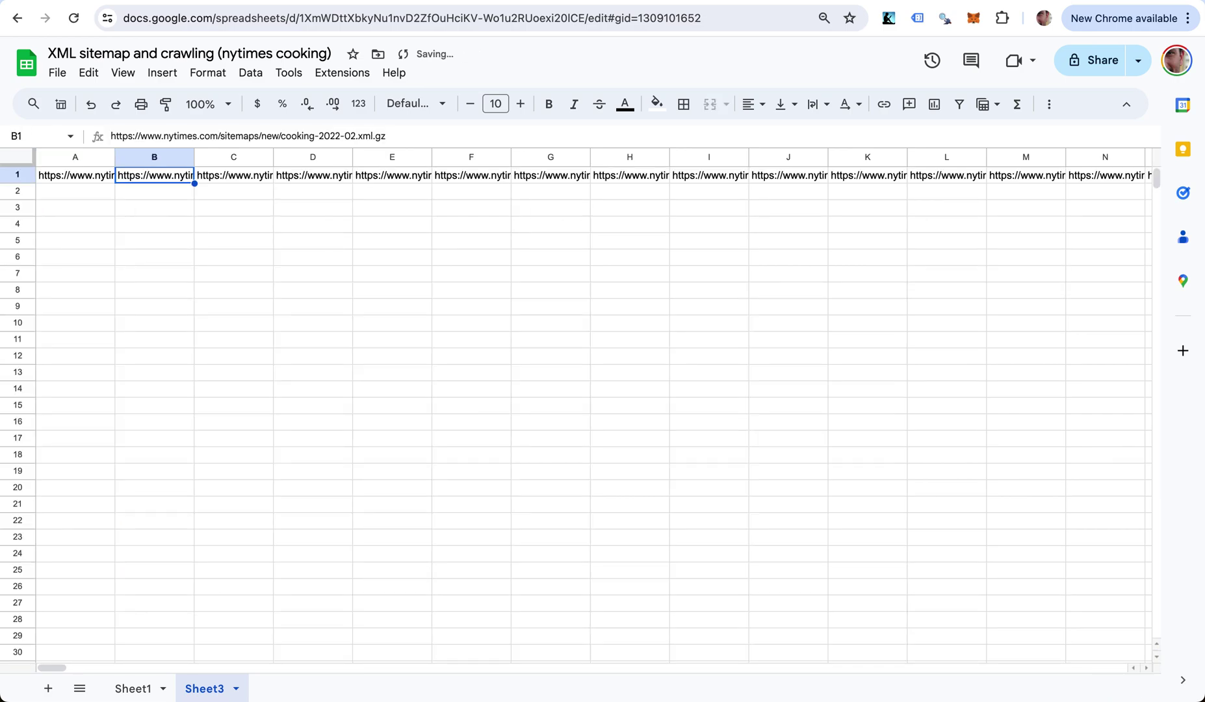
pyautogui.click(75, 175)
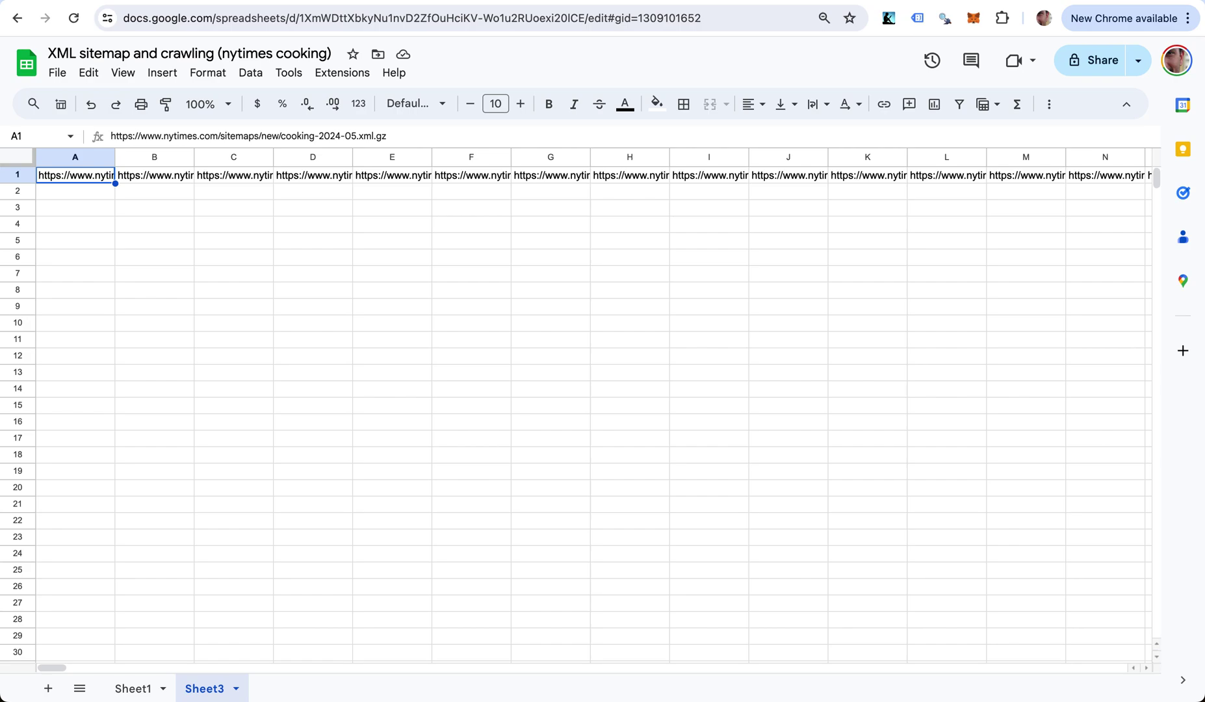
# - Enter =ADV_SITEMAP_URLS(A1) in A2 to fetch the first sitemap's recipe URLs
pyautogui.click(76, 191)
pyautogui.write('=adv_sitema')
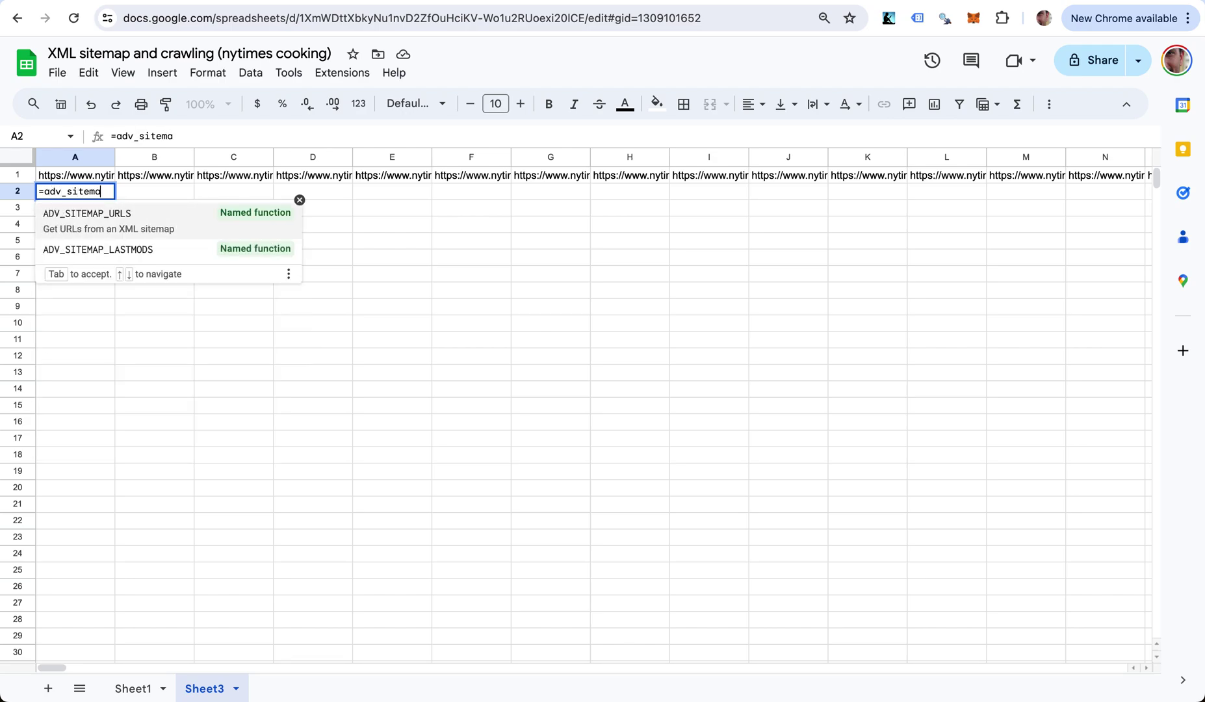
pyautogui.press('Tab')
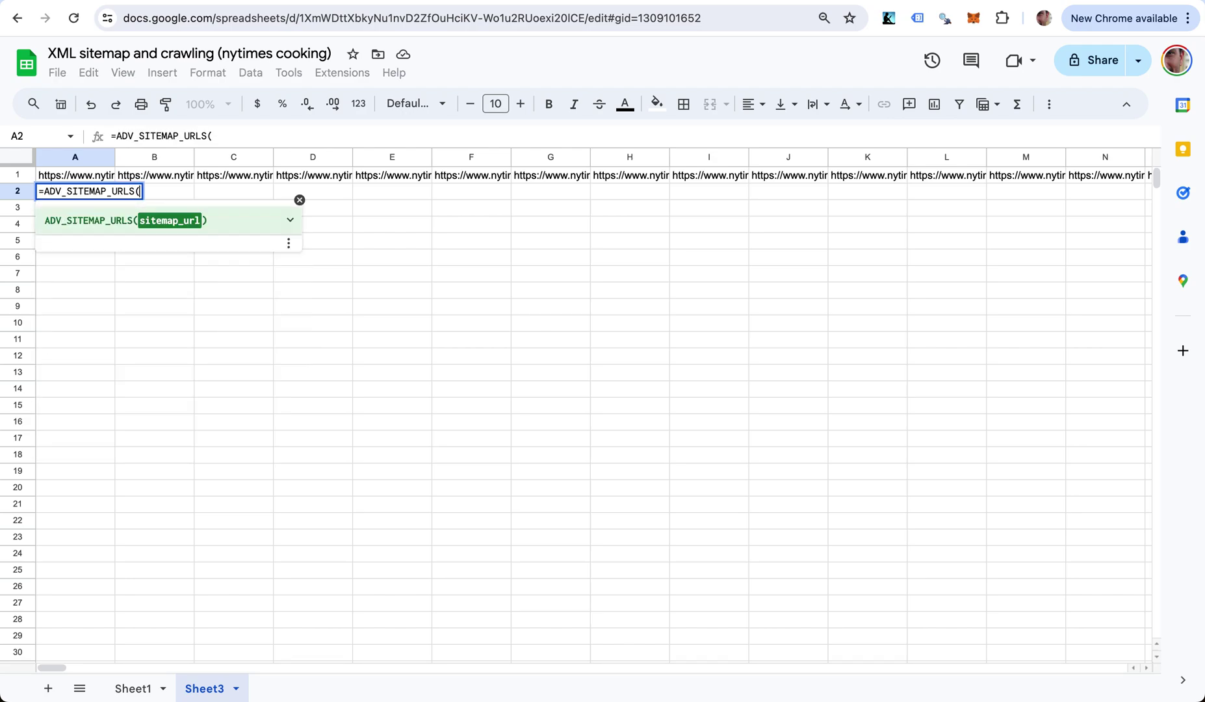
pyautogui.press('Up')
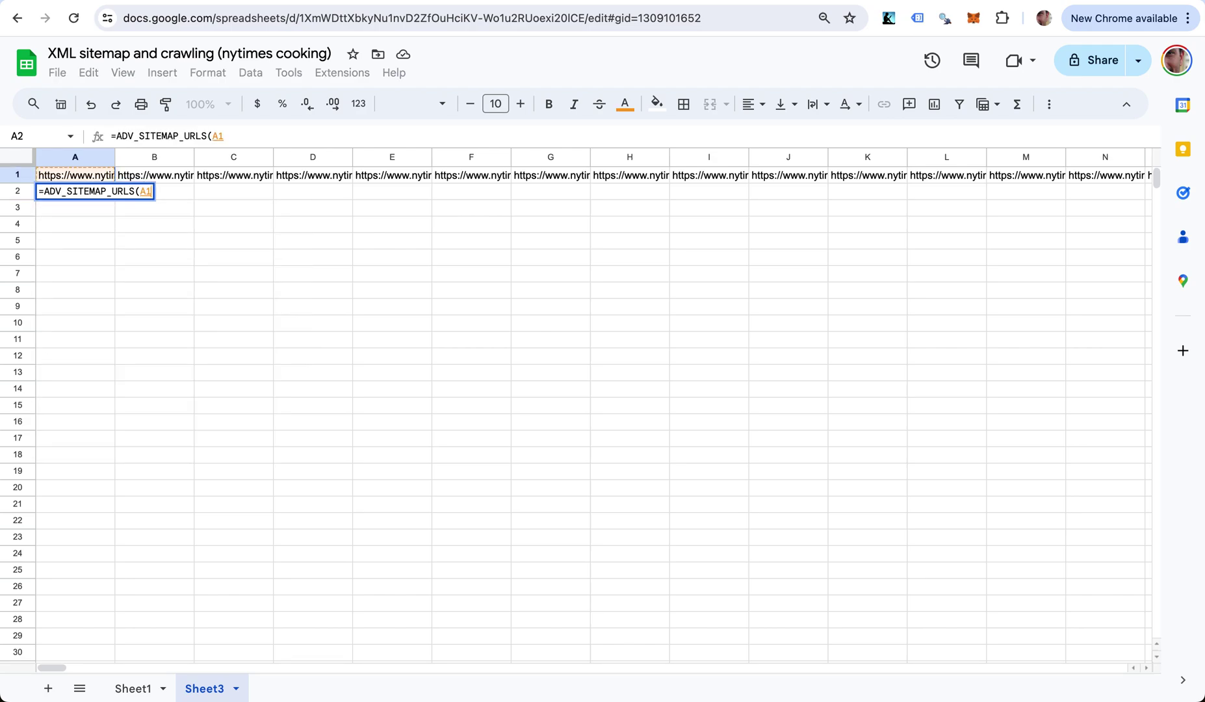
pyautogui.press('Return')
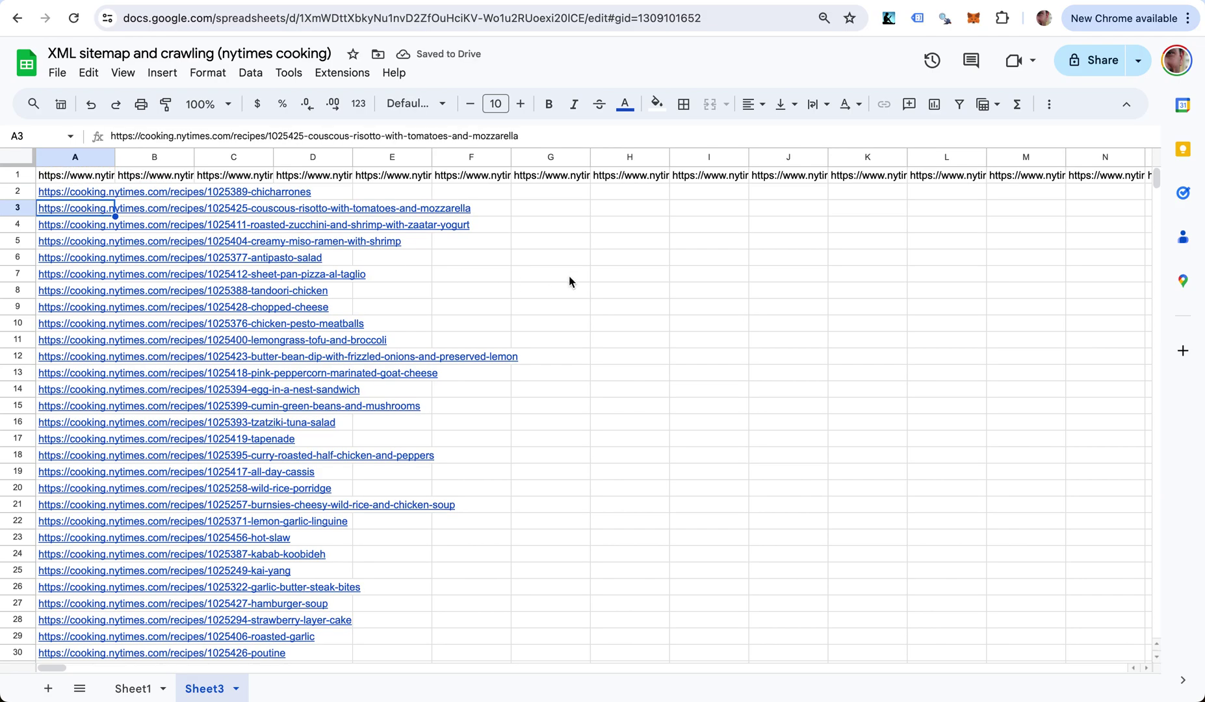
pyautogui.hotkey('ctrl', 'Down')
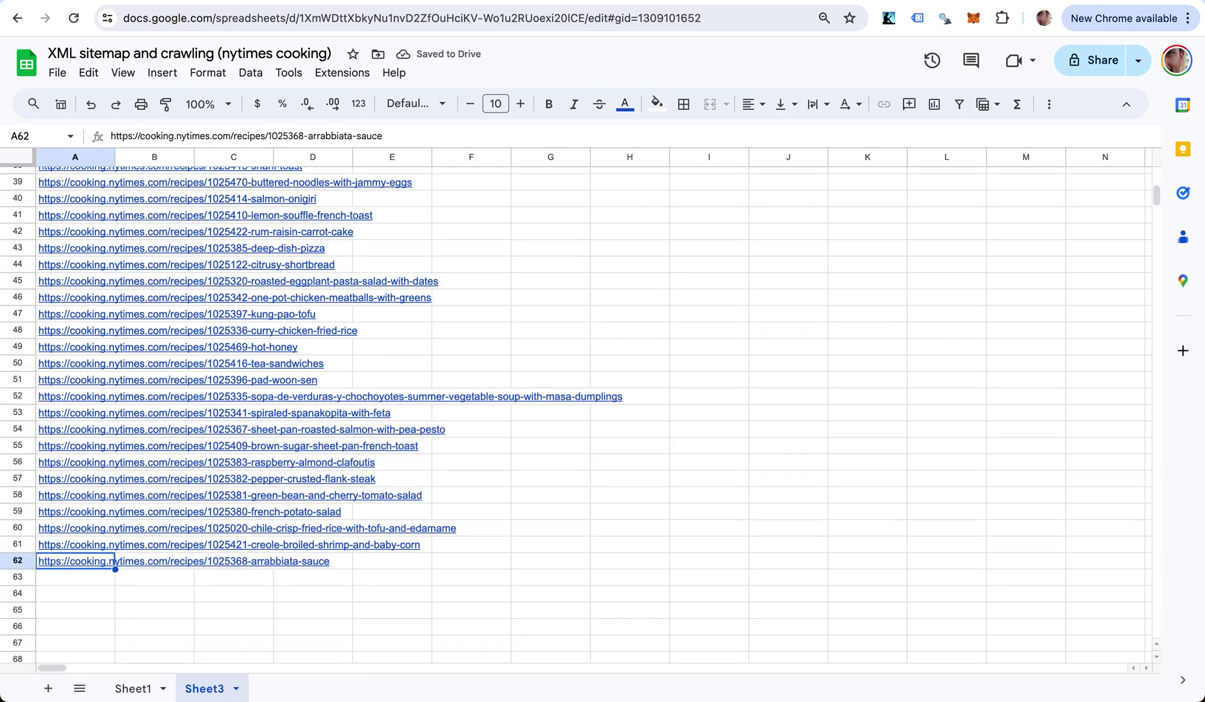
pyautogui.hotkey('ctrl', 'Up')
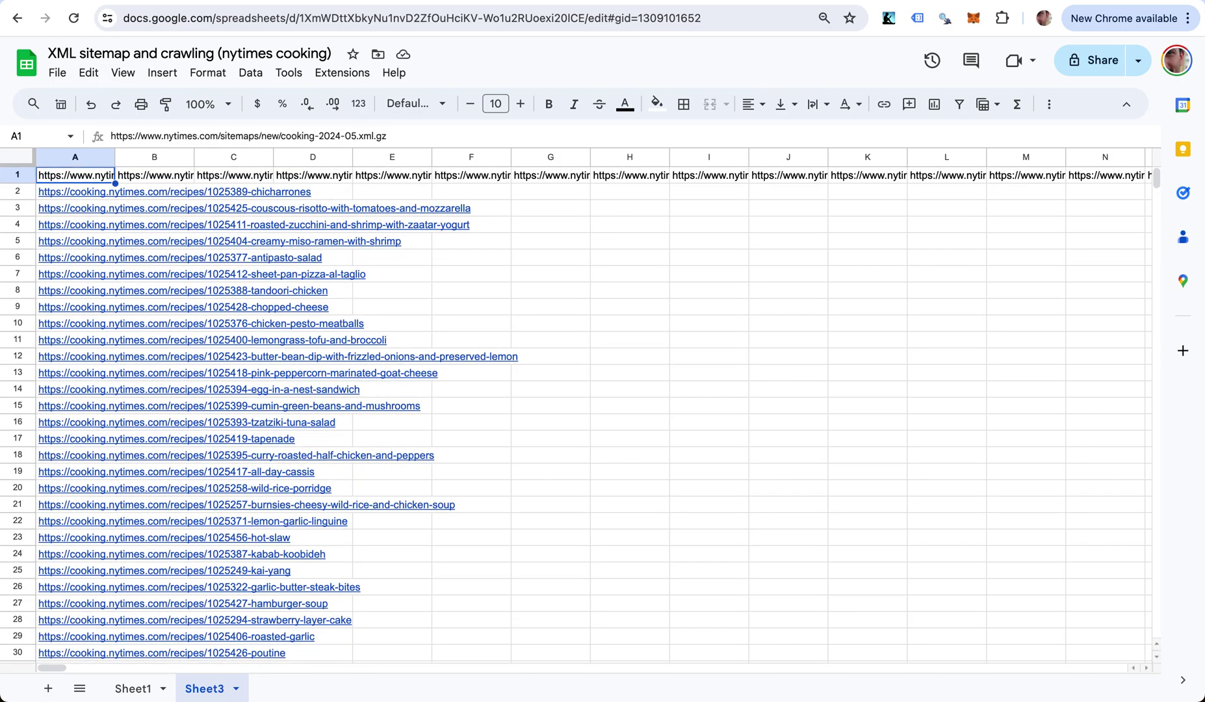
# - Copy the A2 formula into B2 and fill it along row 2 to column M
pyautogui.click(154, 175)
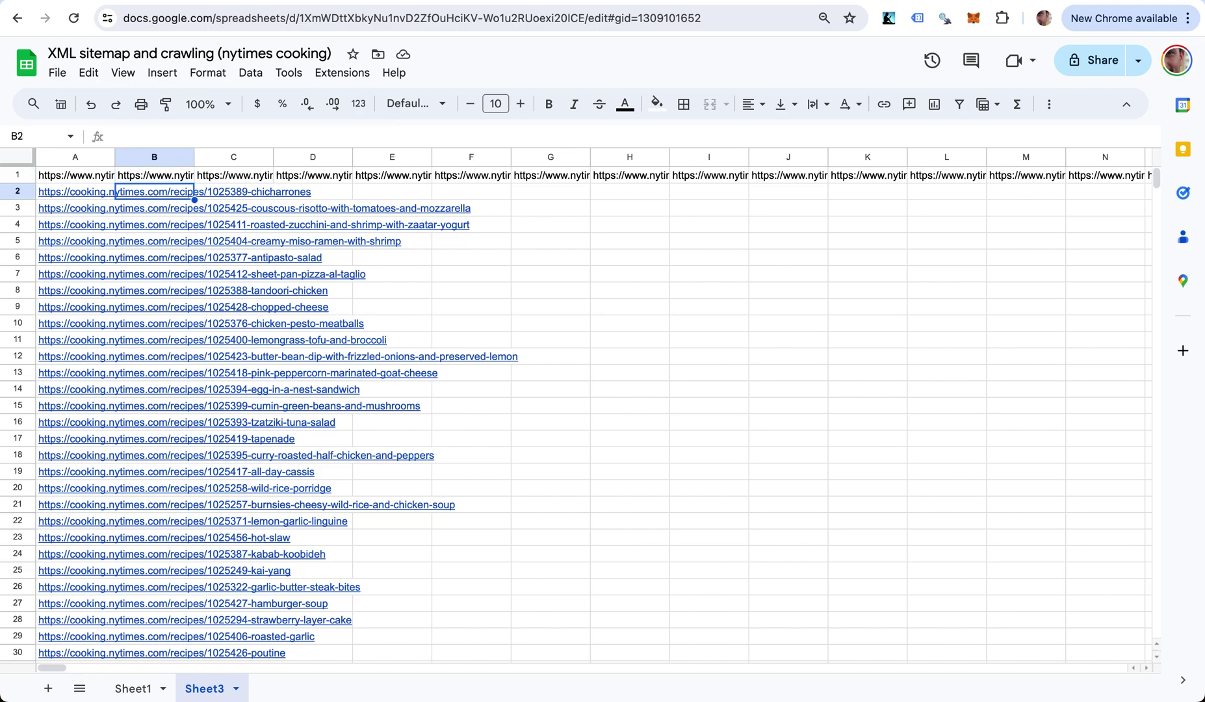
pyautogui.click(75, 191)
pyautogui.hotkey('ctrl', 'c')
pyautogui.click(154, 191)
pyautogui.hotkey('ctrl', 'v')
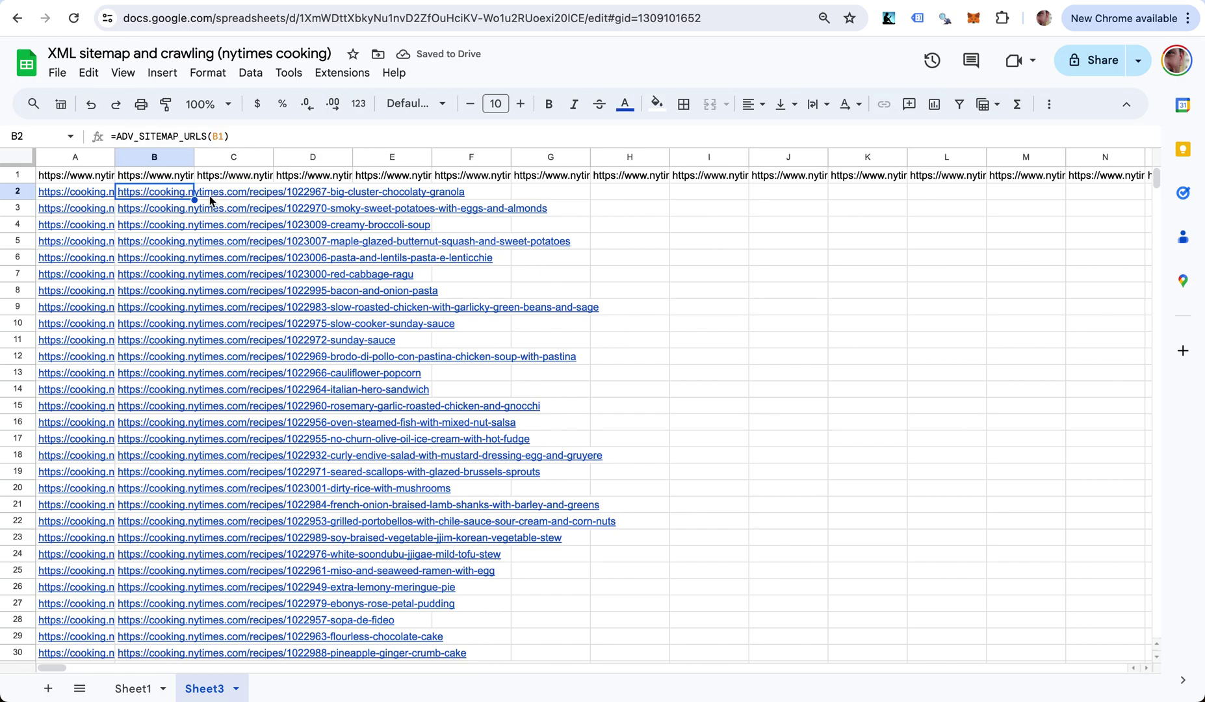
pyautogui.moveTo(194, 199); pyautogui.dragTo(1049, 203)
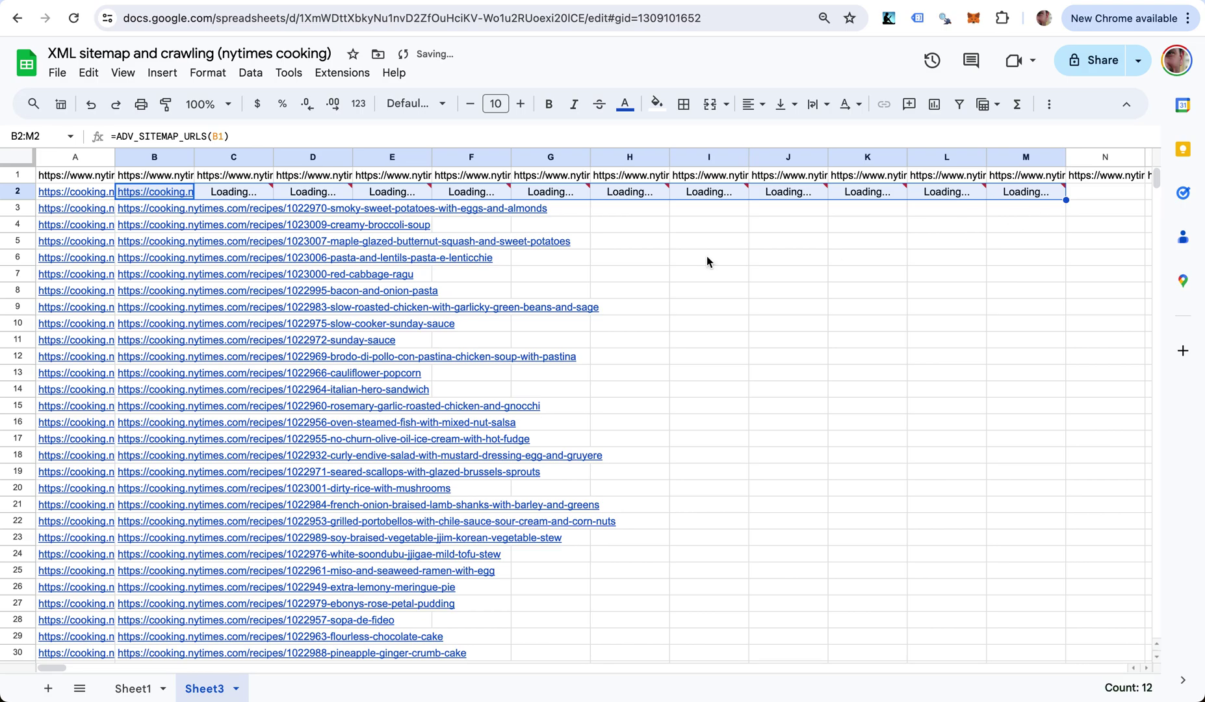
pyautogui.hscroll(5, 592, 339)
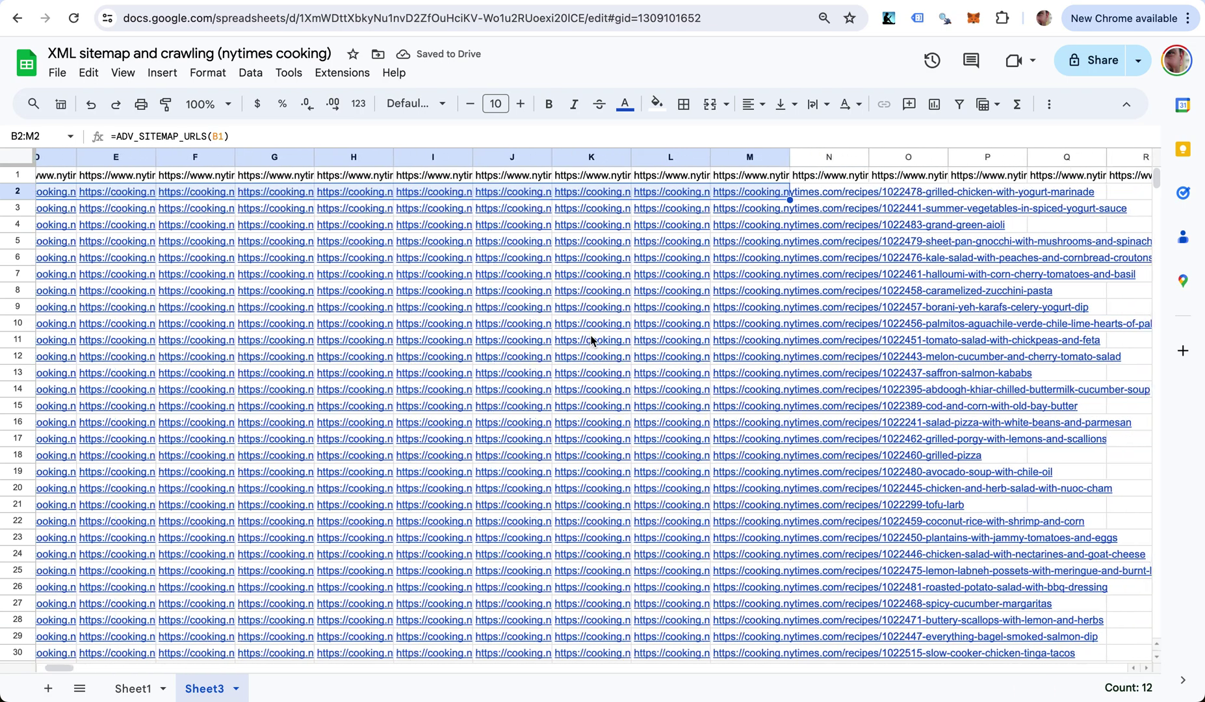
pyautogui.hscroll(-5, 591, 339)
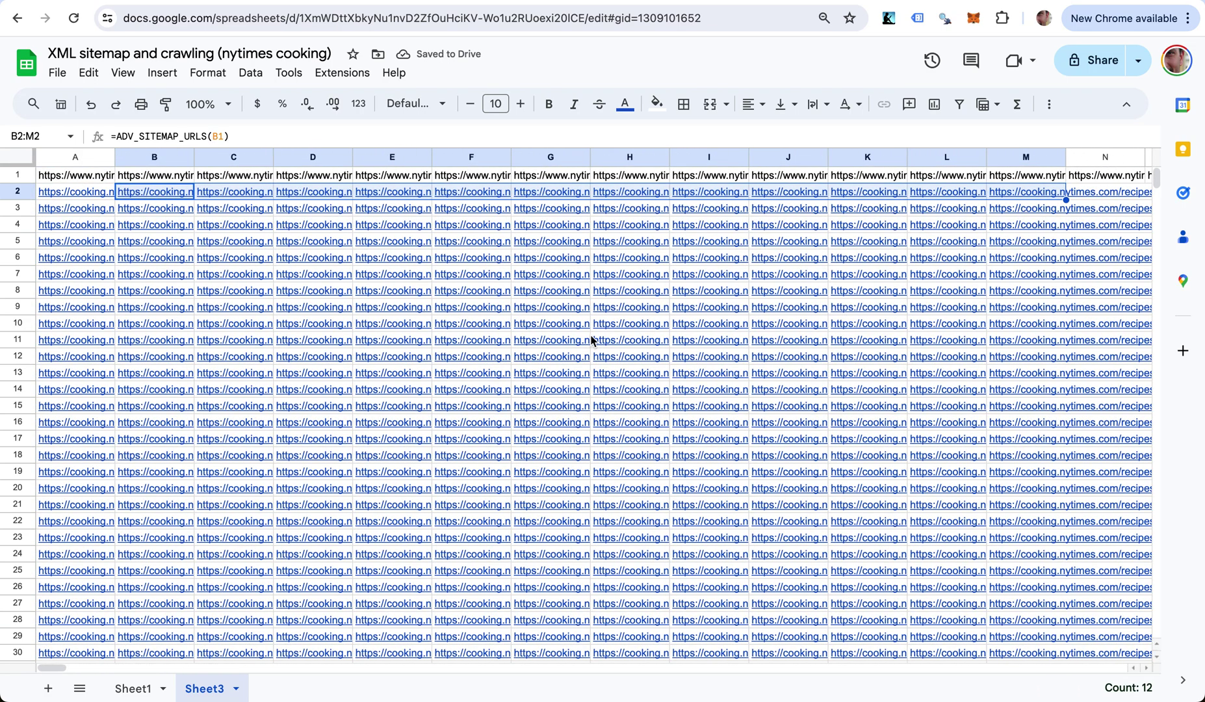
# - Check the sitemap URLs along row 1 and paste the formula into N2
pyautogui.press('Up')
pyautogui.press('Left')
pyautogui.press('Right')
pyautogui.press('Right')
pyautogui.press('Right')
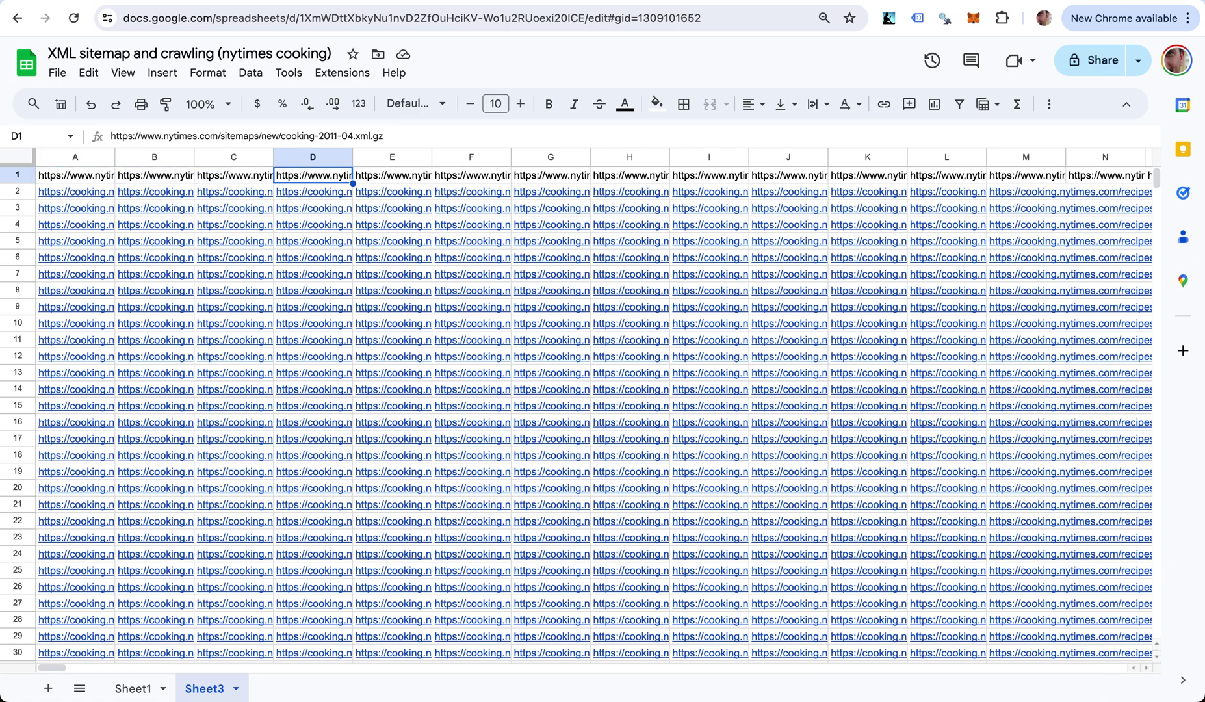
pyautogui.press('Right')
pyautogui.press('Right')
pyautogui.press('Right')
pyautogui.hscroll(6, 591, 339)
pyautogui.press('Right')
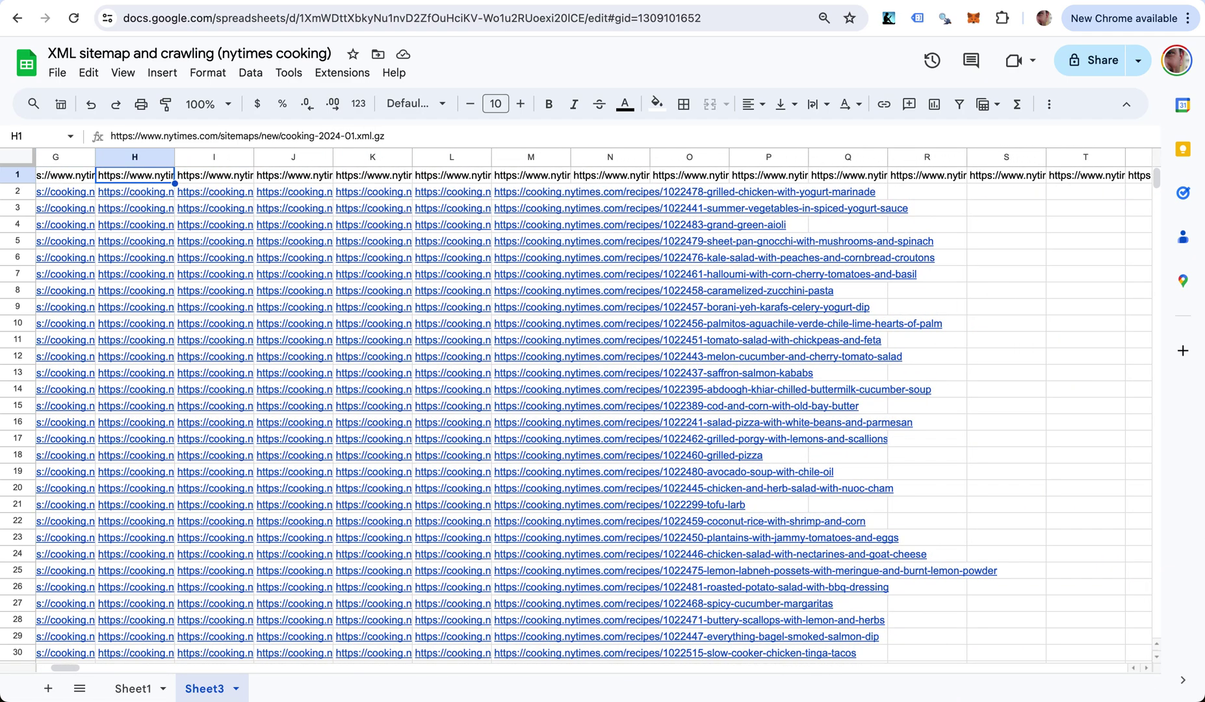
pyautogui.press('Right')
pyautogui.press('Right')
pyautogui.press('Right')
pyautogui.press('Down')
pyautogui.press('Right')
pyautogui.press('Right')
pyautogui.press('Right')
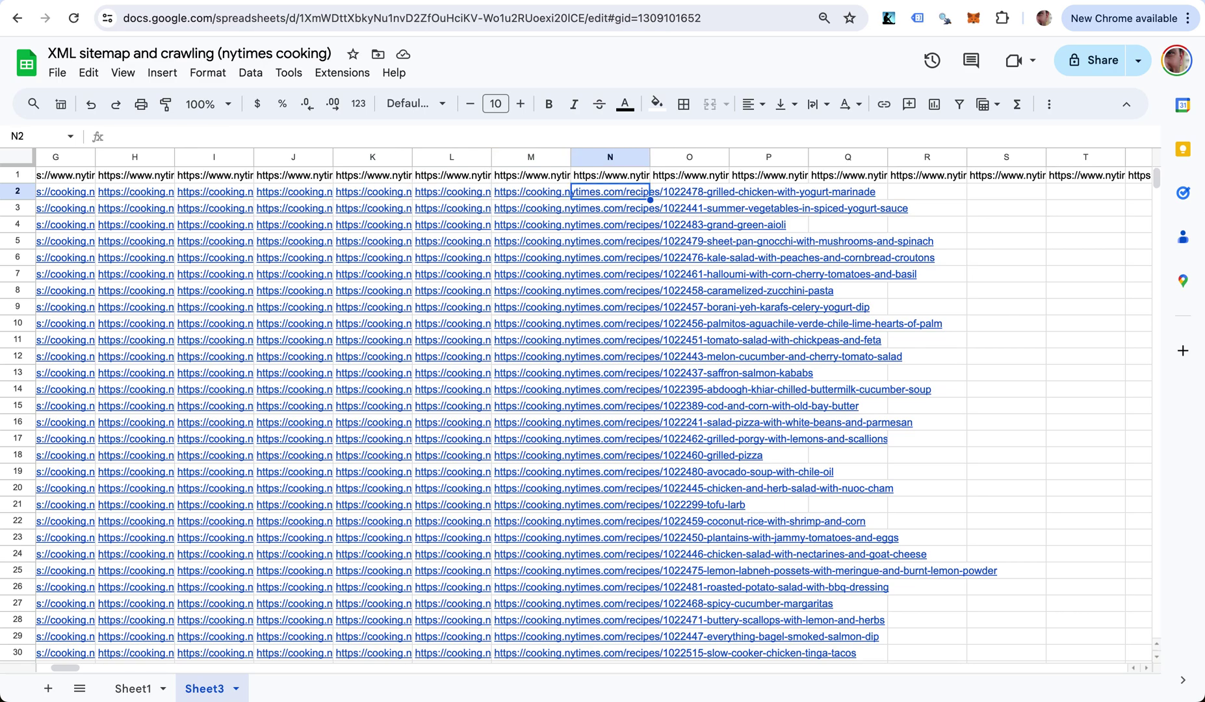
pyautogui.hotkey('ctrl', 'v')
pyautogui.press('Home')
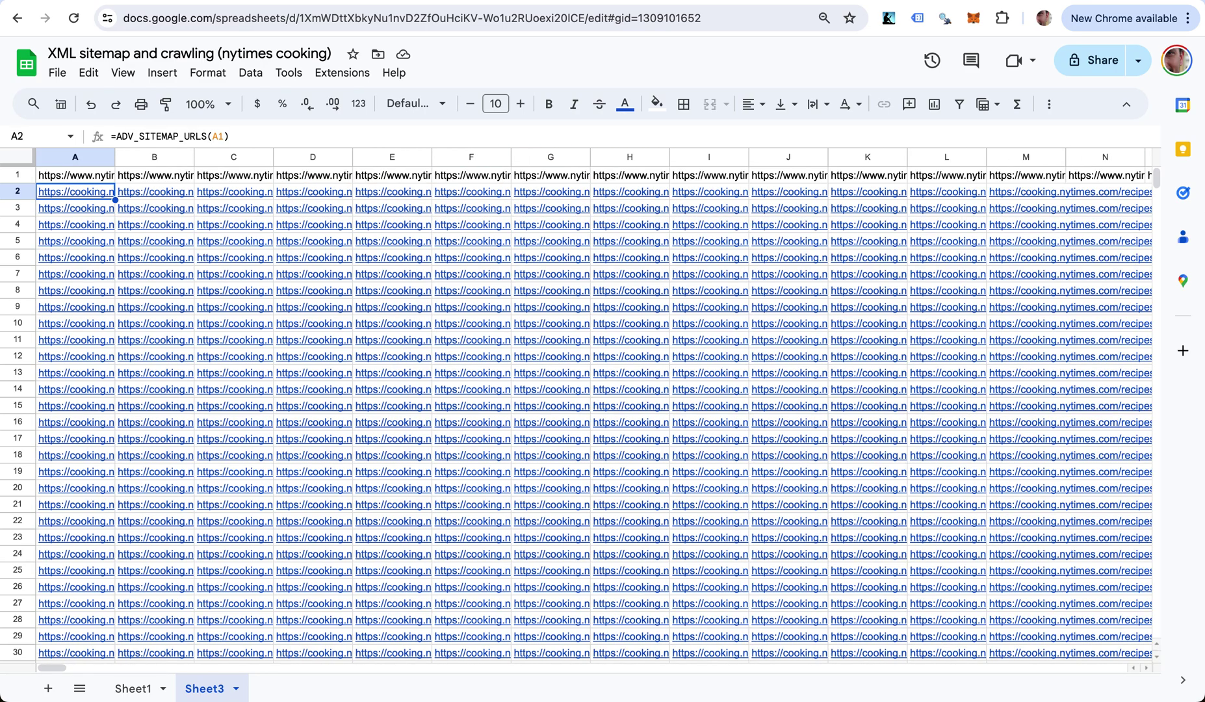
pyautogui.press('Up')
pyautogui.hotkey('ctrl', 'Right')
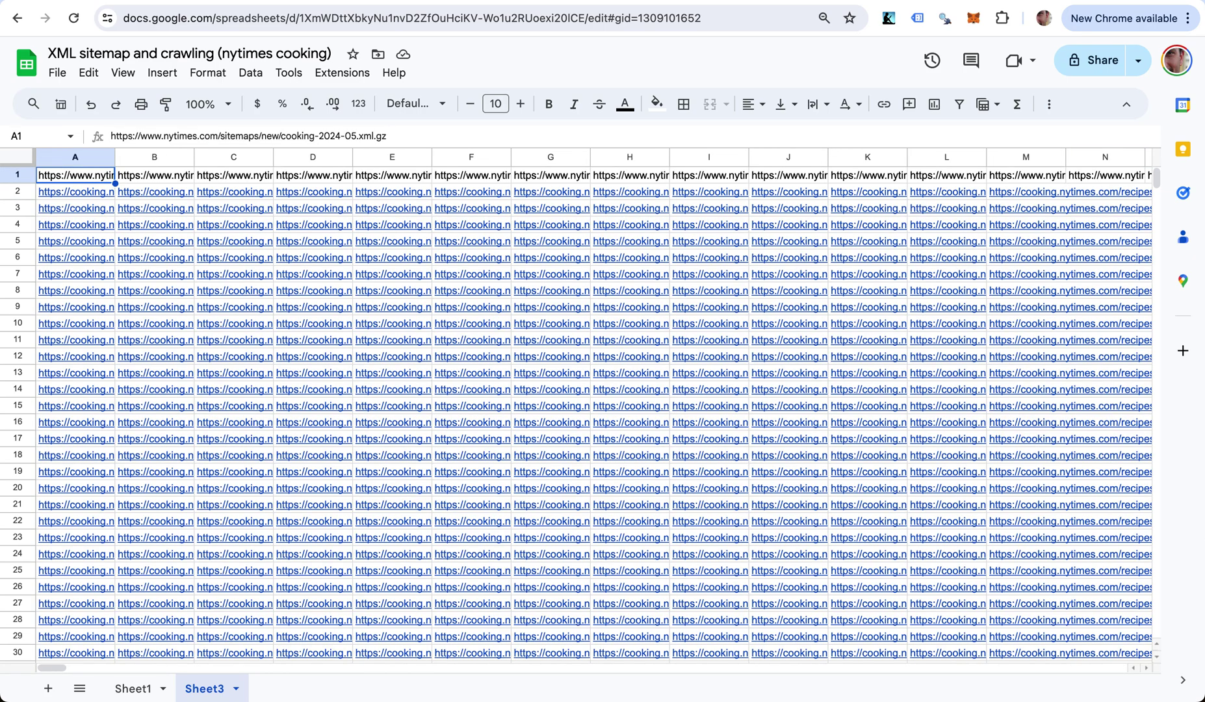
# - Select A2:M1000 and copy all the fetched recipe URLs
pyautogui.click(75, 191)
pyautogui.keyDown('shift'); pyautogui.click(1027, 191); pyautogui.keyUp('shift')
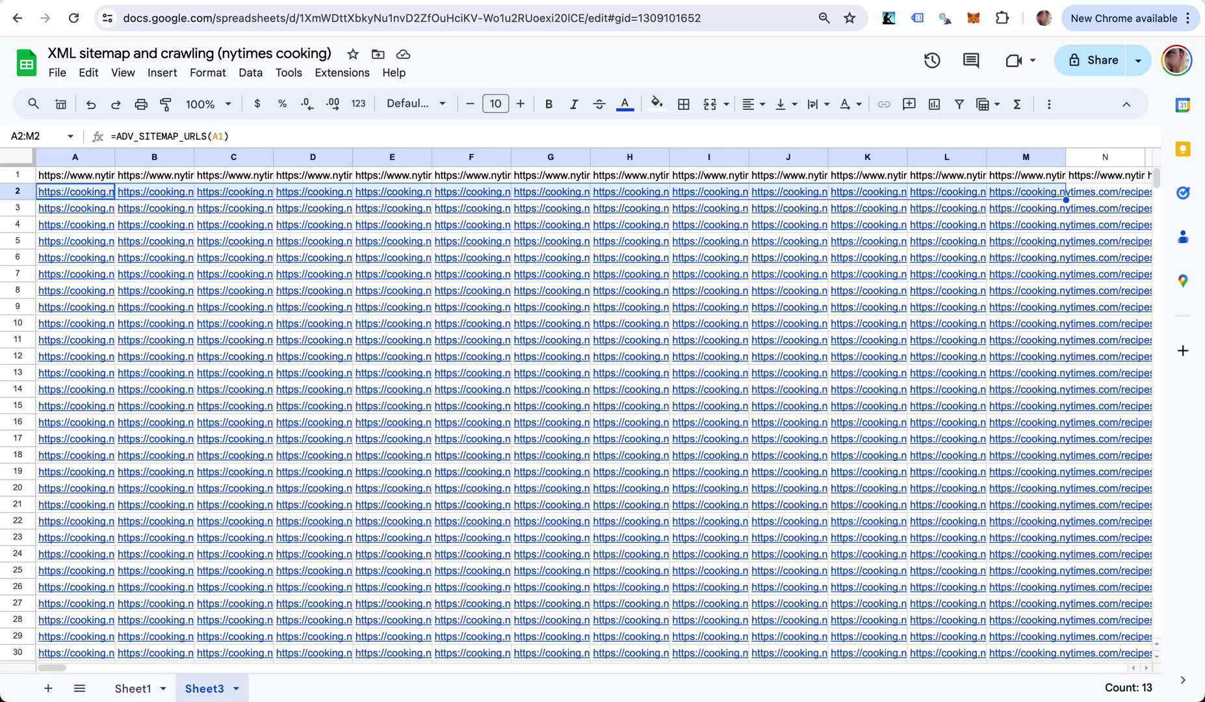
pyautogui.hotkey('ctrl', 'shift', 'Down')
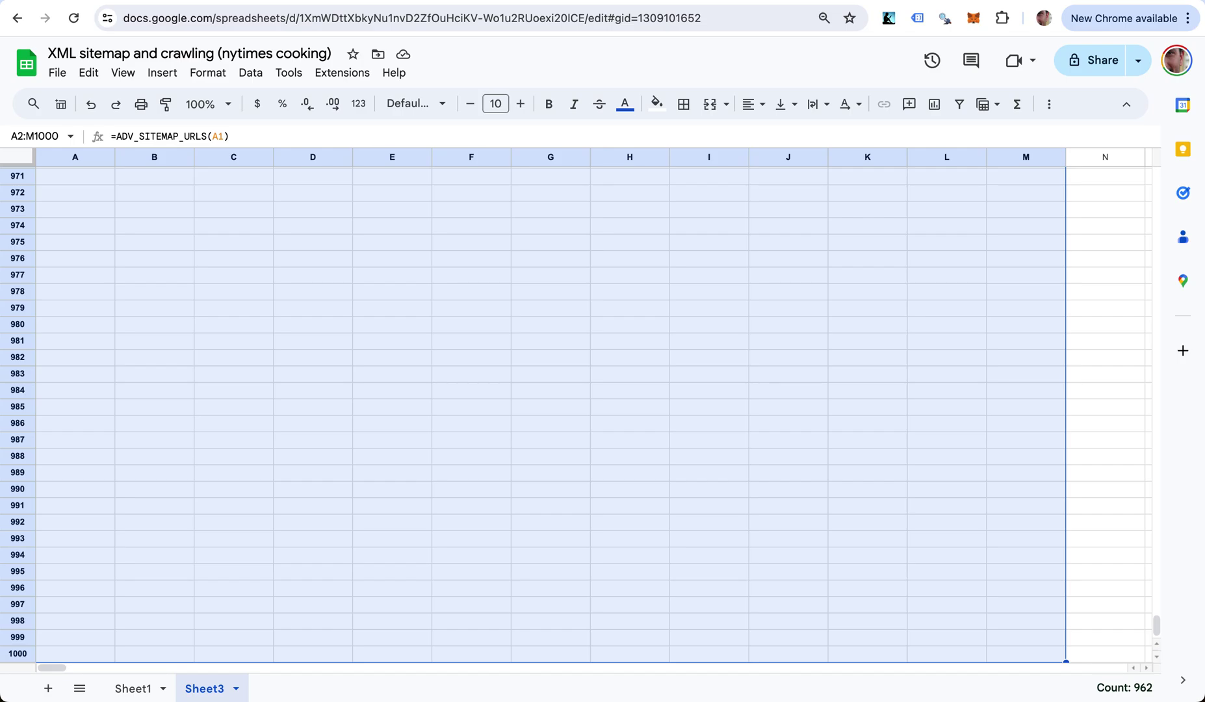
pyautogui.hotkey('ctrl', 'c')
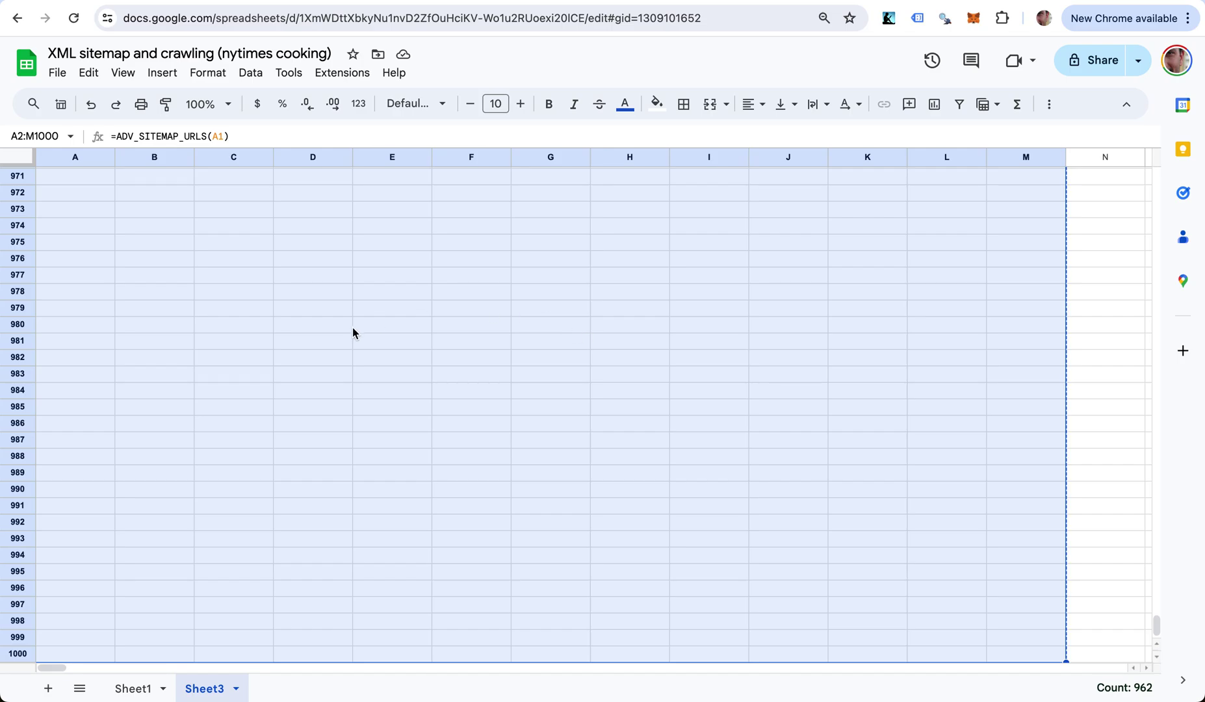
# - Add Sheet4 and paste the recipe URLs into A1 as values only
pyautogui.click(48, 687)
pyautogui.rightClick(87, 175)
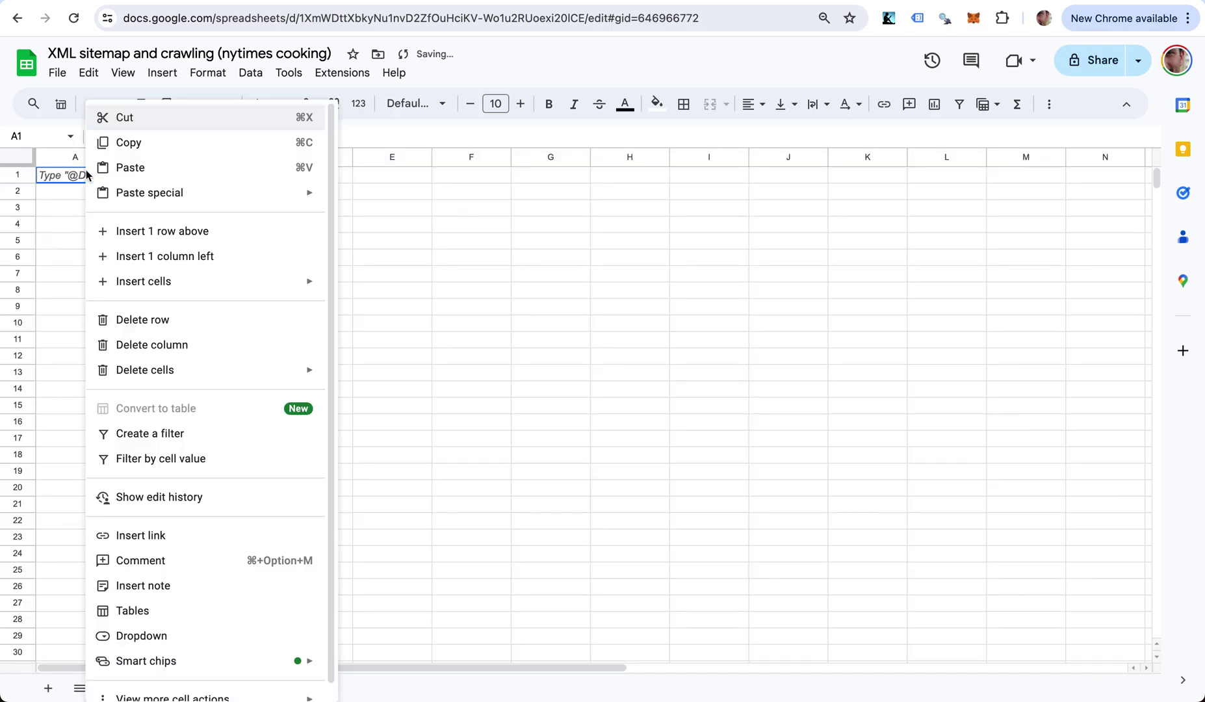
pyautogui.moveTo(162, 206)
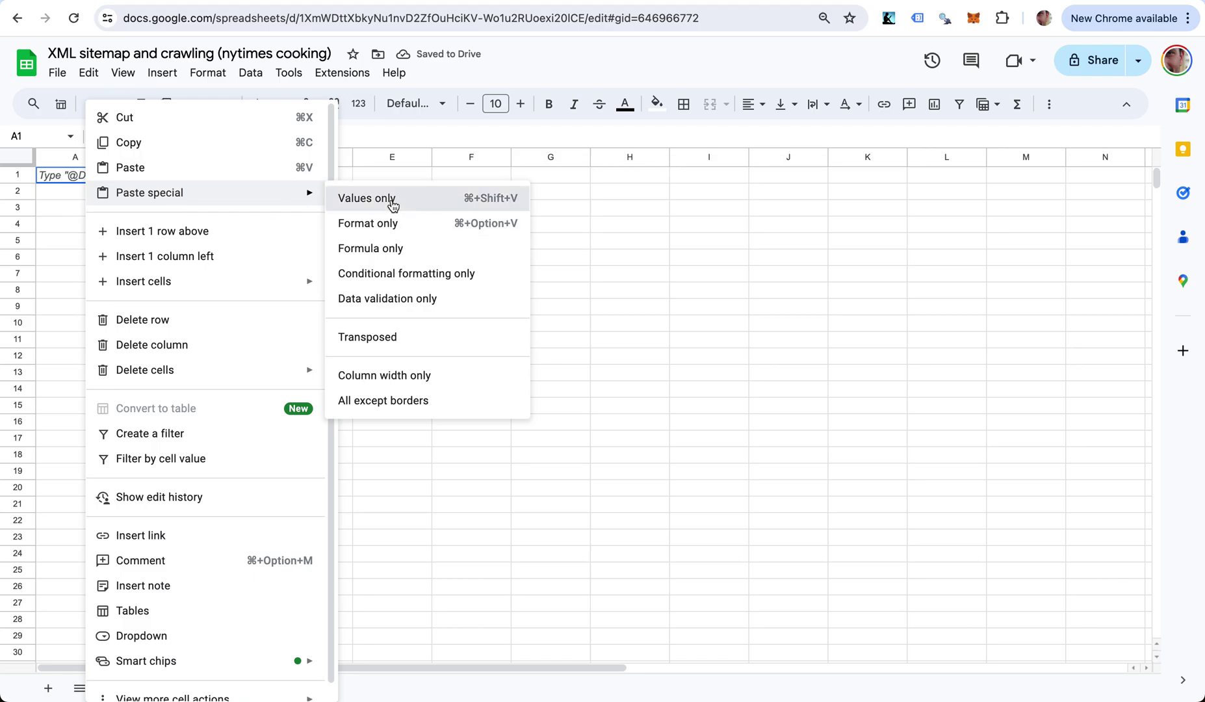
pyautogui.click(366, 198)
pyautogui.click(154, 175)
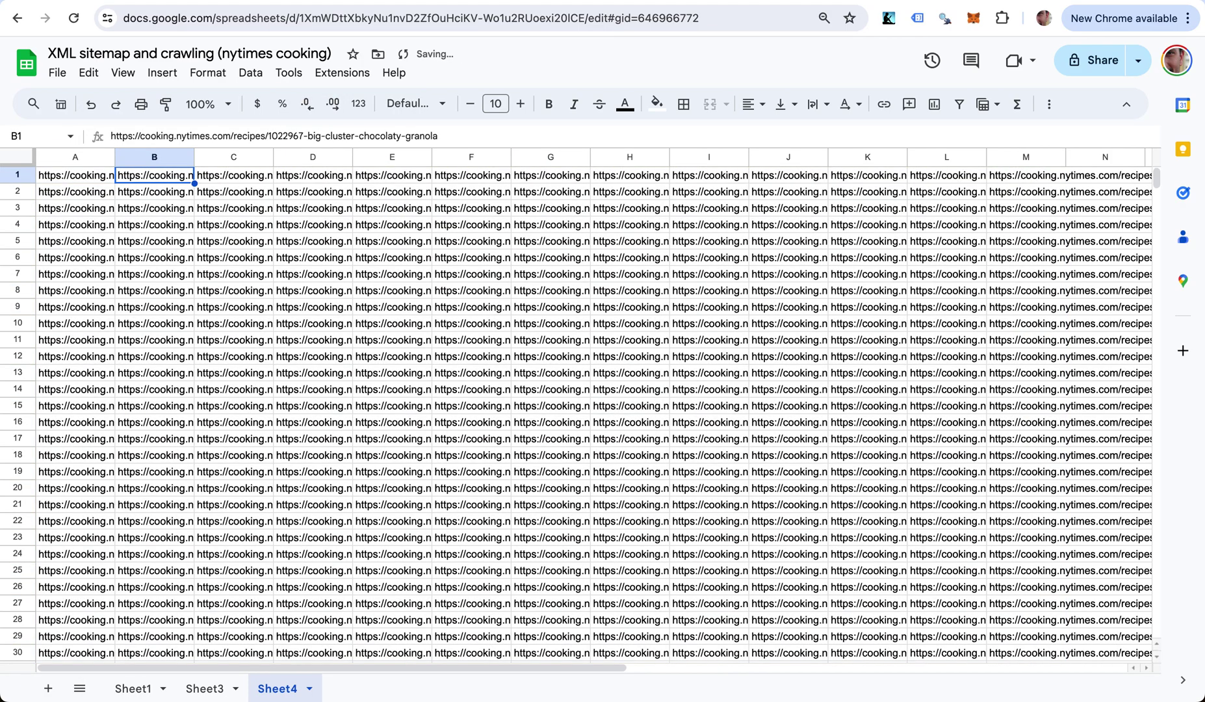
pyautogui.hotkey('ctrl', 'shift', 'Down')
# - Paste column B's copied URLs directly below the end of column A's list
pyautogui.hotkey('ctrl', 'c')
pyautogui.hotkey('ctrl', 'Home')
pyautogui.hotkey('ctrl', 'Down')
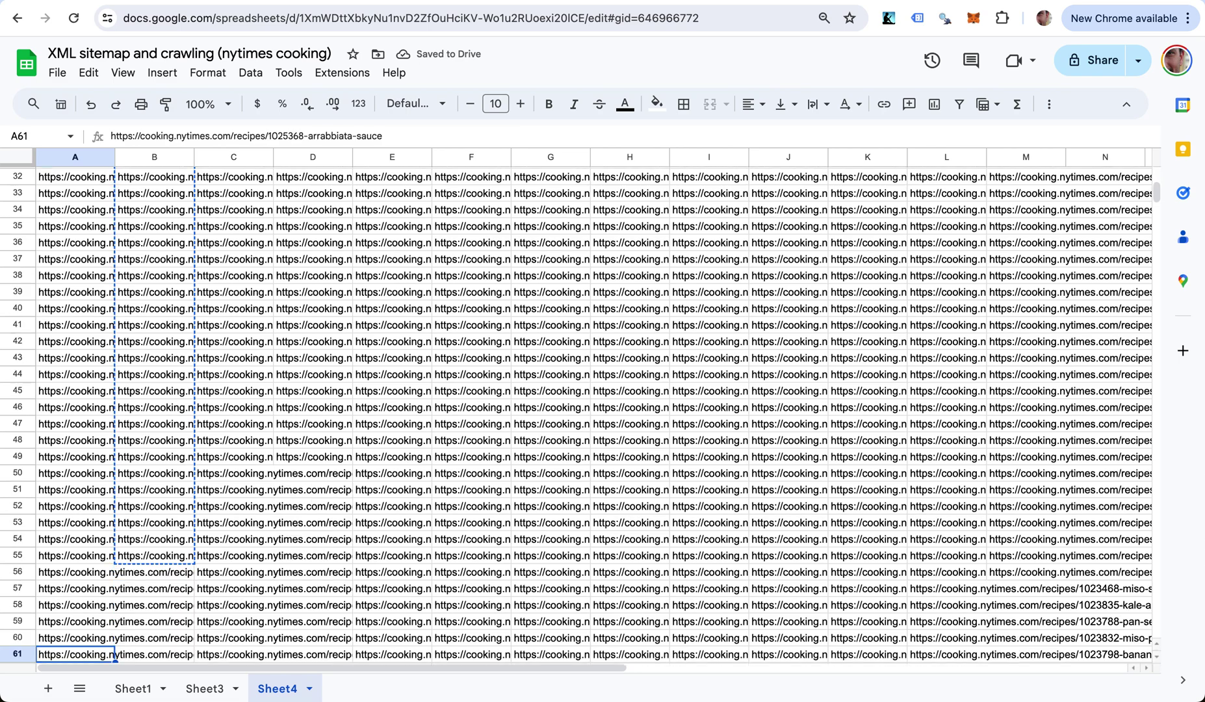
pyautogui.press('Down')
pyautogui.hotkey('ctrl', 'v')
# - Copy column C's URLs and paste them beneath column A's list
pyautogui.hotkey('ctrl', 'Home')
pyautogui.press('Right')
pyautogui.press('Right')
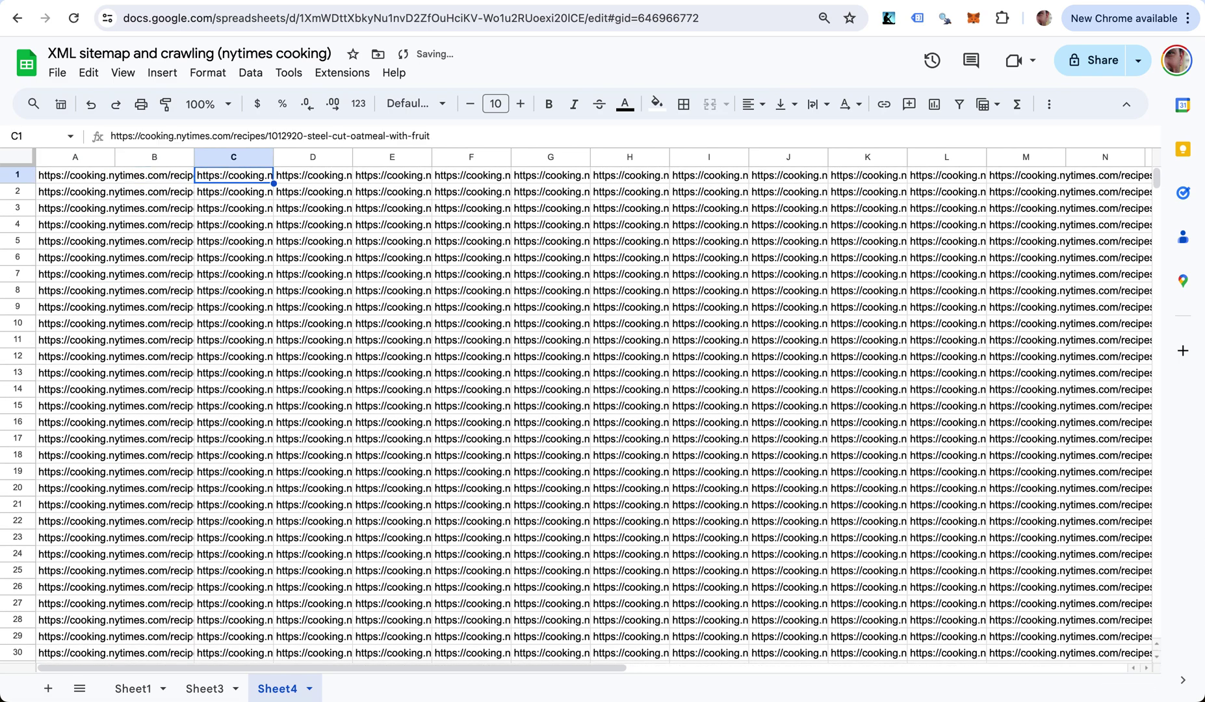
pyautogui.hotkey('ctrl', 'shift', 'Down')
pyautogui.hotkey('ctrl', 'c')
pyautogui.hotkey('ctrl', 'Home')
pyautogui.hotkey('ctrl', 'Down')
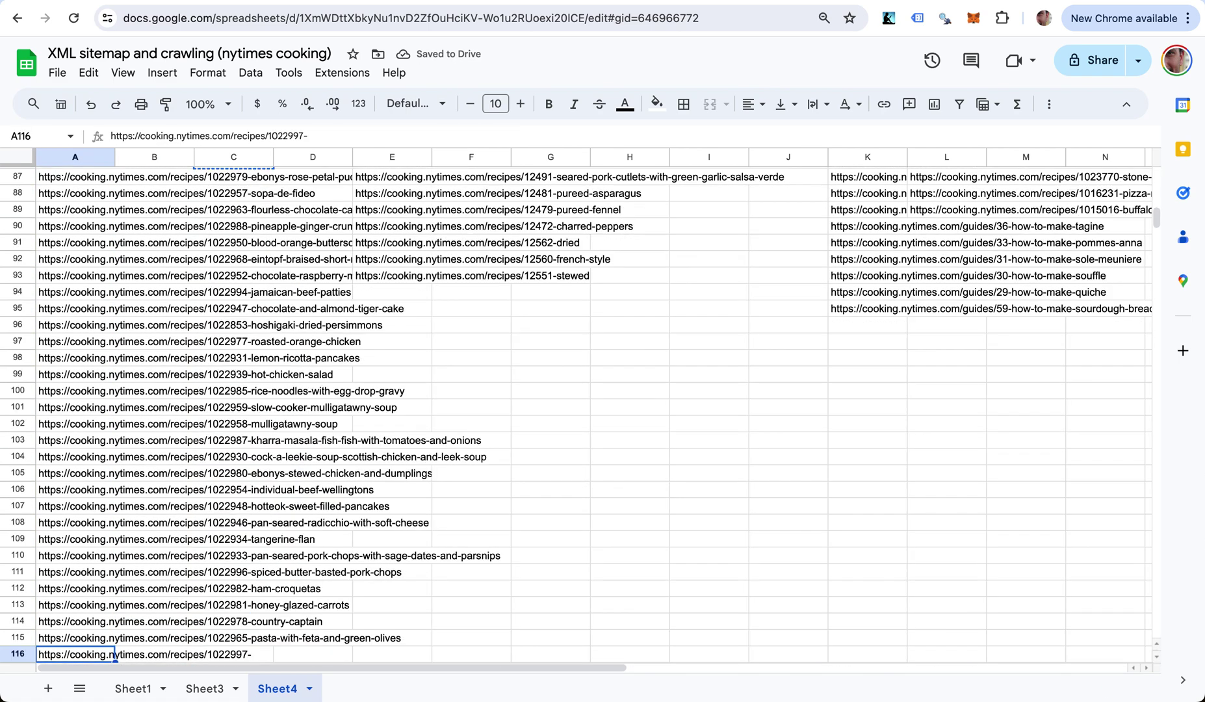
pyautogui.press('Down')
pyautogui.hotkey('ctrl', 'v')
# - Copy column D's URLs and append them below column A's list
pyautogui.hotkey('ctrl', 'Home')
pyautogui.press('Right')
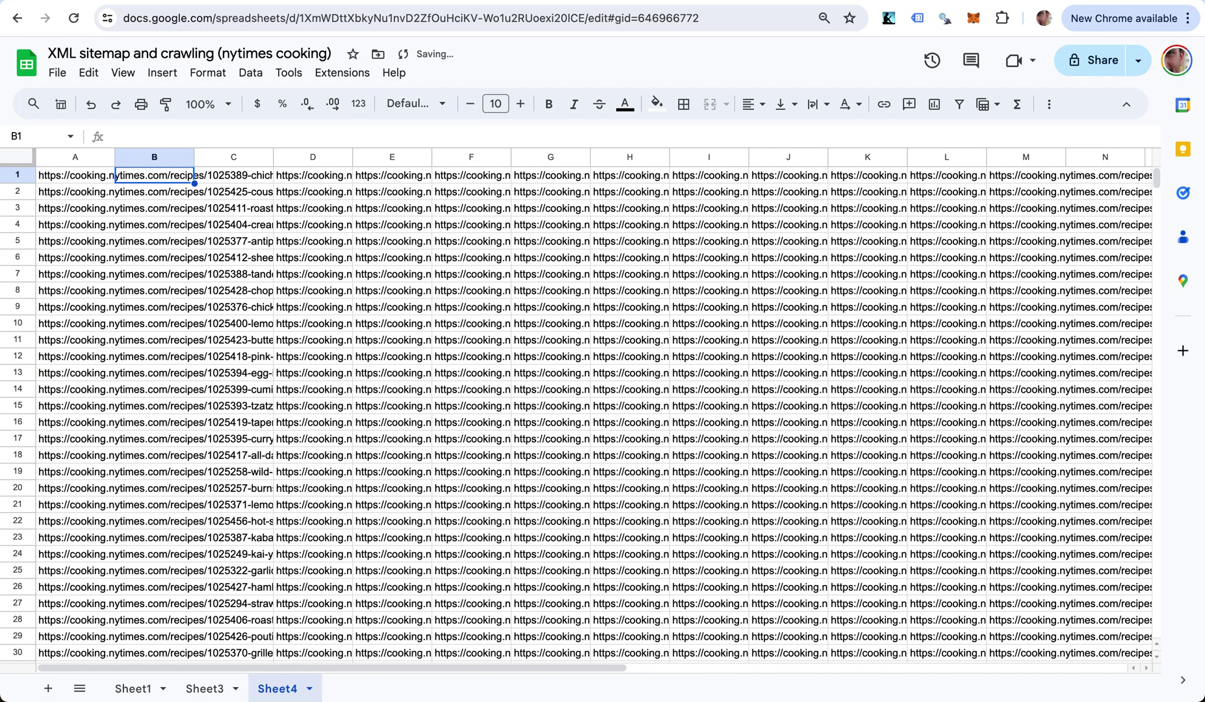
pyautogui.press('Right')
pyautogui.press('Right')
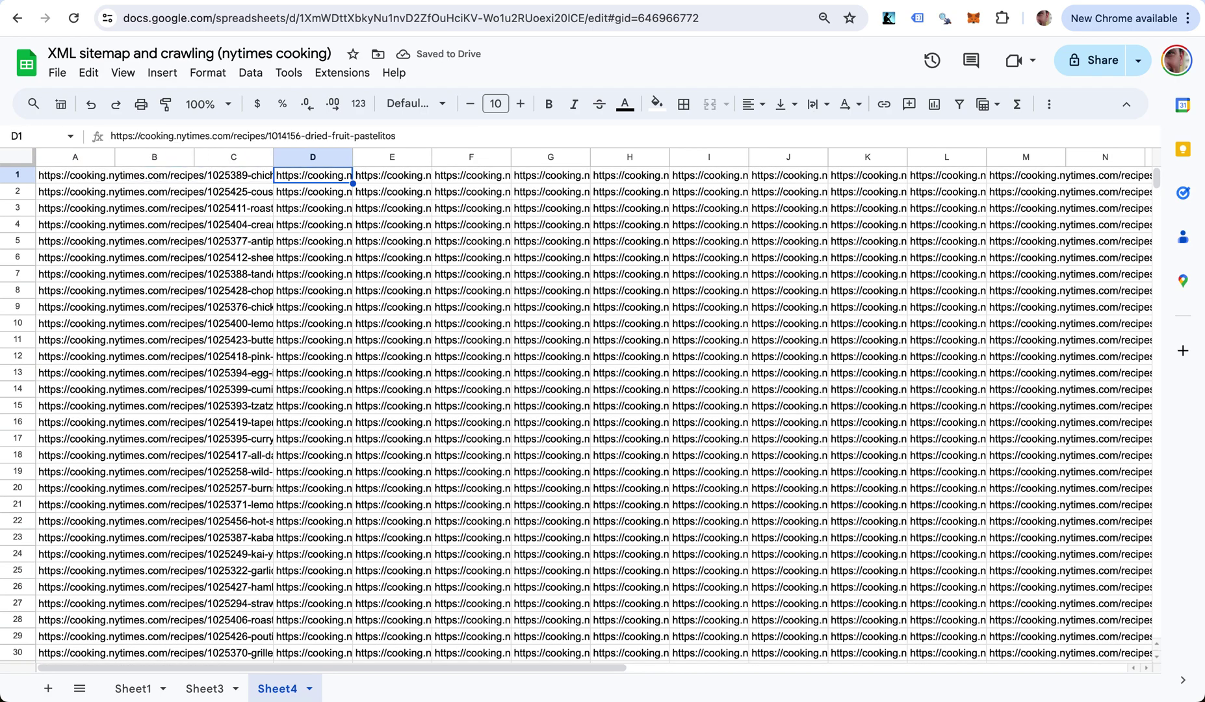
pyautogui.hotkey('ctrl', 'shift', 'Down')
pyautogui.hotkey('ctrl', 'c')
pyautogui.hotkey('ctrl', 'Home')
pyautogui.hotkey('ctrl', 'Down')
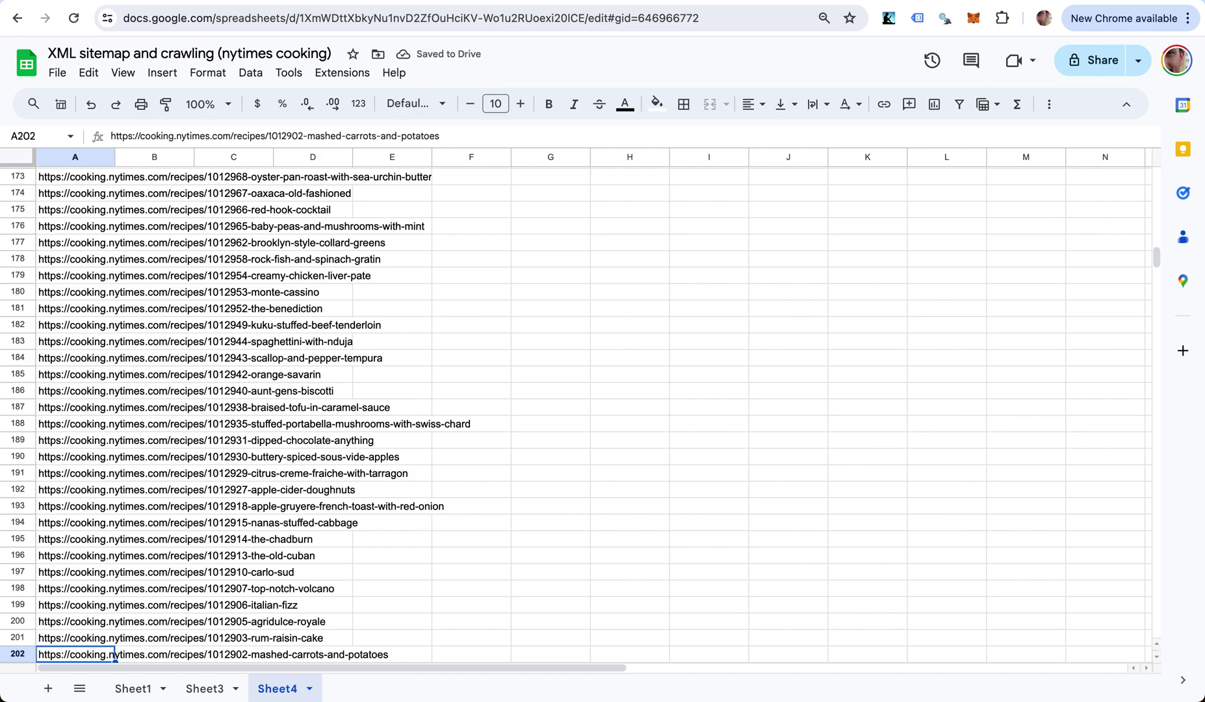
pyautogui.press('Down')
pyautogui.hotkey('ctrl', 'v')
# - Copy column E's URLs and append them below column A's list
pyautogui.press('Right')
pyautogui.hotkey('ctrl', 'Up')
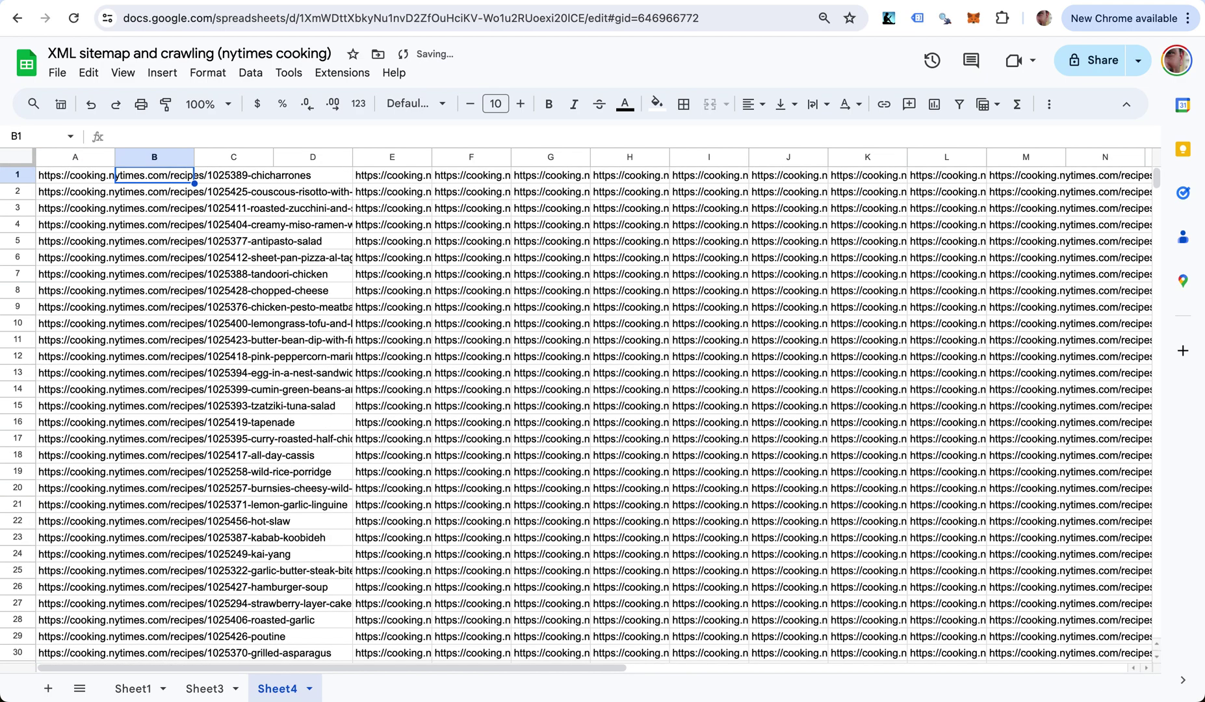
pyautogui.hotkey('ctrl', 'Right')
pyautogui.hotkey('ctrl', 'shift', 'Down')
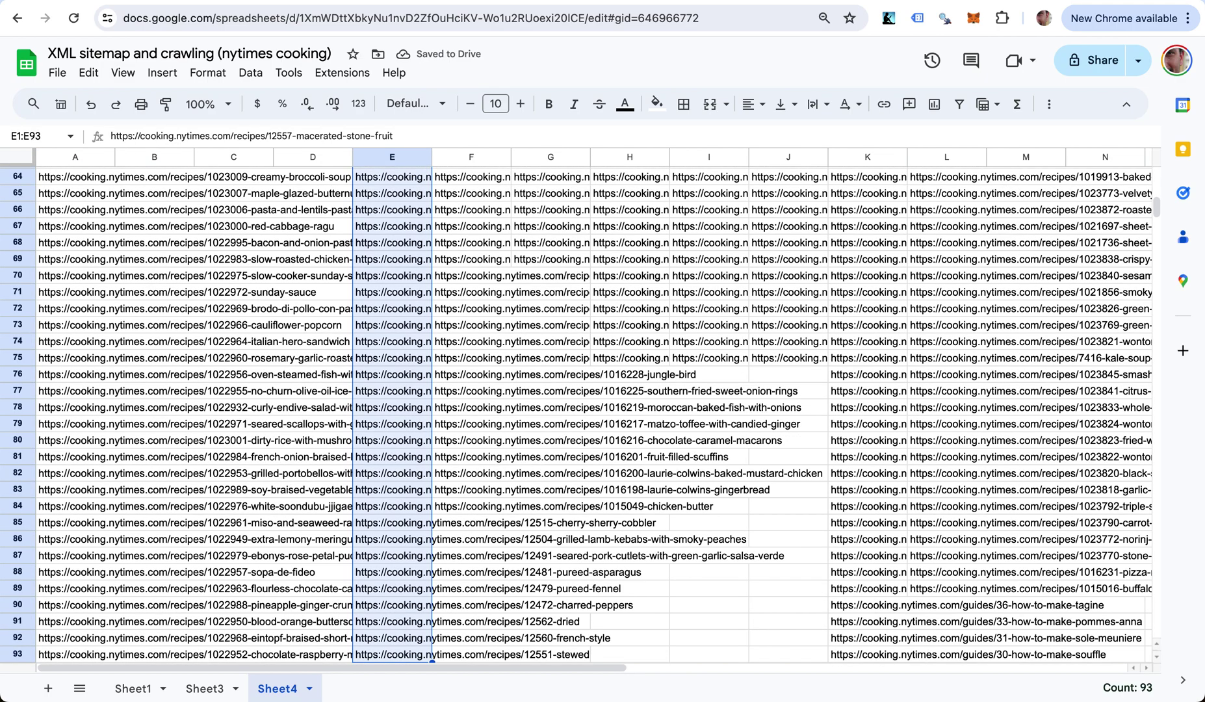
pyautogui.hotkey('ctrl', 'c')
pyautogui.hotkey('ctrl', 'Home')
pyautogui.press('Down')
pyautogui.hotkey('ctrl', 'Down')
pyautogui.press('Down')
pyautogui.hotkey('ctrl', 'v')
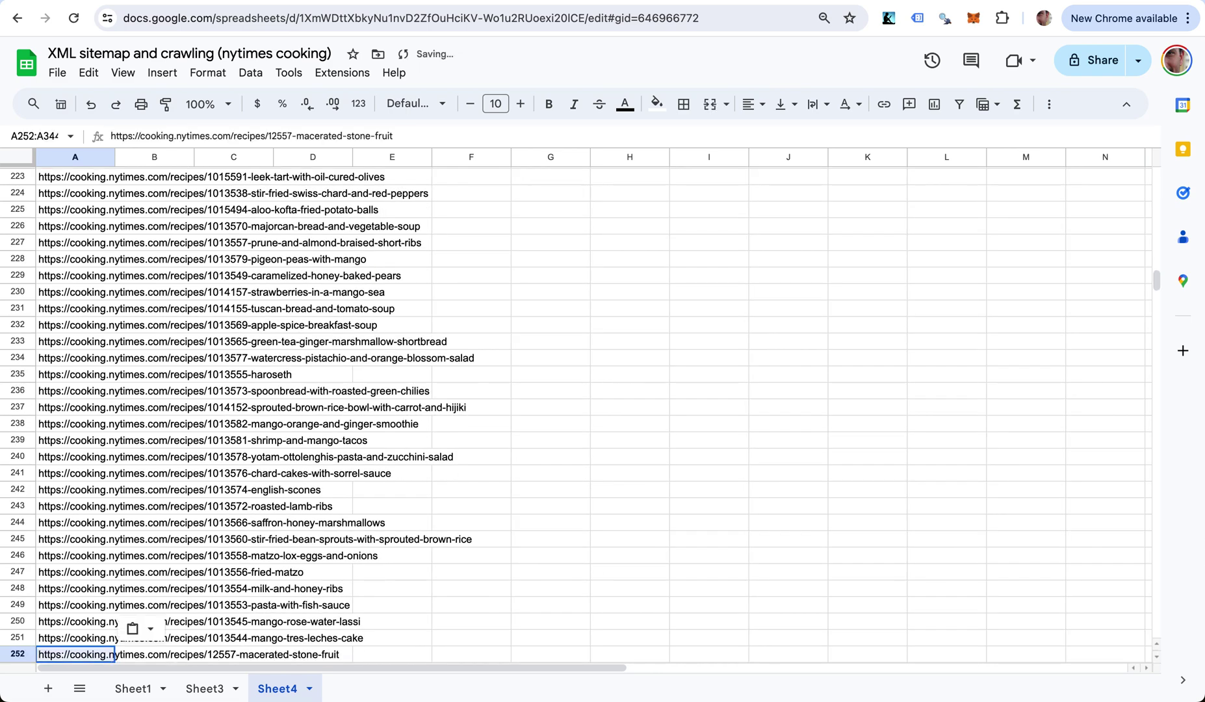
# - Copy column F's URLs and append them below column A's list
pyautogui.hotkey('ctrl', 'Home')
pyautogui.press('Right')
pyautogui.press('Down')
pyautogui.hotkey('ctrl', 'Right')
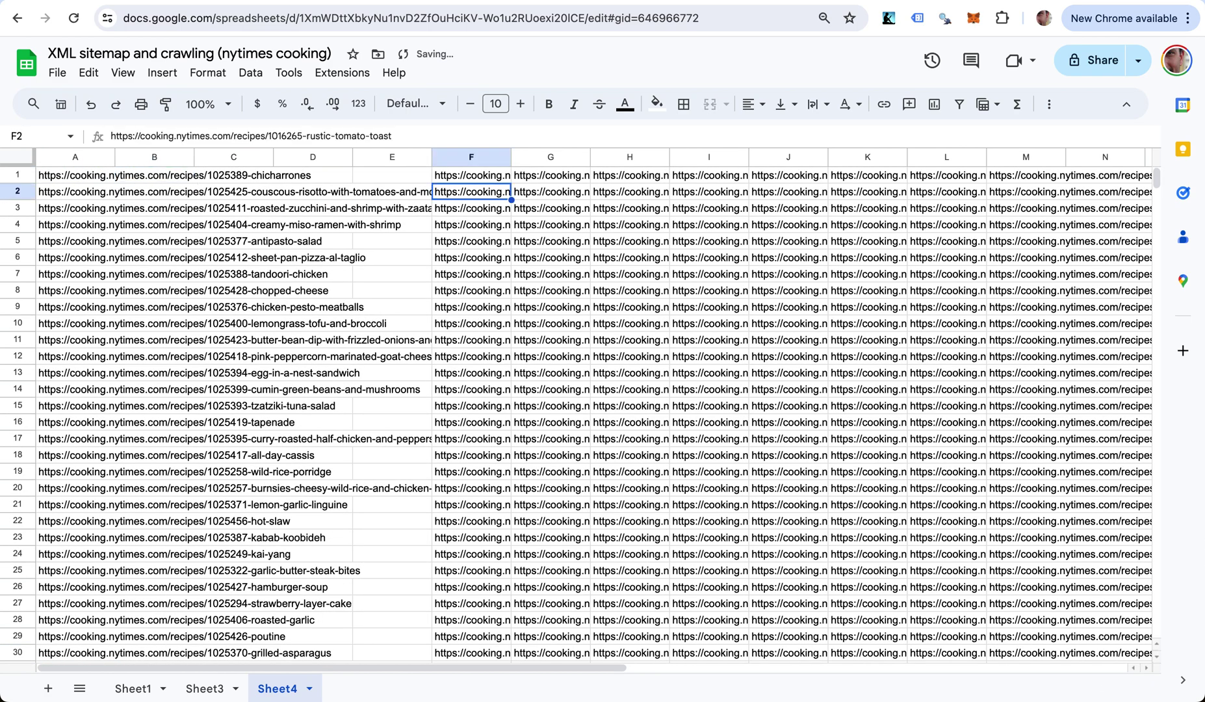
pyautogui.press('Up')
pyautogui.hotkey('ctrl', 'shift', 'Down')
pyautogui.hotkey('ctrl', 'c')
pyautogui.hotkey('ctrl', 'Home')
pyautogui.press('Down')
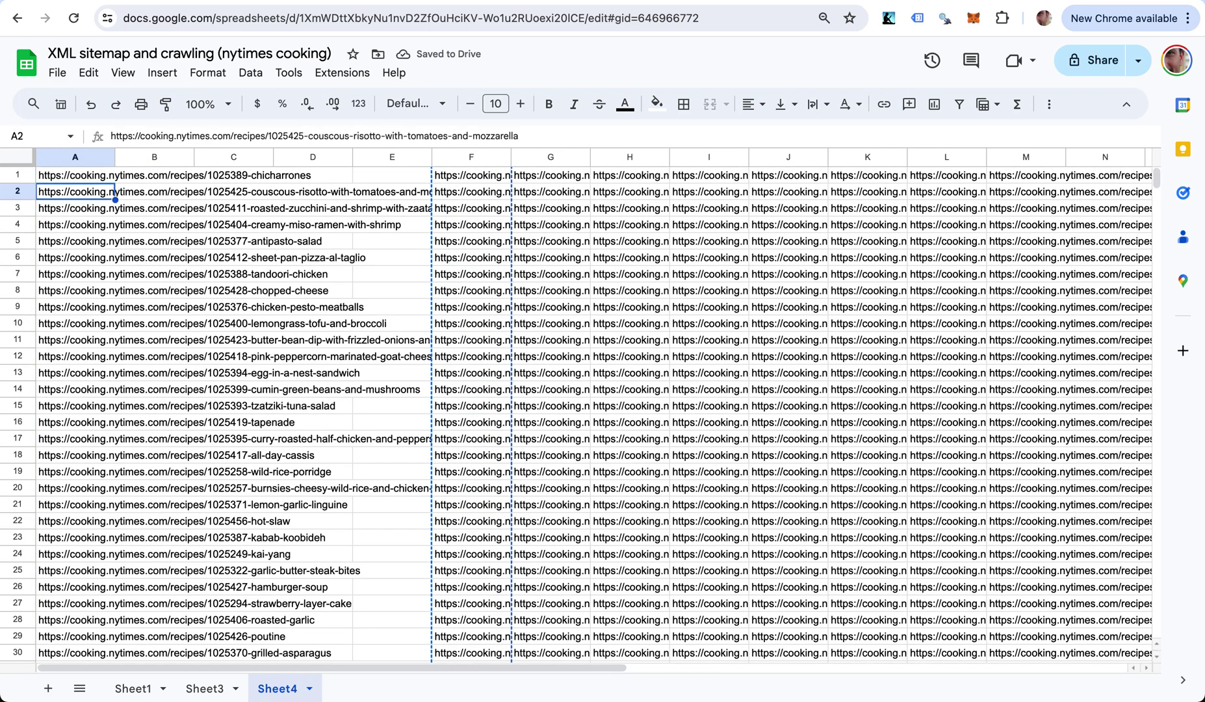
pyautogui.hotkey('ctrl', 'Down')
pyautogui.press('Down')
pyautogui.hotkey('ctrl', 'v')
# - Copy column G's URLs and append them below column A's list
pyautogui.press('Right')
pyautogui.hotkey('ctrl', 'Up')
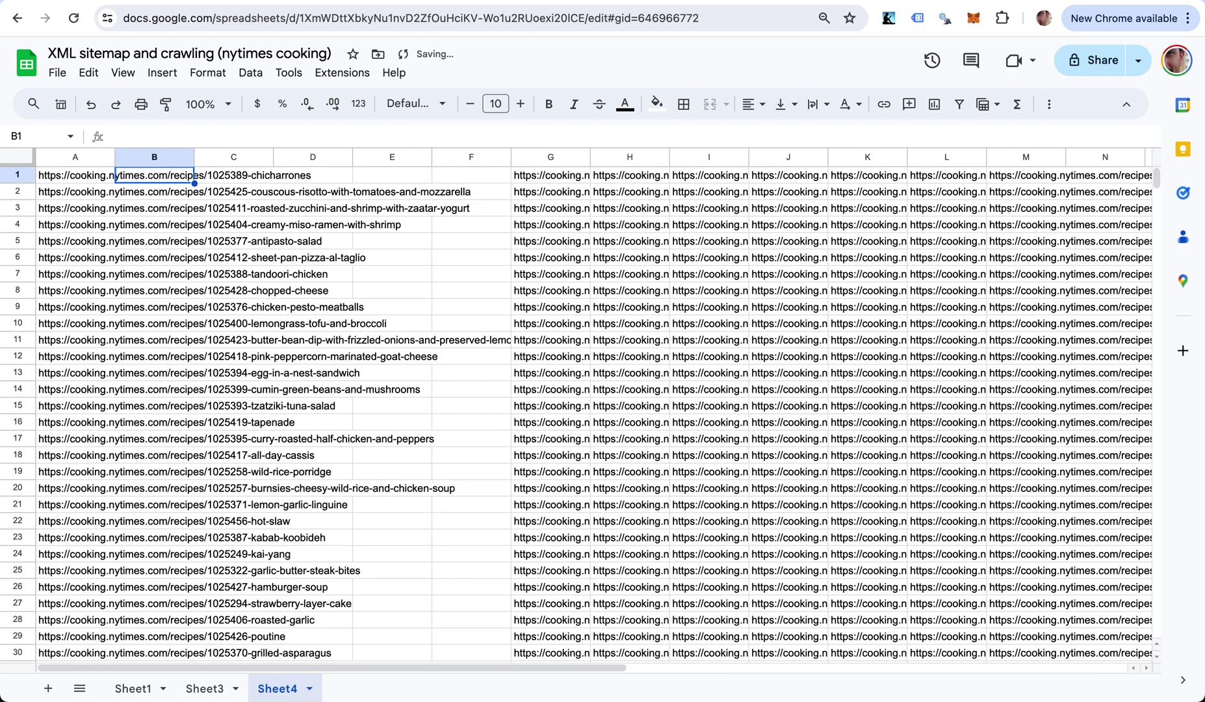
pyautogui.hotkey('ctrl', 'Right')
pyautogui.hotkey('ctrl', 'shift', 'Down')
pyautogui.hotkey('ctrl', 'c')
pyautogui.hotkey('ctrl', 'Home')
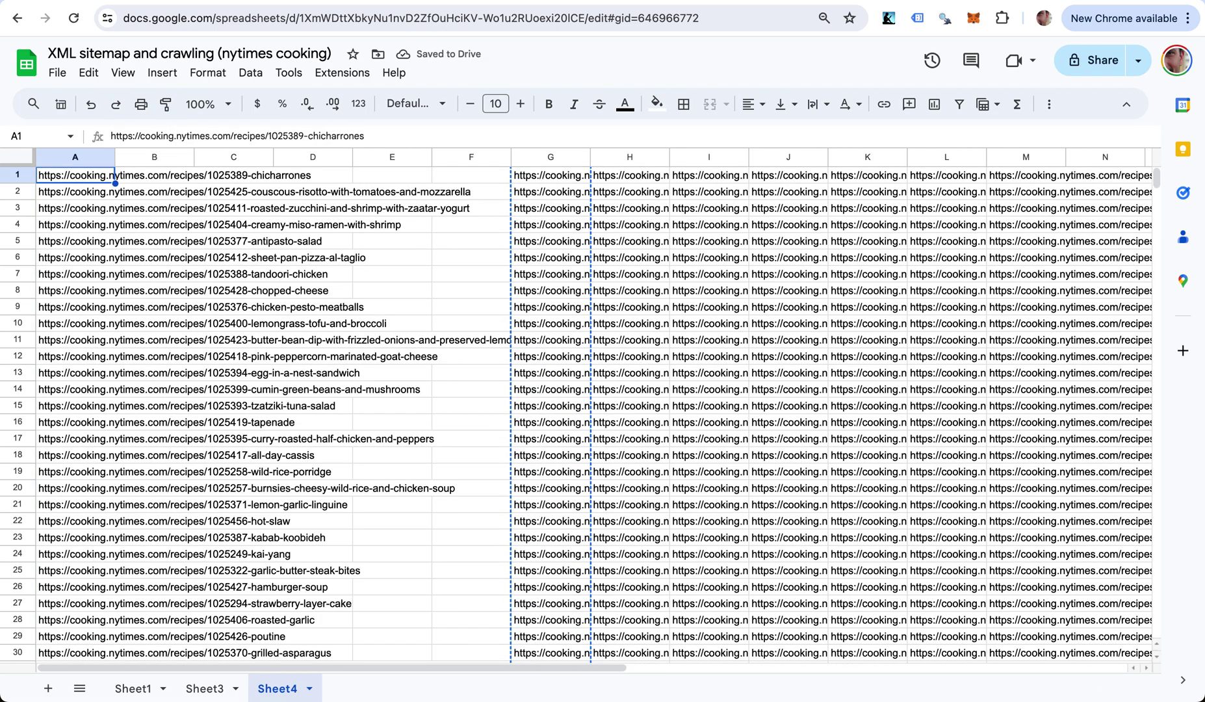
pyautogui.press('Down')
pyautogui.hotkey('ctrl', 'Down')
pyautogui.press('Down')
pyautogui.hotkey('ctrl', 'v')
# - Copy column H's URLs, down to row 75, and append them below column A
pyautogui.press('Right')
pyautogui.hotkey('ctrl', 'Up')
pyautogui.hotkey('ctrl', 'Right')
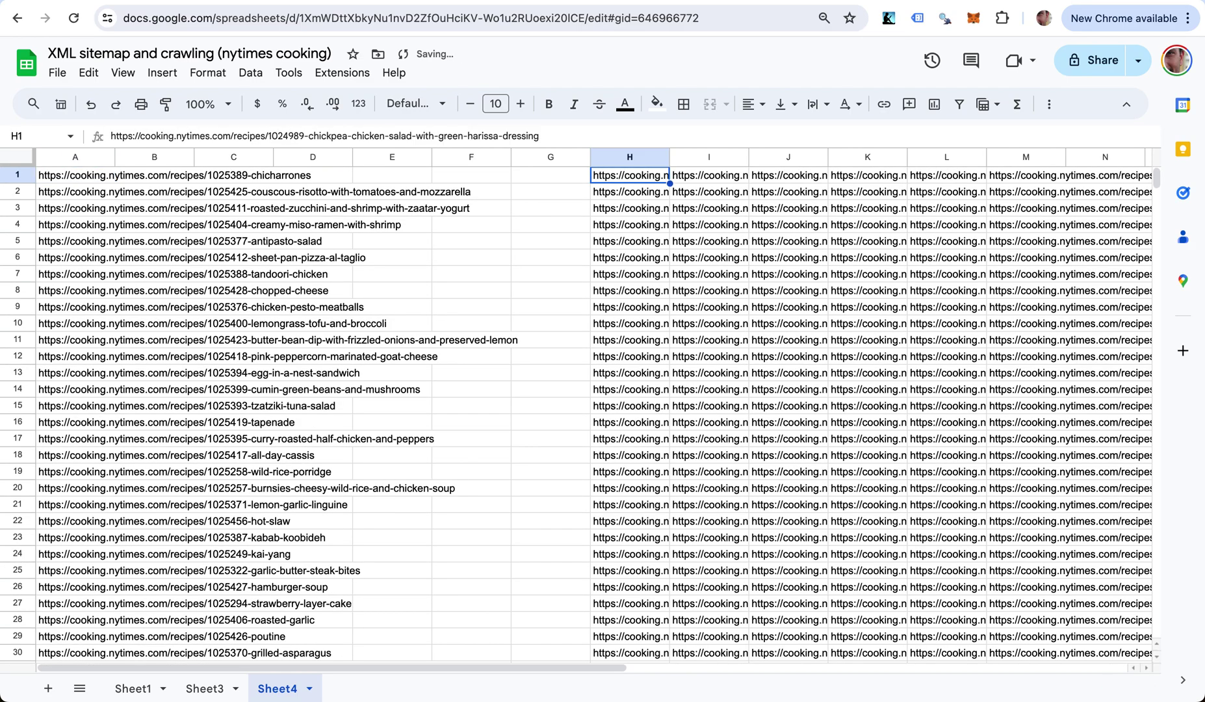
pyautogui.hotkey('ctrl', 'shift', 'Down')
pyautogui.hotkey('ctrl', 'c')
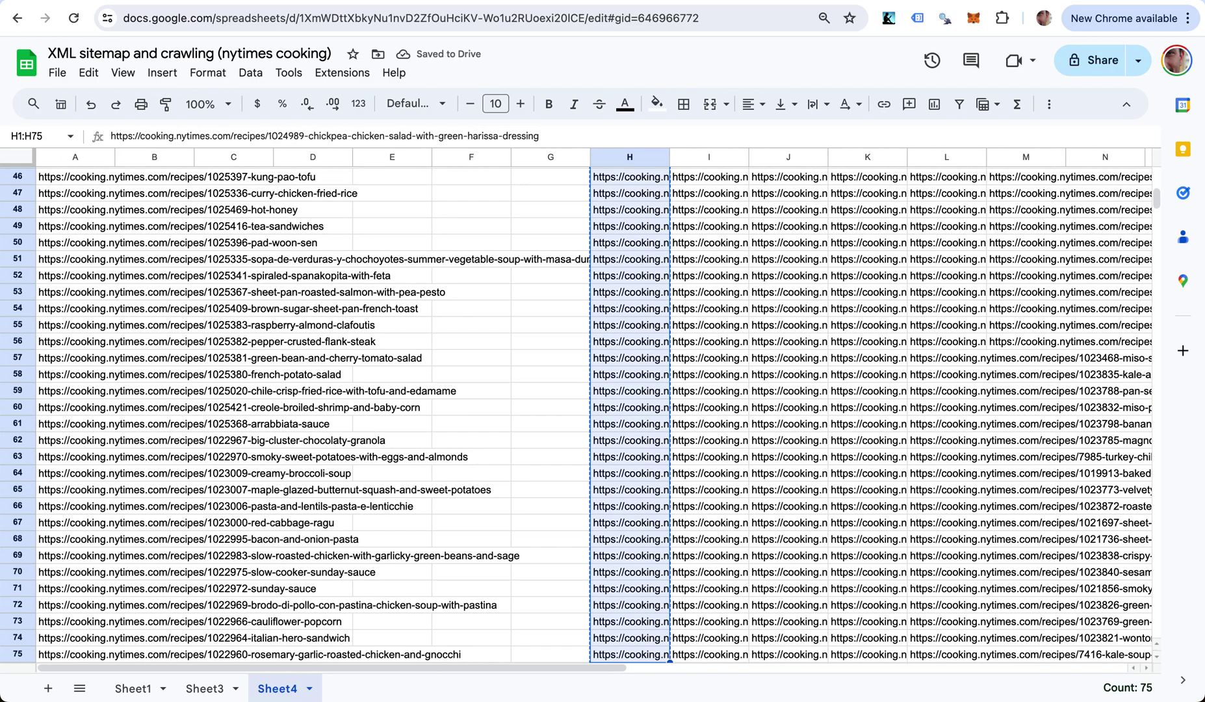
pyautogui.hotkey('ctrl', 'Home')
pyautogui.press('Down')
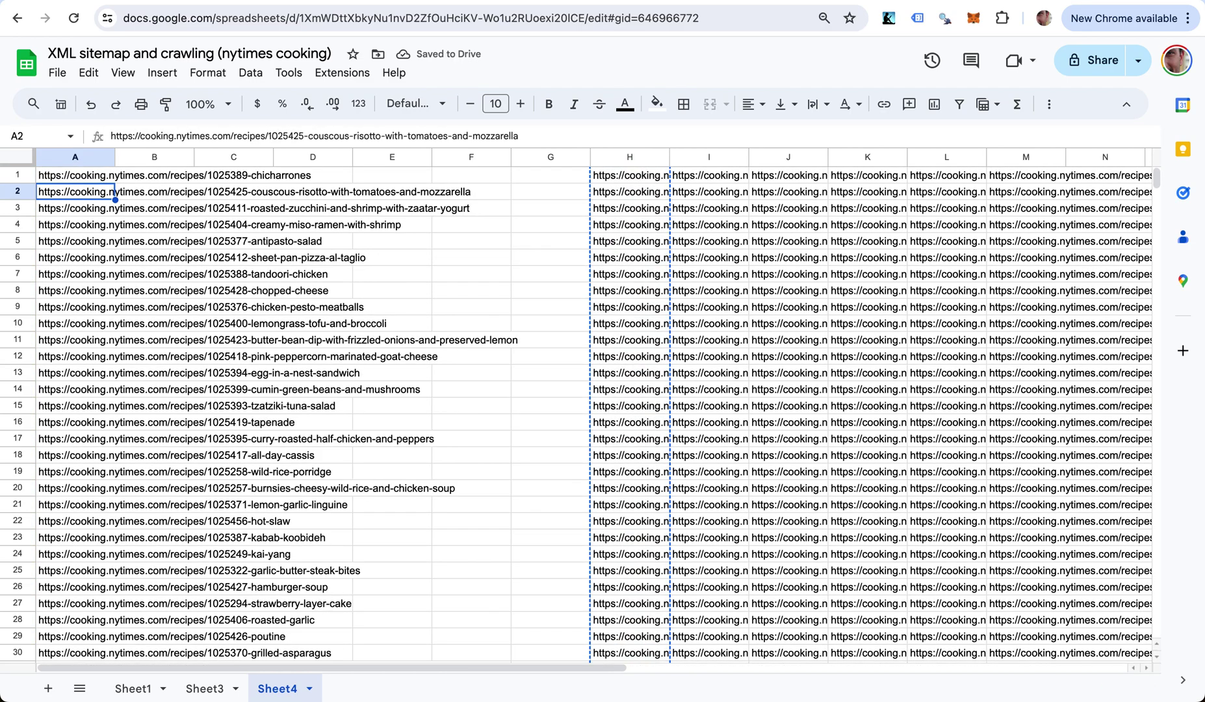
pyautogui.hotkey('ctrl', 'Down')
pyautogui.press('Down')
pyautogui.hotkey('ctrl', 'v')
# - Check how far the remaining URL columns to the right extend
pyautogui.hotkey('ctrl', 'Right')
pyautogui.hotkey('ctrl', 'Up')
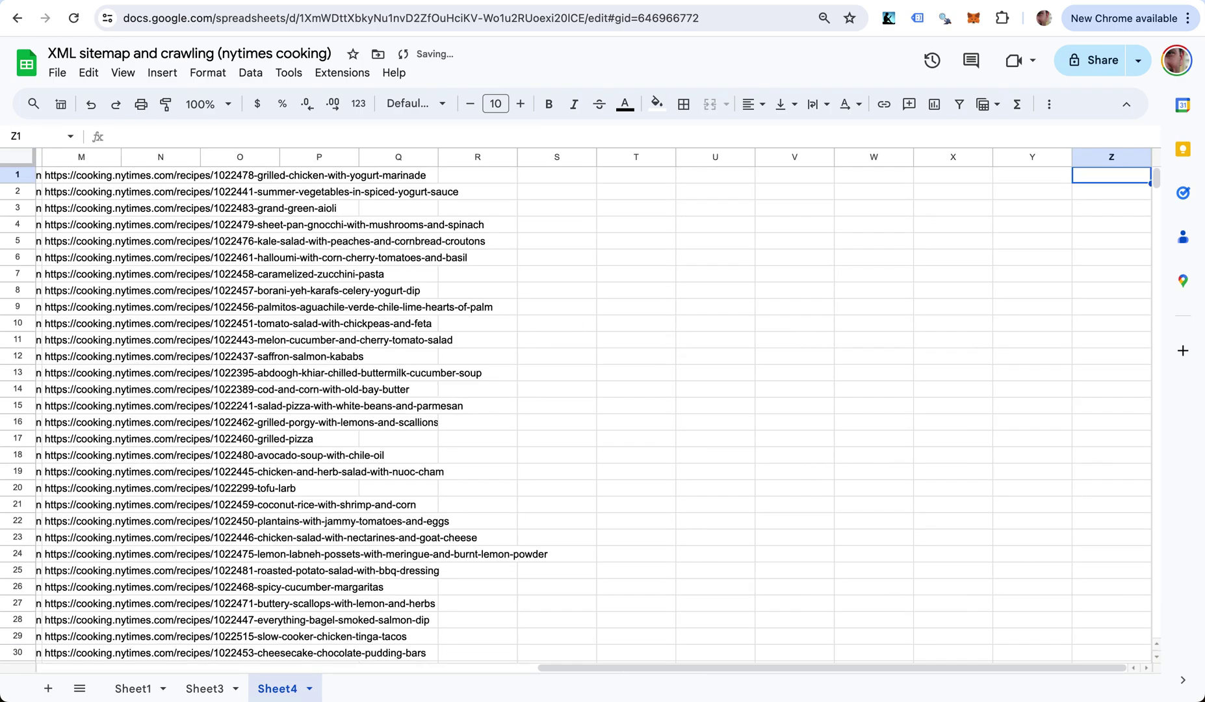
pyautogui.hotkey('ctrl', 'Left')
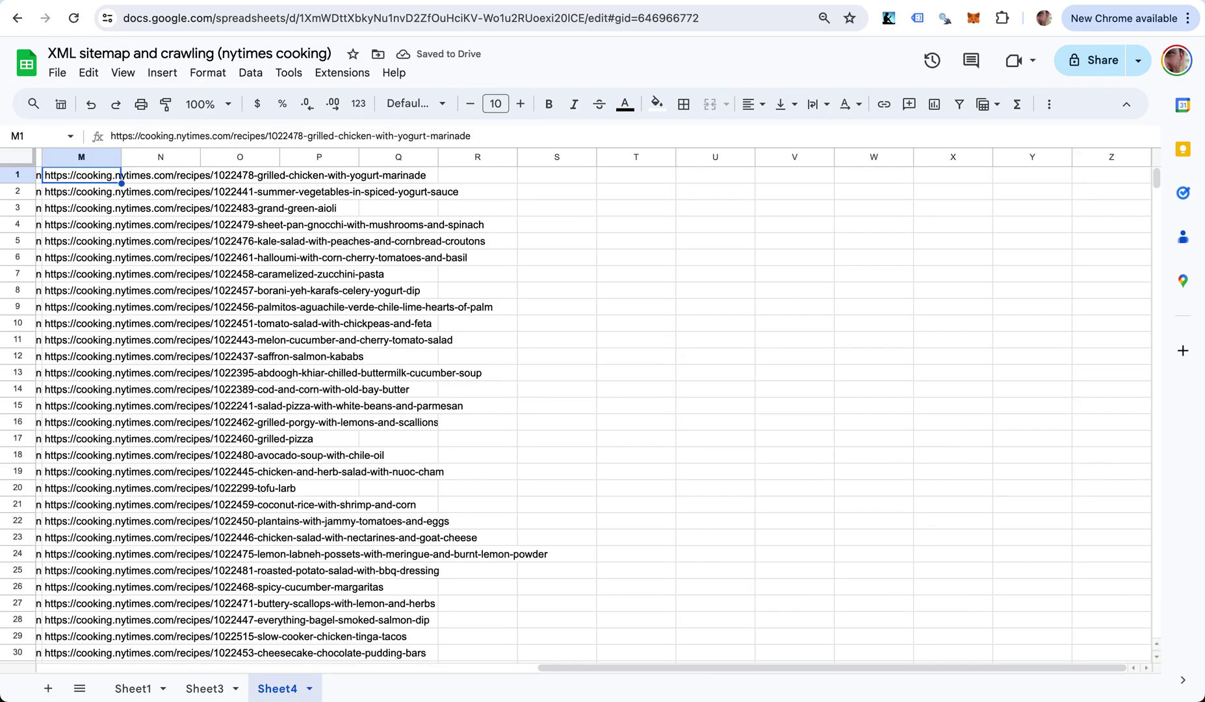
pyautogui.press('Left')
pyautogui.hotkey('ctrl', 'Down')
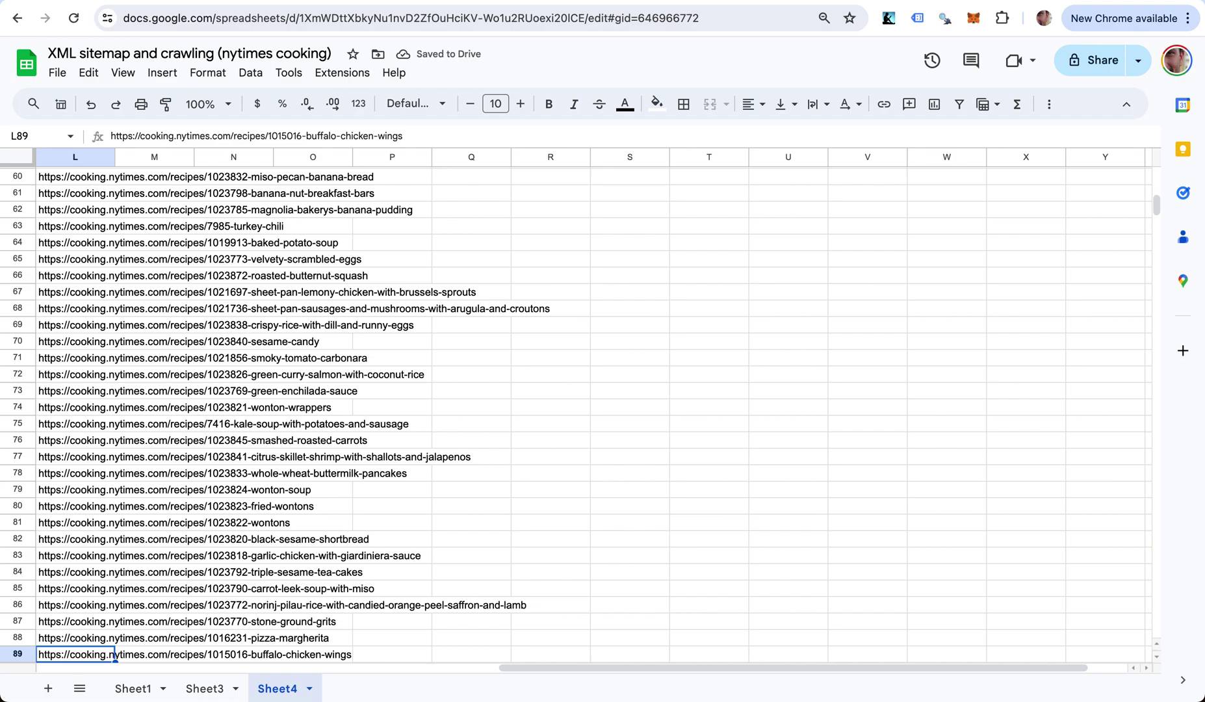
pyautogui.press('Right')
pyautogui.hotkey('ctrl', 'Up')
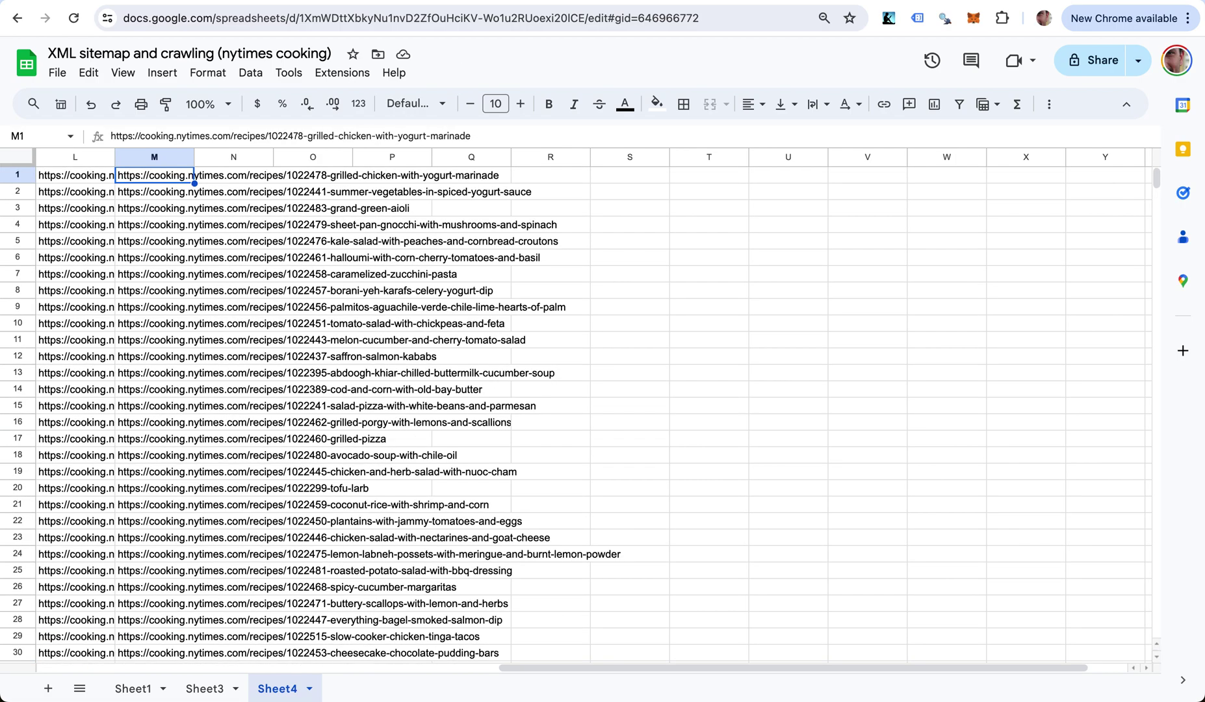
pyautogui.press('Left')
pyautogui.press('Left')
pyautogui.press('Left')
pyautogui.press('Left')
pyautogui.press('Down')
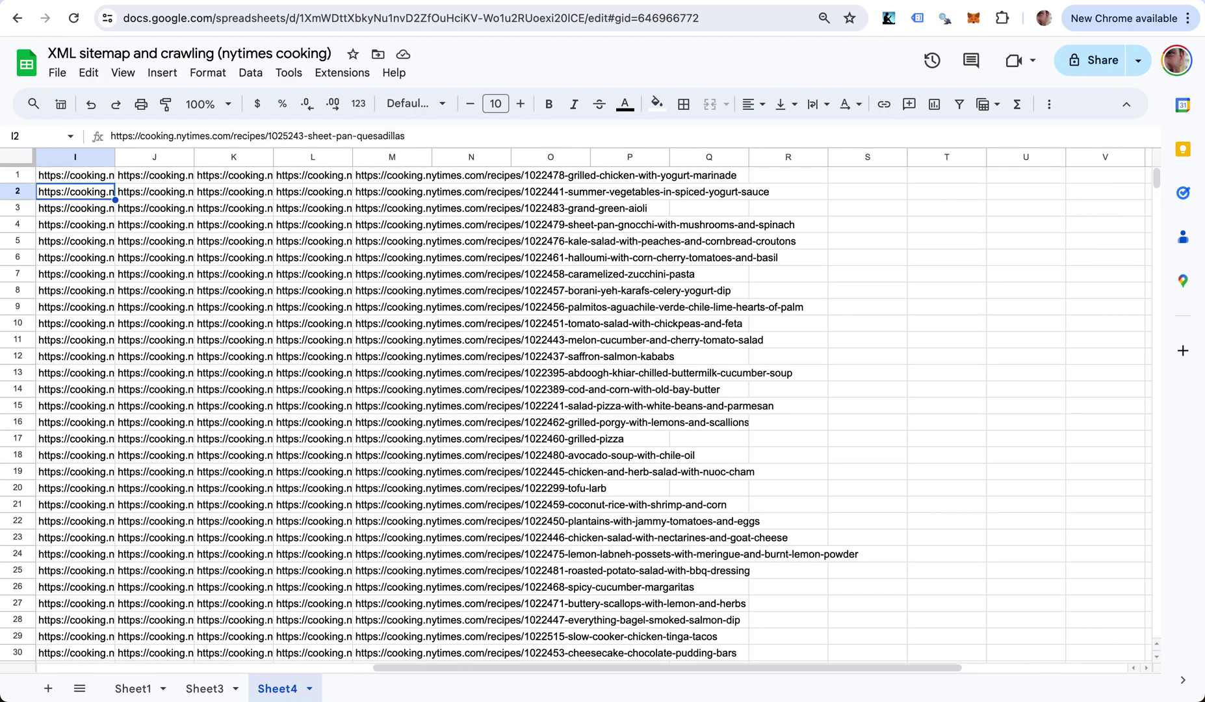
pyautogui.hotkey('ctrl', 'Down')
pyautogui.hscroll(-10, 585, 416)
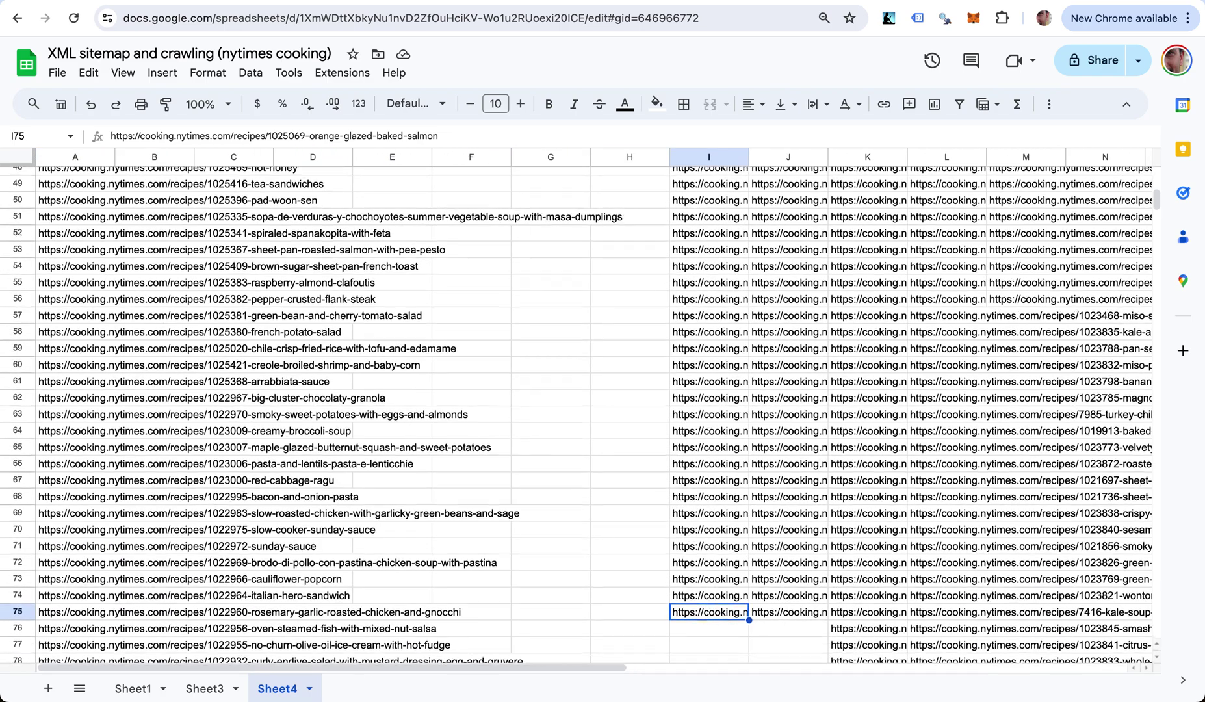
pyautogui.hotkey('ctrl', 'Left')
pyautogui.hotkey('ctrl', 'Up')
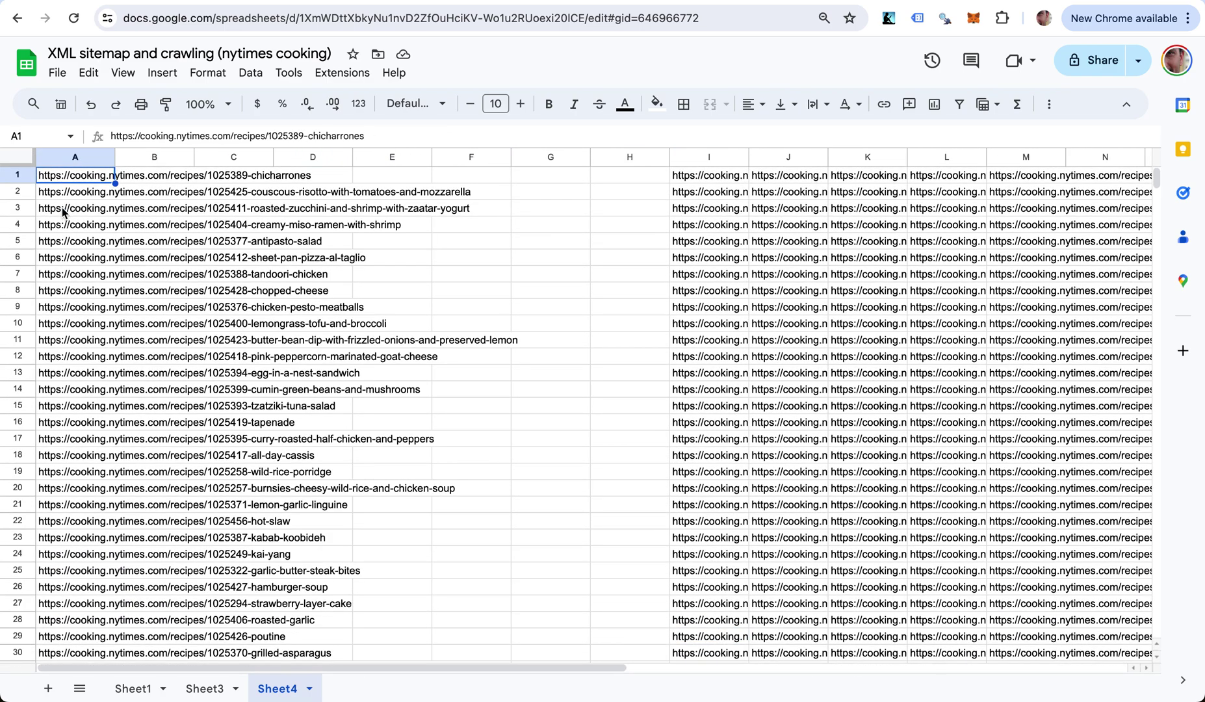
# - Copy column I's URLs, down to row 75, and append them below column A
pyautogui.click(682, 179)
pyautogui.hotkey('ctrl', 'shift', 'Down')
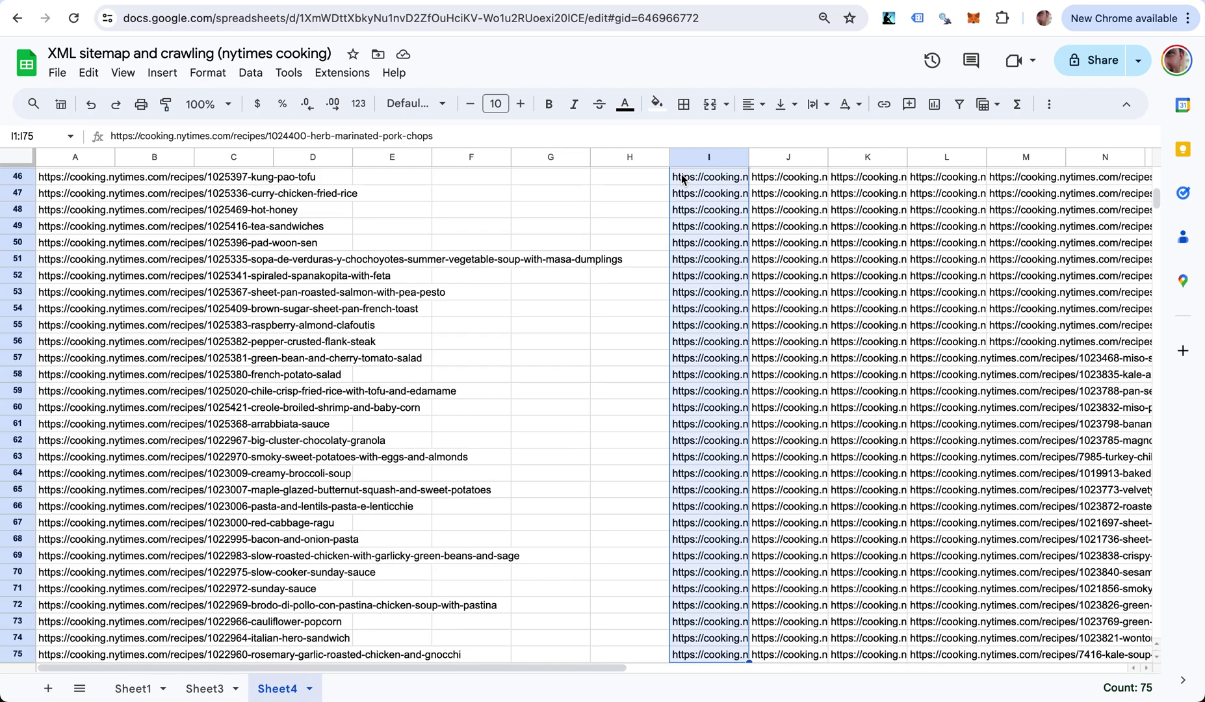
pyautogui.hotkey('ctrl', 'c')
pyautogui.hotkey('ctrl', 'Left')
pyautogui.press('Down')
pyautogui.hotkey('ctrl', 'Down')
pyautogui.press('Down')
pyautogui.hotkey('ctrl', 'v')
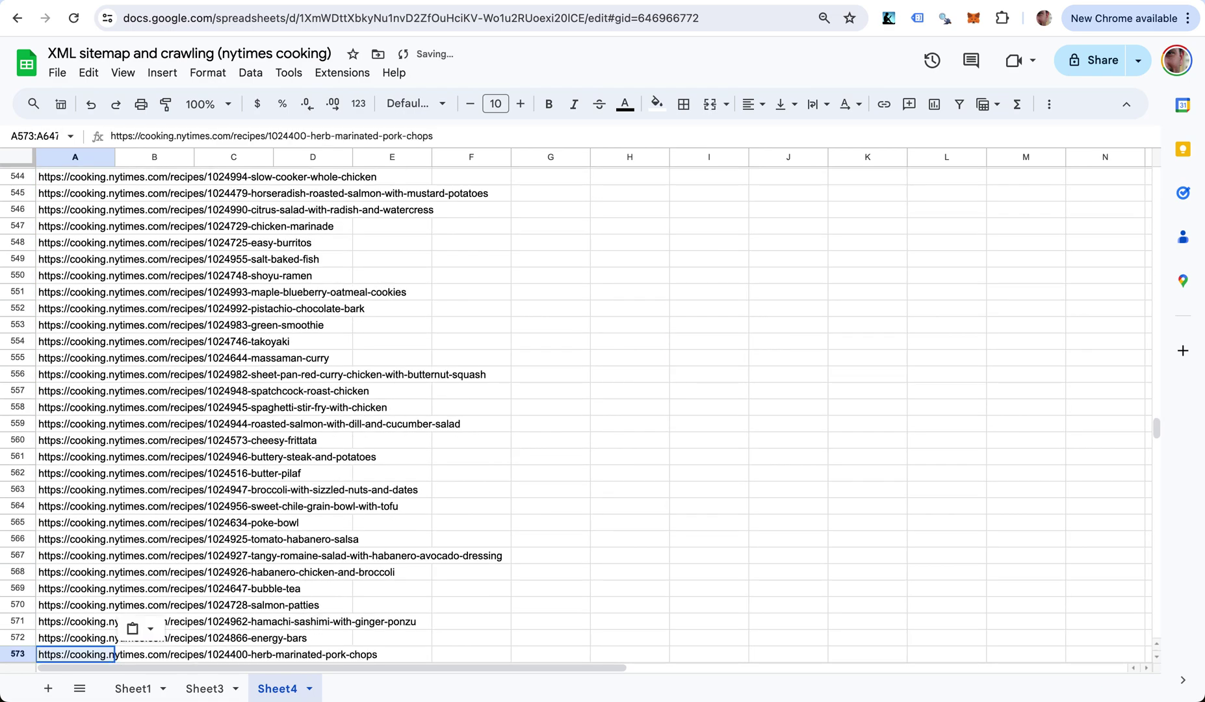
# - Cut column J's URLs and paste them into column A starting at A648
pyautogui.hotkey('ctrl', 'Up')
pyautogui.hotkey('ctrl', 'Right')
pyautogui.hotkey('ctrl', 'shift', 'Down')
pyautogui.hotkey('ctrl', 'x')
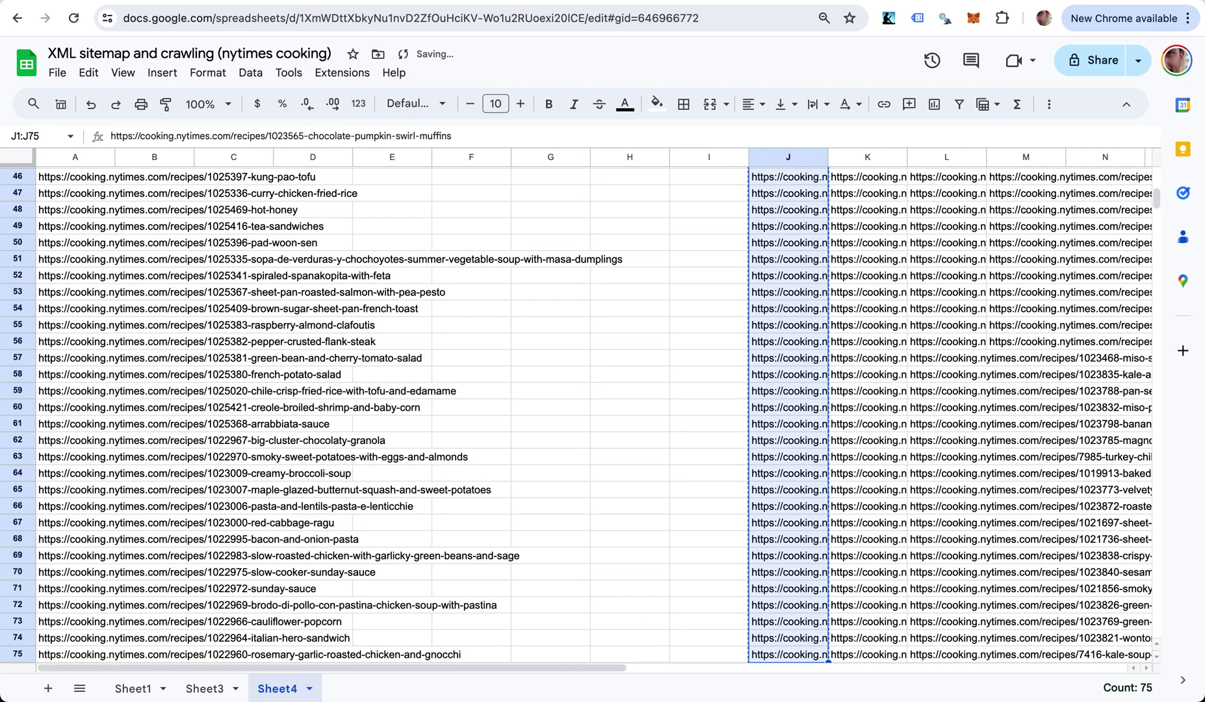
pyautogui.hotkey('ctrl', 'Left')
pyautogui.press('Down')
pyautogui.hotkey('ctrl', 'Down')
pyautogui.press('Down')
pyautogui.hotkey('ctrl', 'v')
# - Clear the leftover data in K1:Z95 and confirm column A ends at row 722
pyautogui.hotkey('ctrl', 'Up')
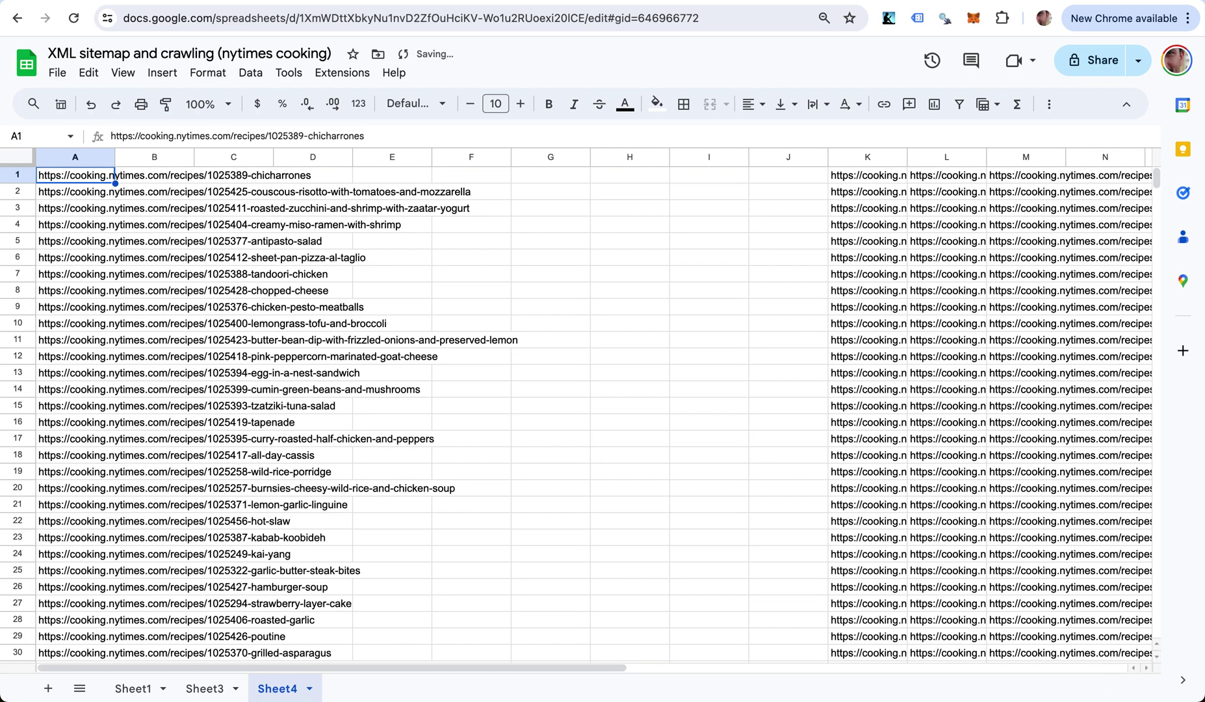
pyautogui.hotkey('ctrl', 'Right')
pyautogui.hotkey('ctrl', 'shift', 'Right')
pyautogui.hotkey('ctrl', 'shift', 'Down')
pyautogui.hotkey('ctrl', 'shift', 'Right')
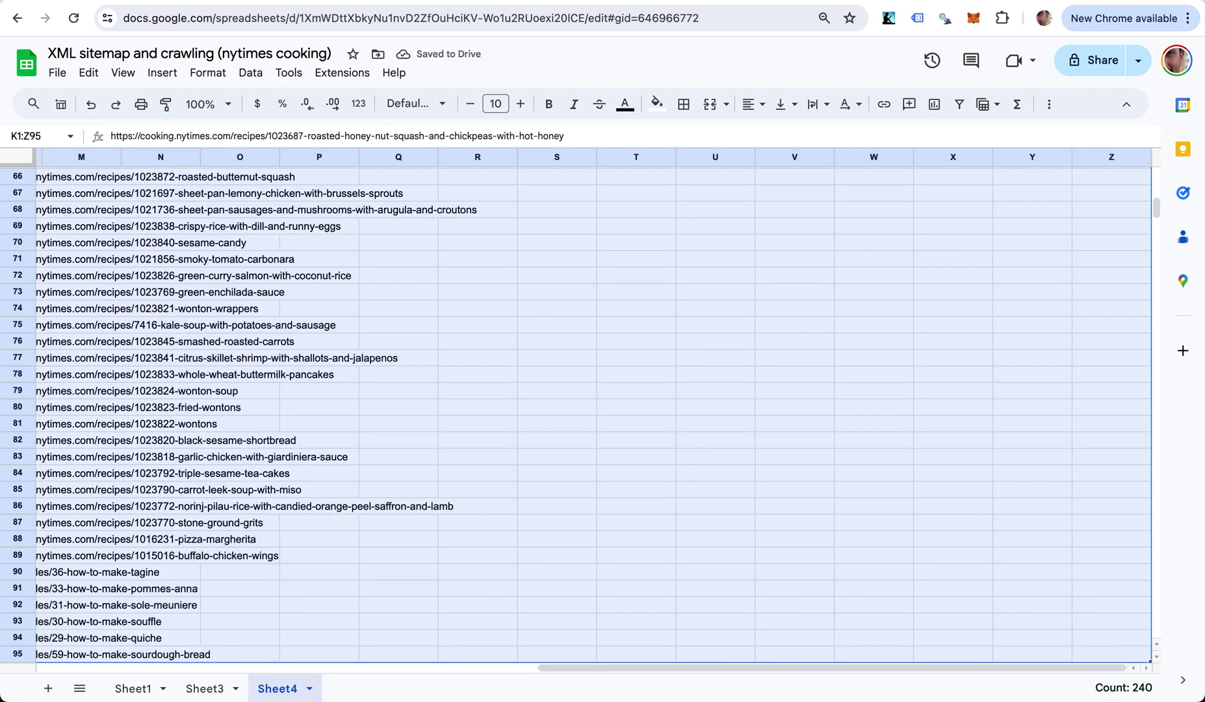
pyautogui.press('Delete')
pyautogui.hotkey('ctrl', 'Left')
pyautogui.hotkey('ctrl', 'Down')
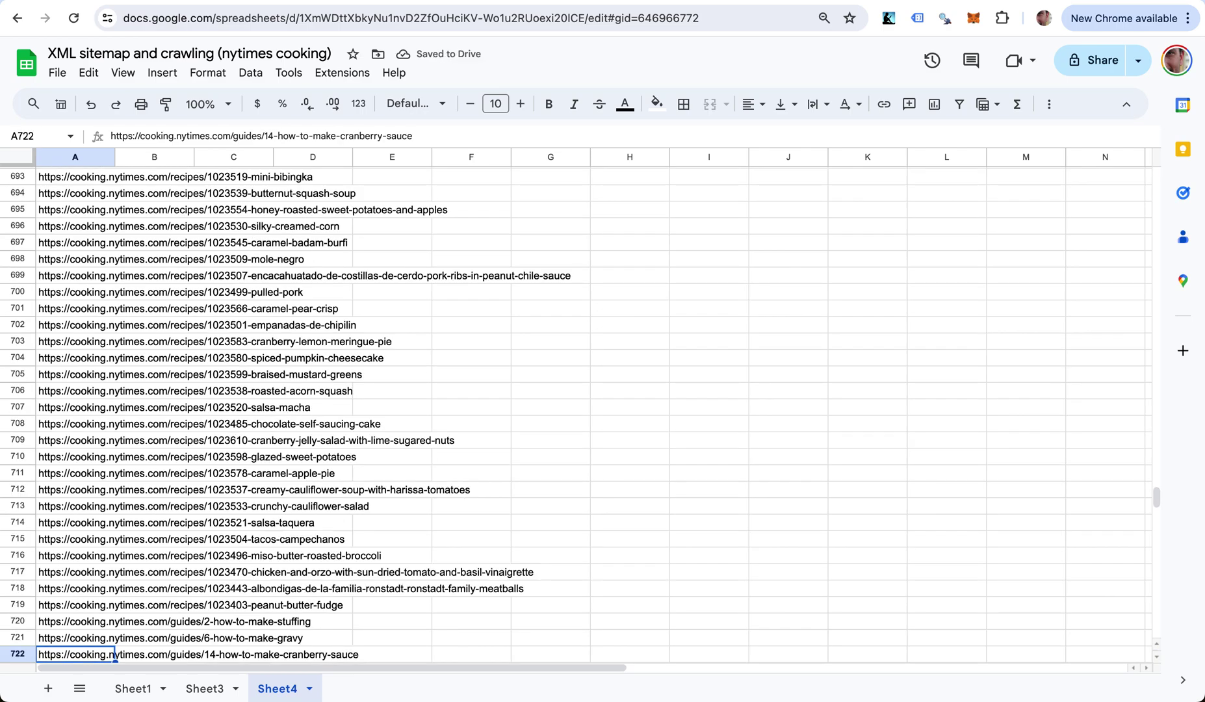
# - Insert a blank row above row 1 and enter the header 'url' in A1
pyautogui.hotkey('ctrl', 'Up')
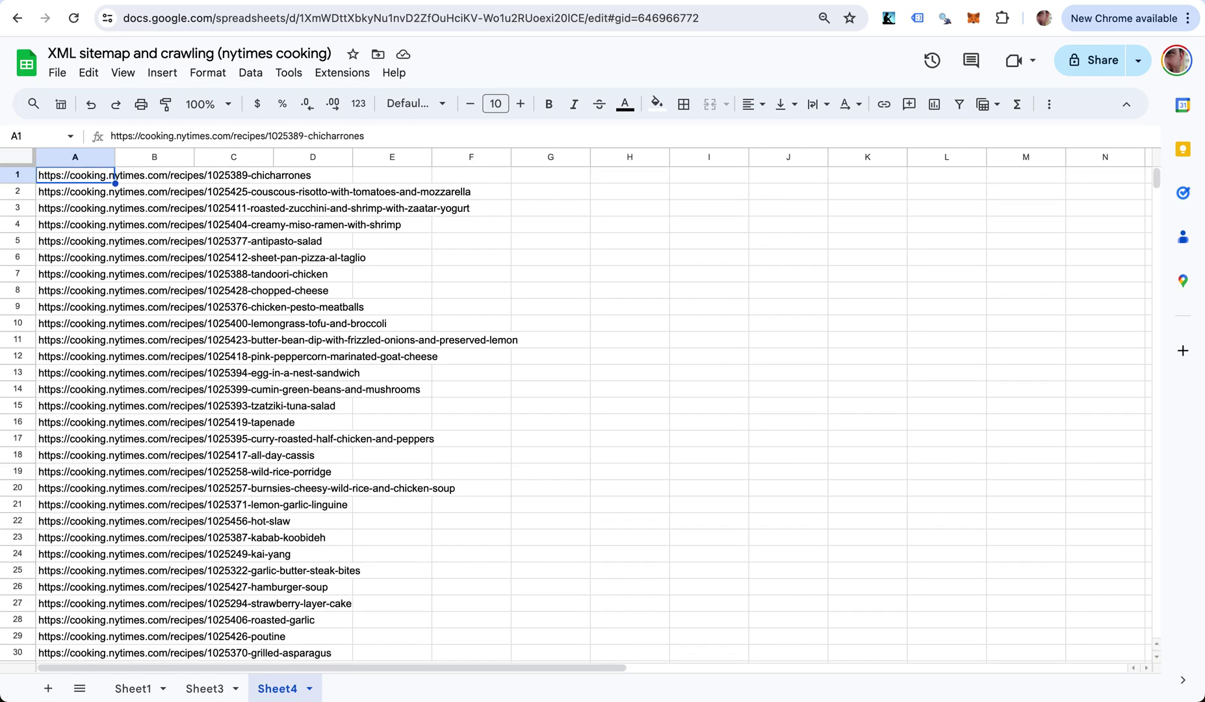
pyautogui.click(16, 179)
pyautogui.rightClick(17, 179)
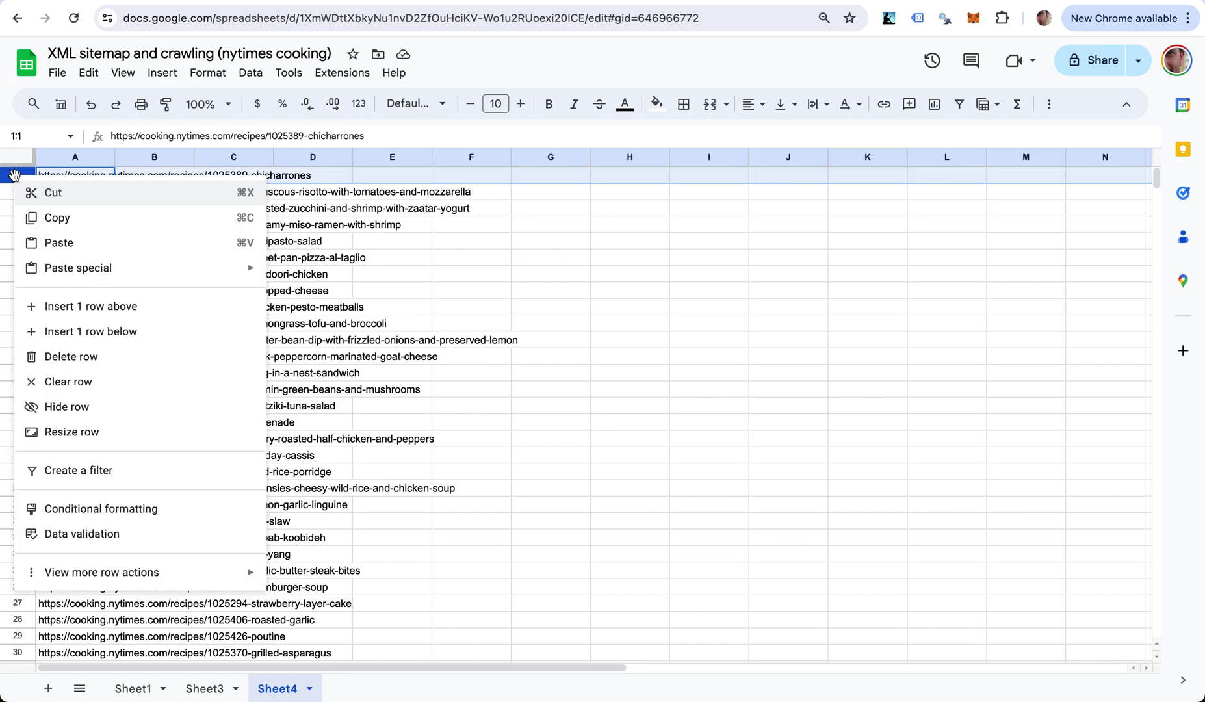
pyautogui.click(85, 306)
pyautogui.click(75, 174)
pyautogui.write('url')
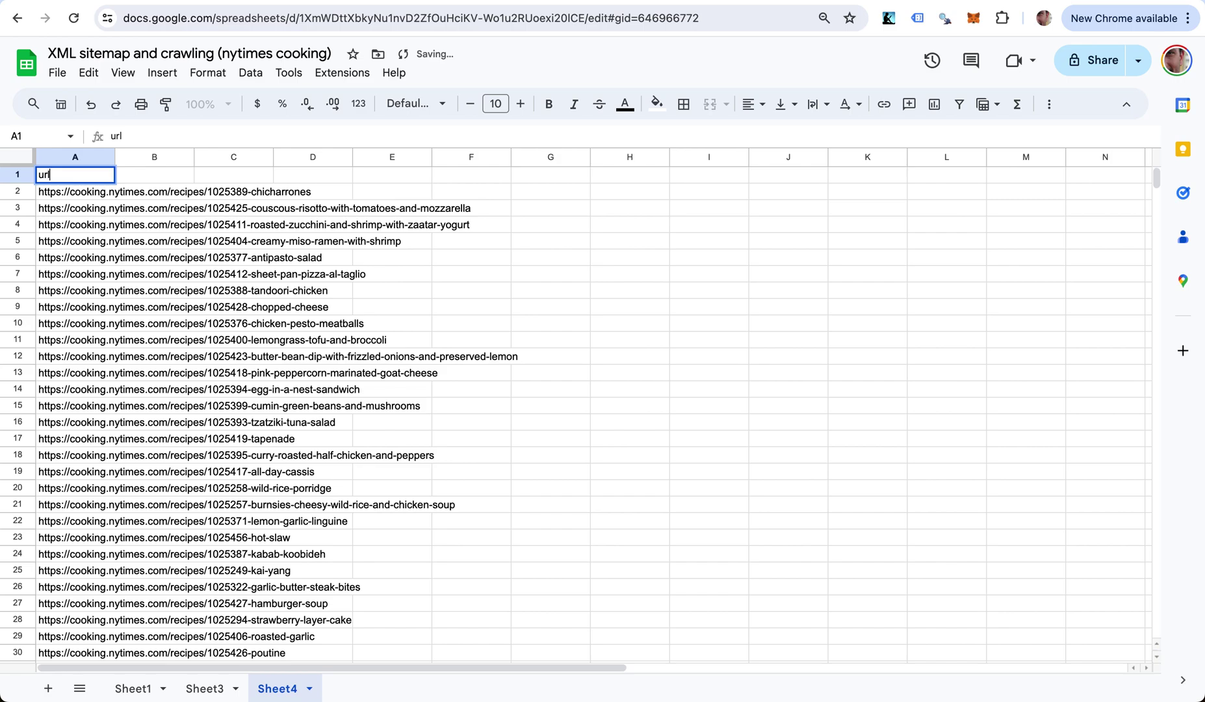
pyautogui.press('Return')
# - Create a filter on A1:A723 and open the url column's filter options
pyautogui.press('Up')
pyautogui.hotkey('ctrl', 'shift', 'Down')
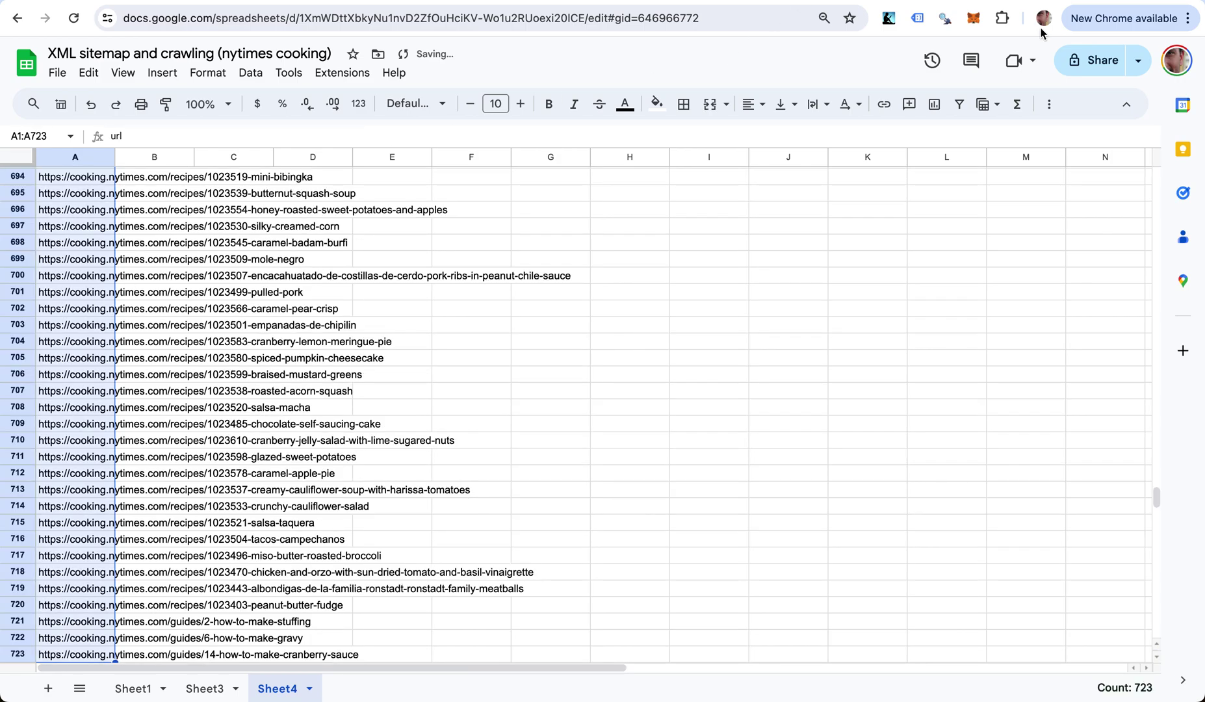
pyautogui.click(960, 105)
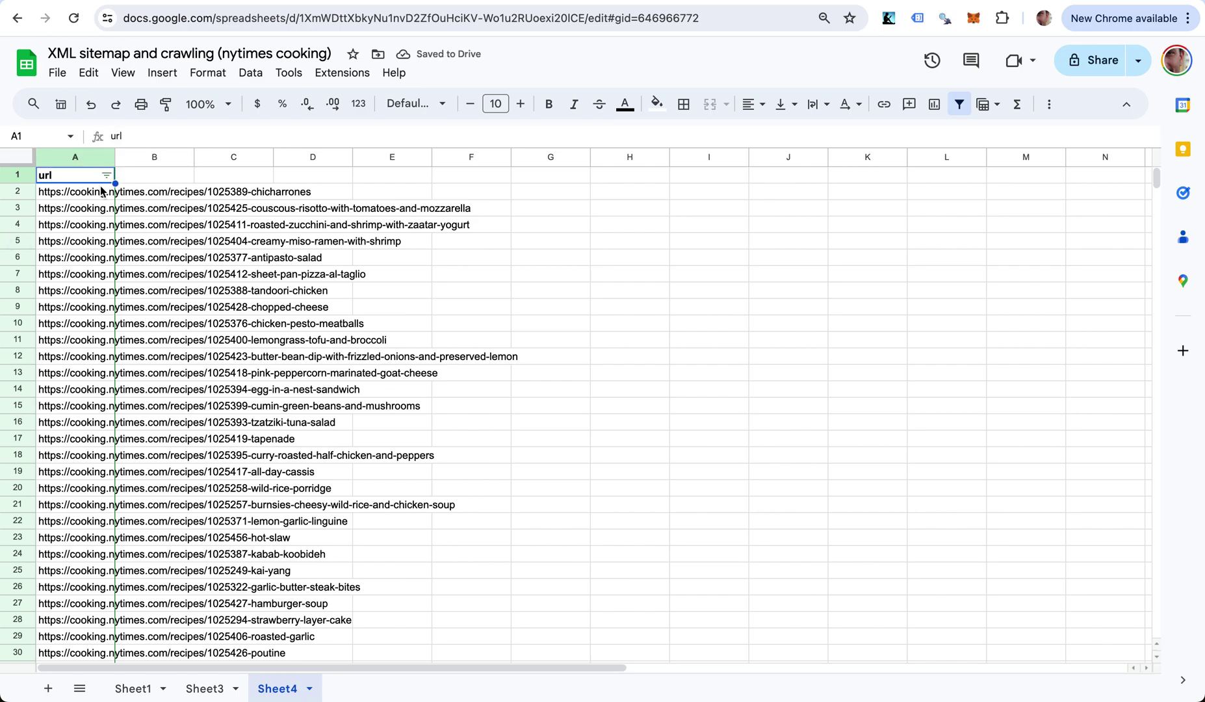
pyautogui.click(106, 175)
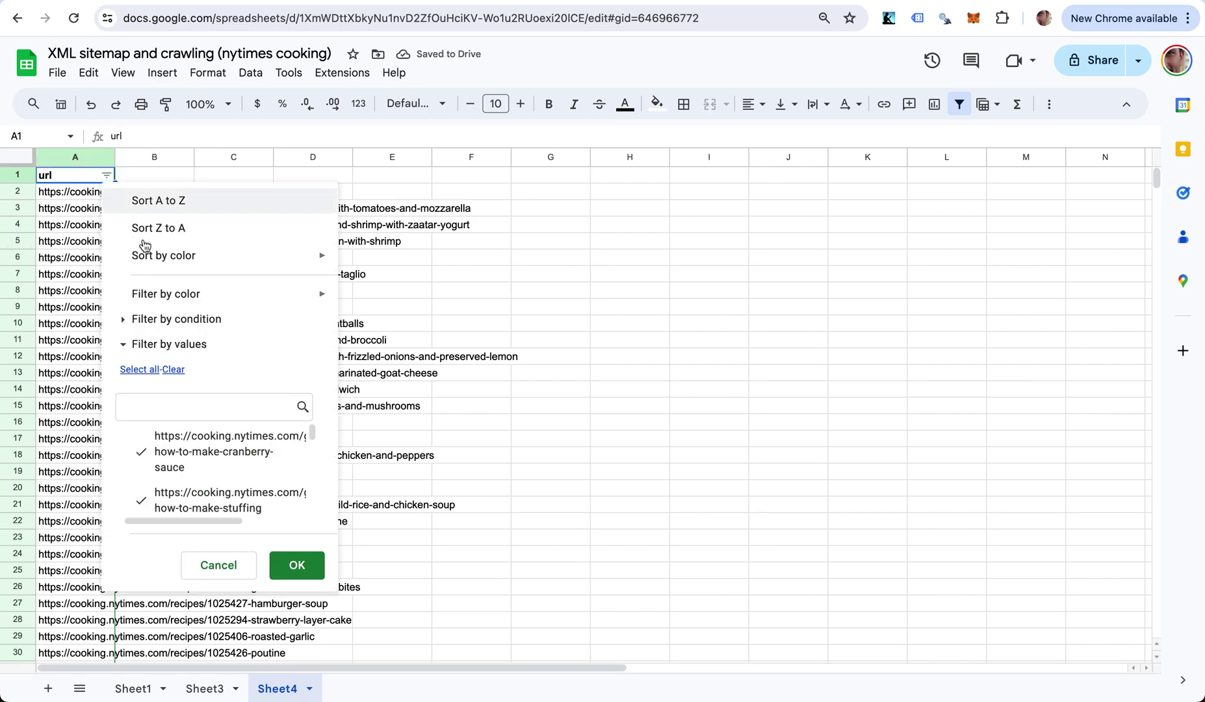
# - Filter the url column to rows whose text contains 'chicken'
pyautogui.click(171, 318)
pyautogui.click(168, 351)
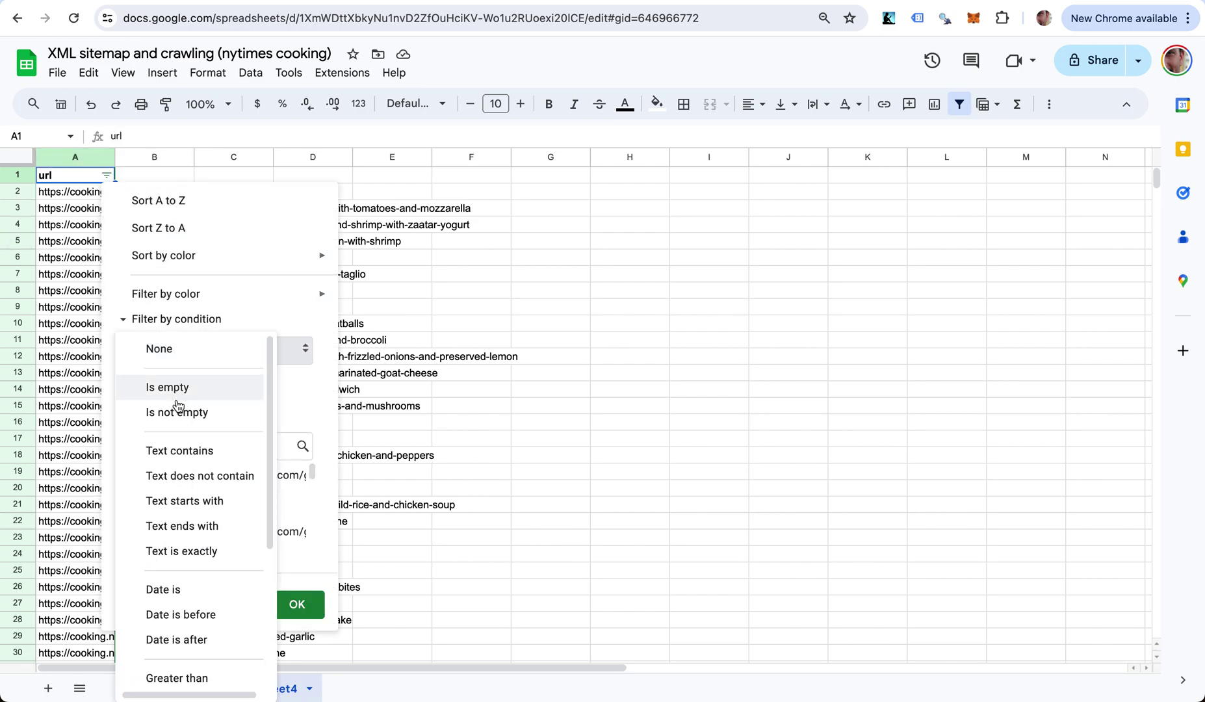
pyautogui.click(182, 451)
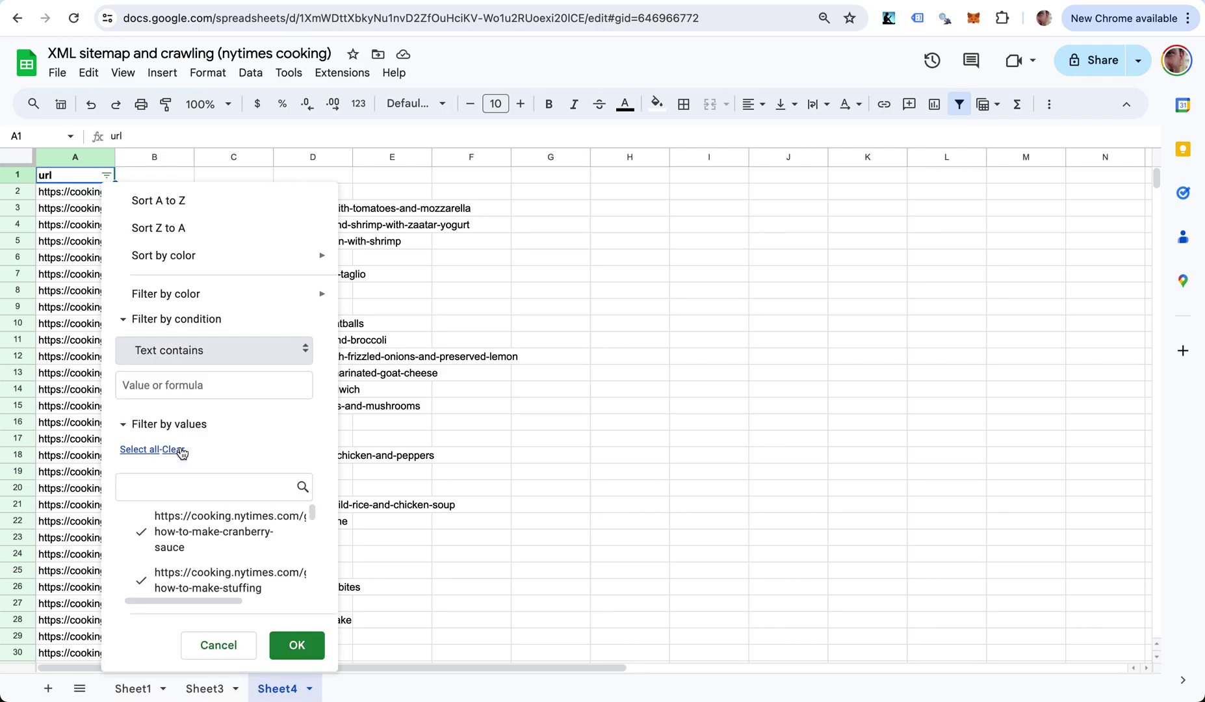
pyautogui.click(161, 390)
pyautogui.write('chicken')
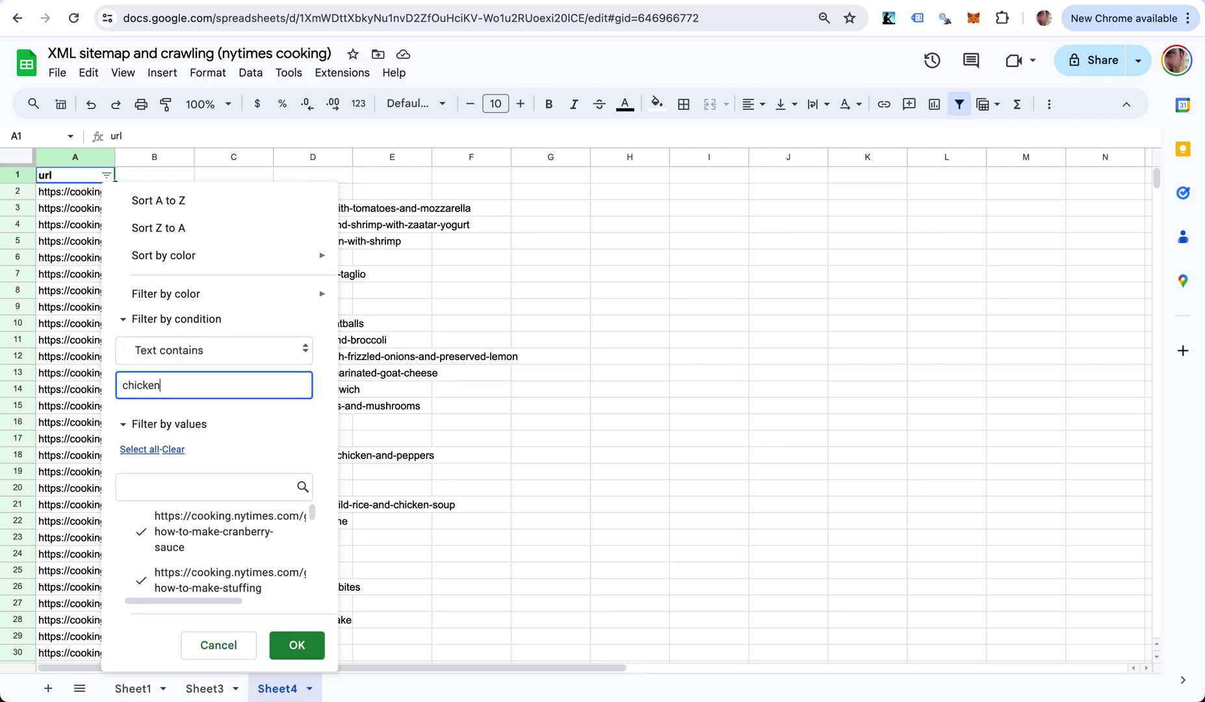
pyautogui.click(297, 645)
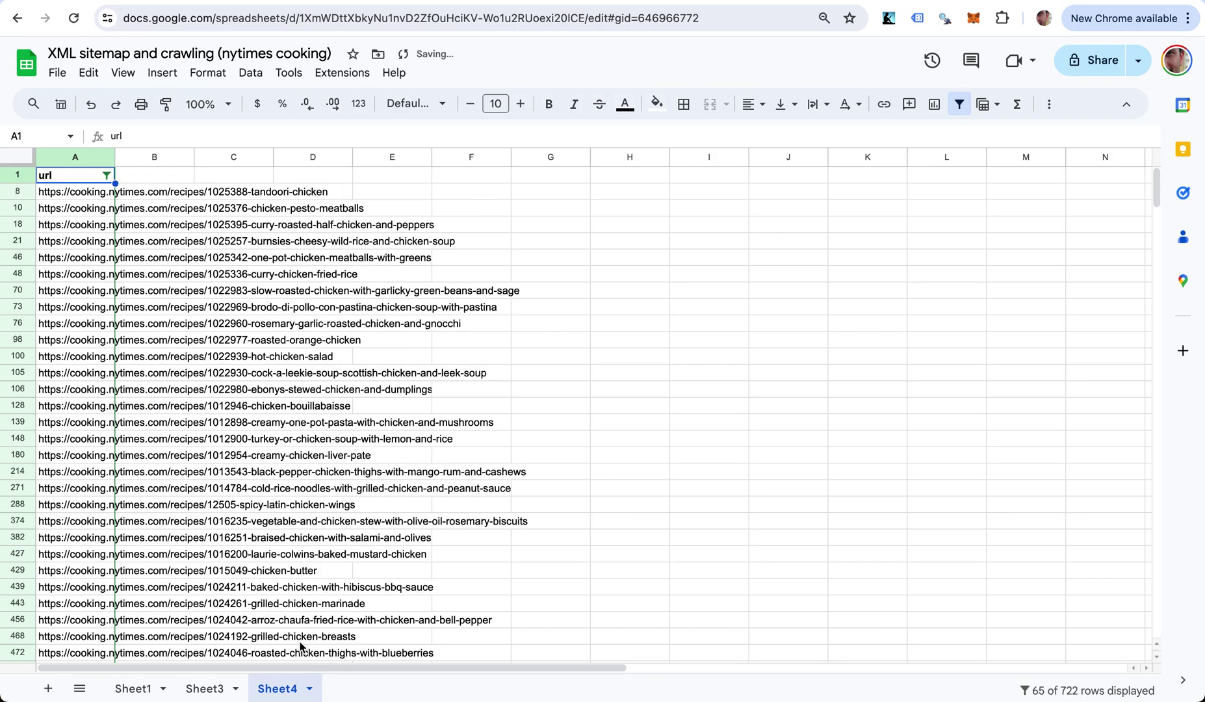
# - Test-number the filtered rows in column B by entering 1 and 2 and filling the series down
pyautogui.press('Right')
pyautogui.hotkey('ctrl', 'Down')
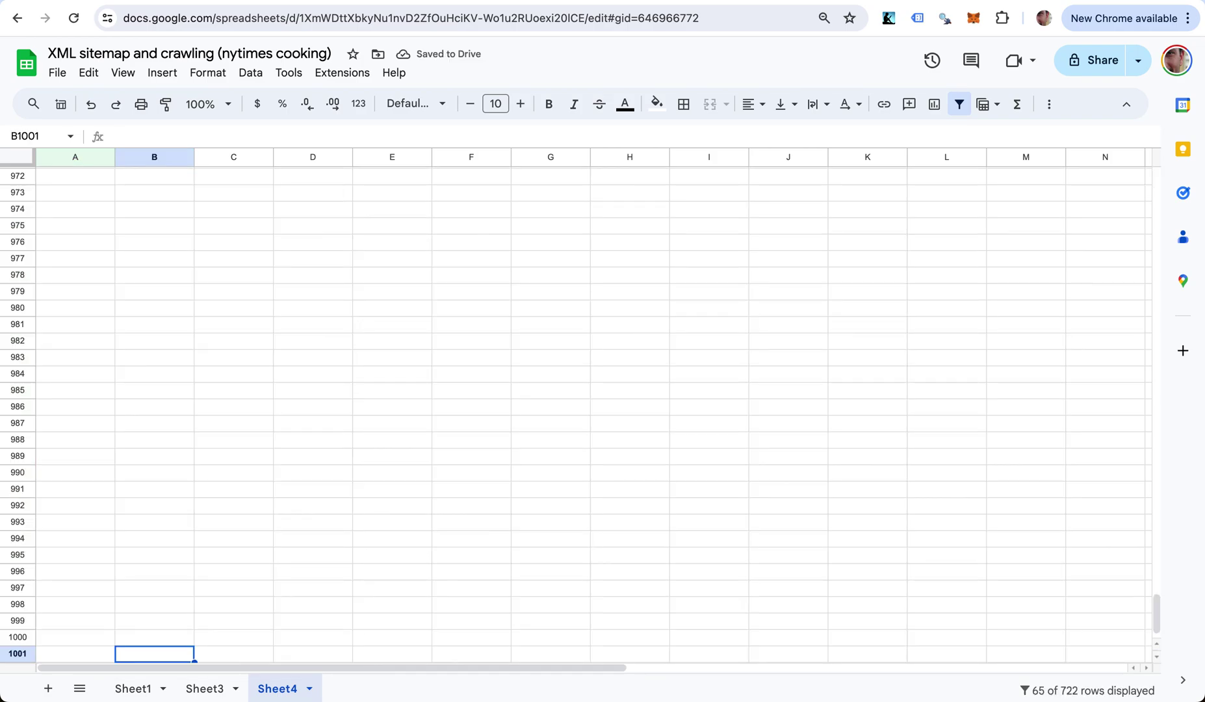
pyautogui.hotkey('ctrl', 'Up')
pyautogui.press('Left')
pyautogui.hotkey('ctrl', 'Down')
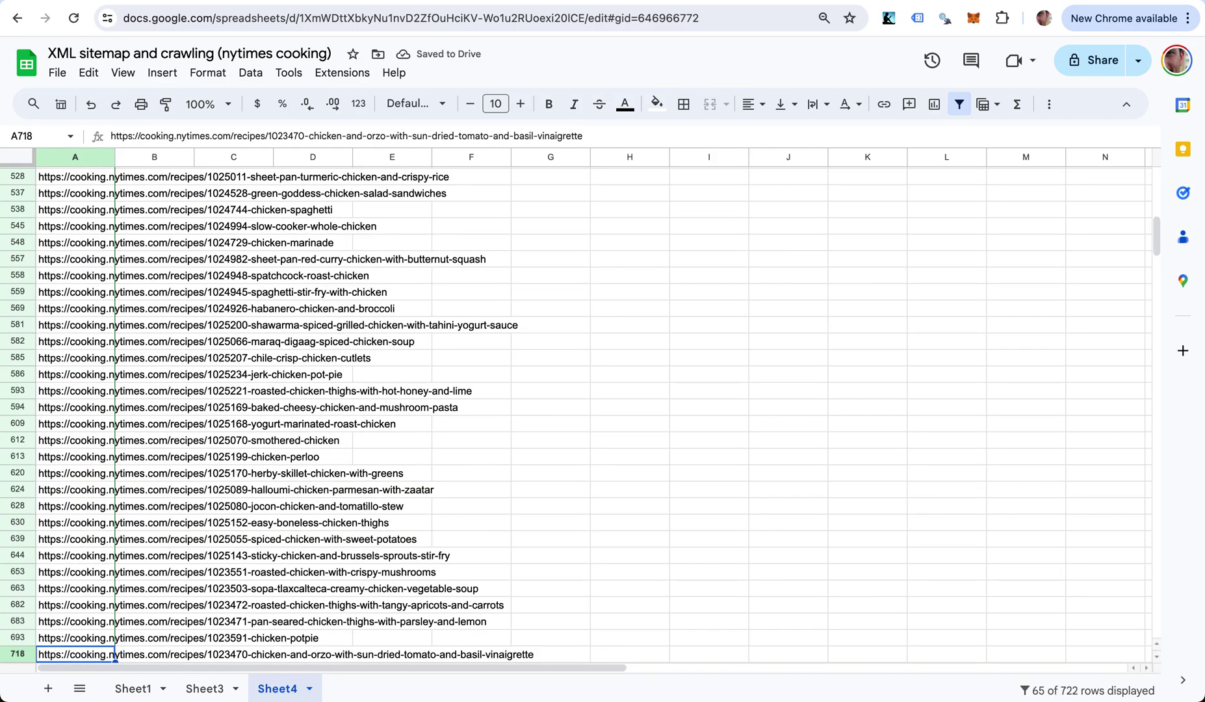
pyautogui.press('Right')
pyautogui.hotkey('ctrl', 'Up')
pyautogui.press('Down')
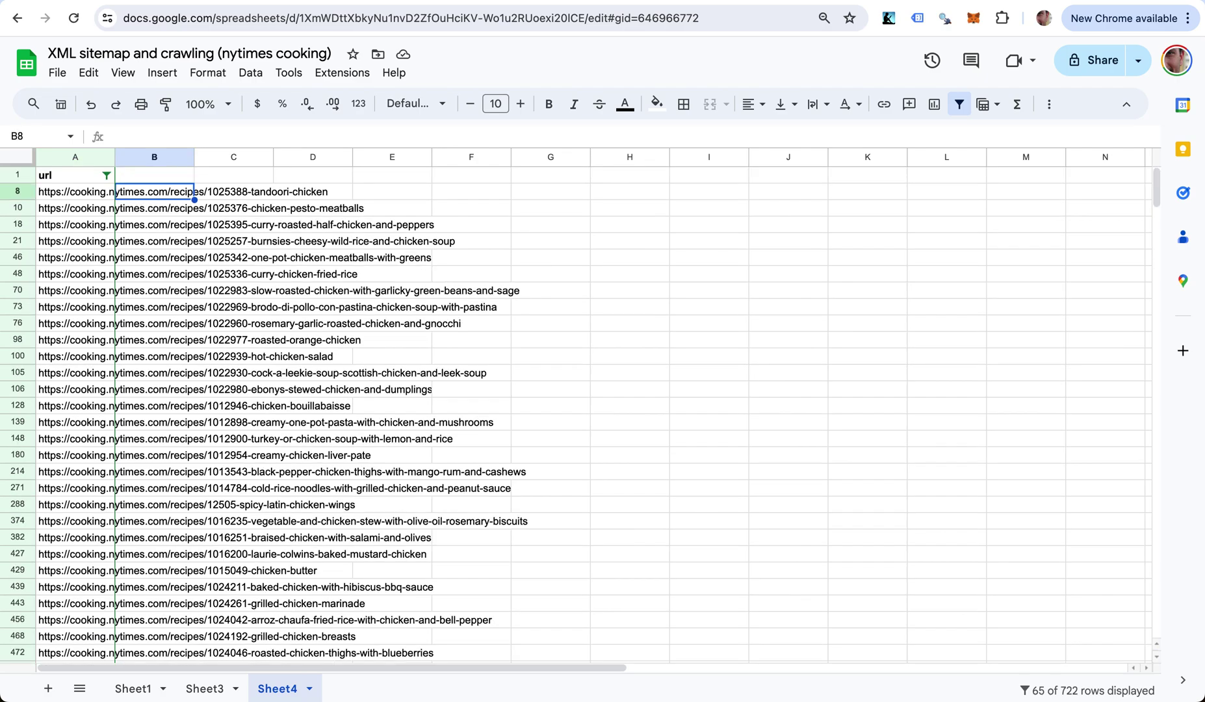
pyautogui.write('1')
pyautogui.press('Return')
pyautogui.write('2')
pyautogui.press('Up')
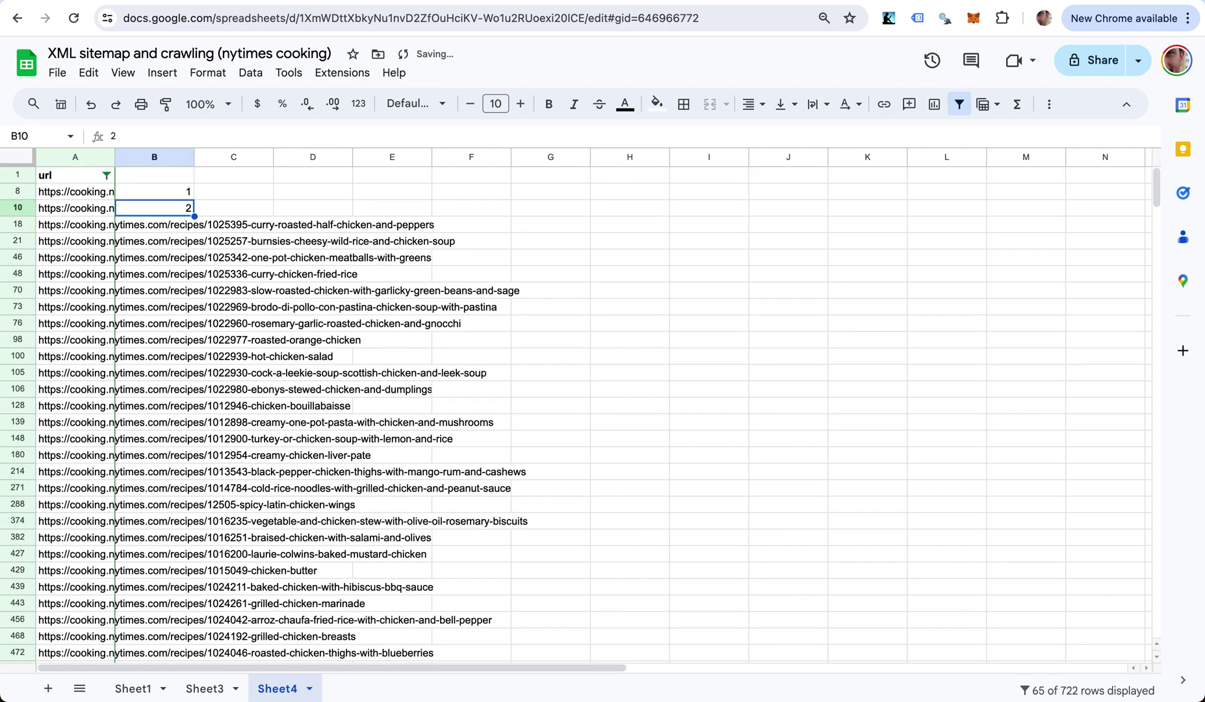
pyautogui.hotkey('shift', 'Down')
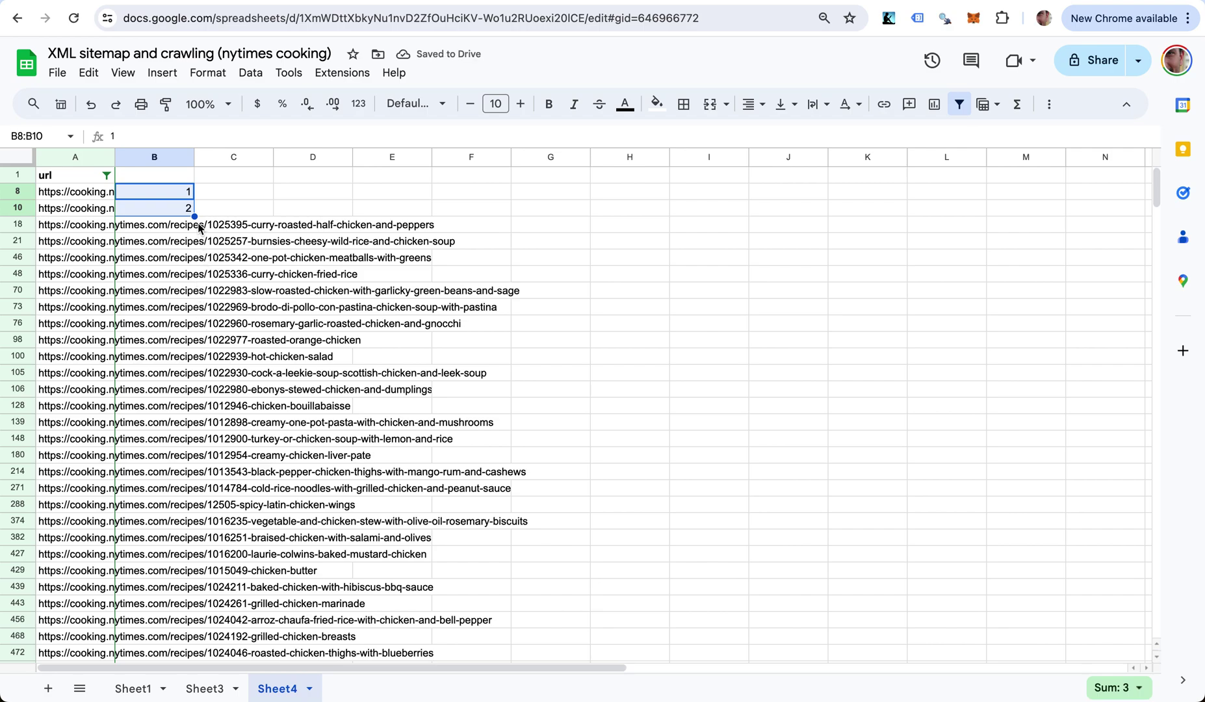
pyautogui.doubleClick(194, 216)
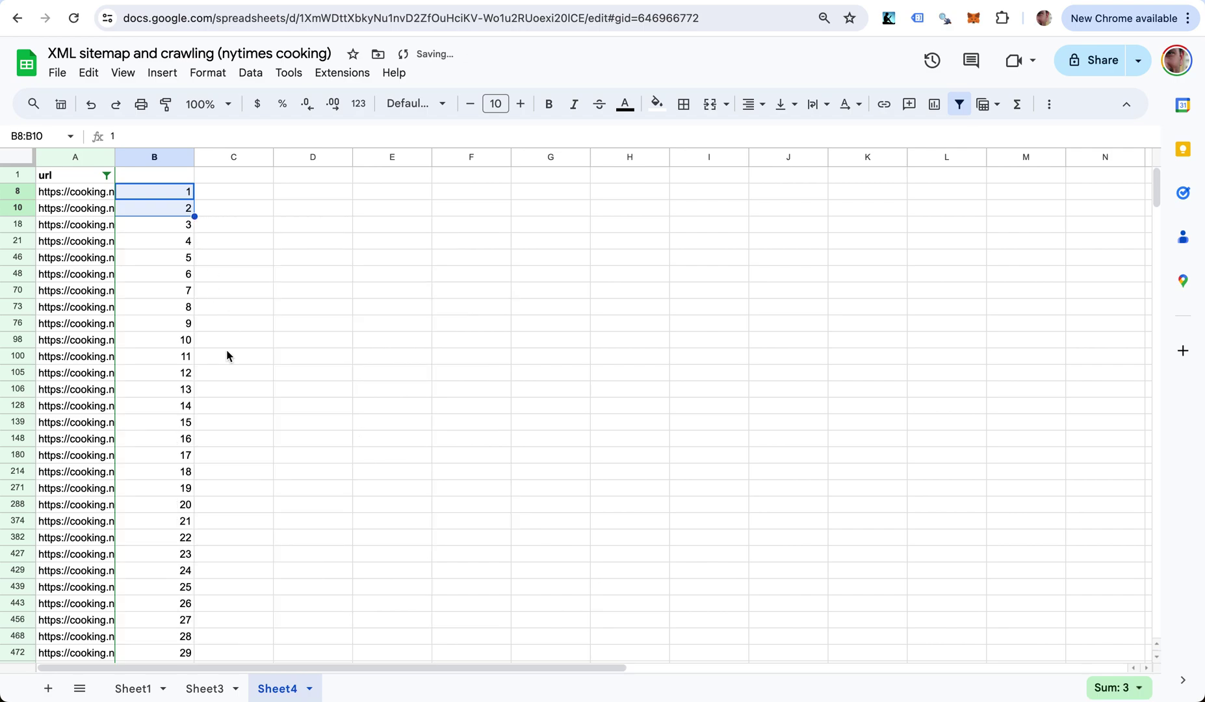
# - Clear the test numbers from column B and autofit column A to the full URLs
pyautogui.scroll(-3, 227, 355)
pyautogui.click(166, 367)
pyautogui.press('super+Down')
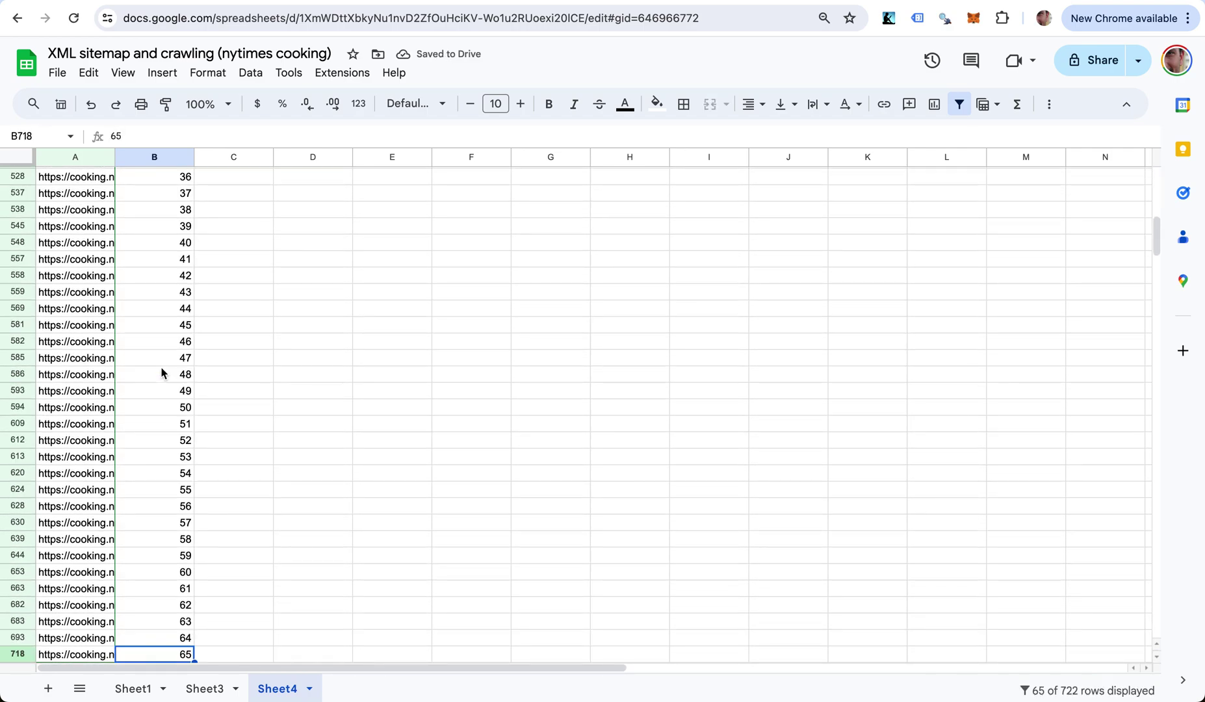
pyautogui.press('shift+super+Up')
pyautogui.press('Delete')
pyautogui.press('Up')
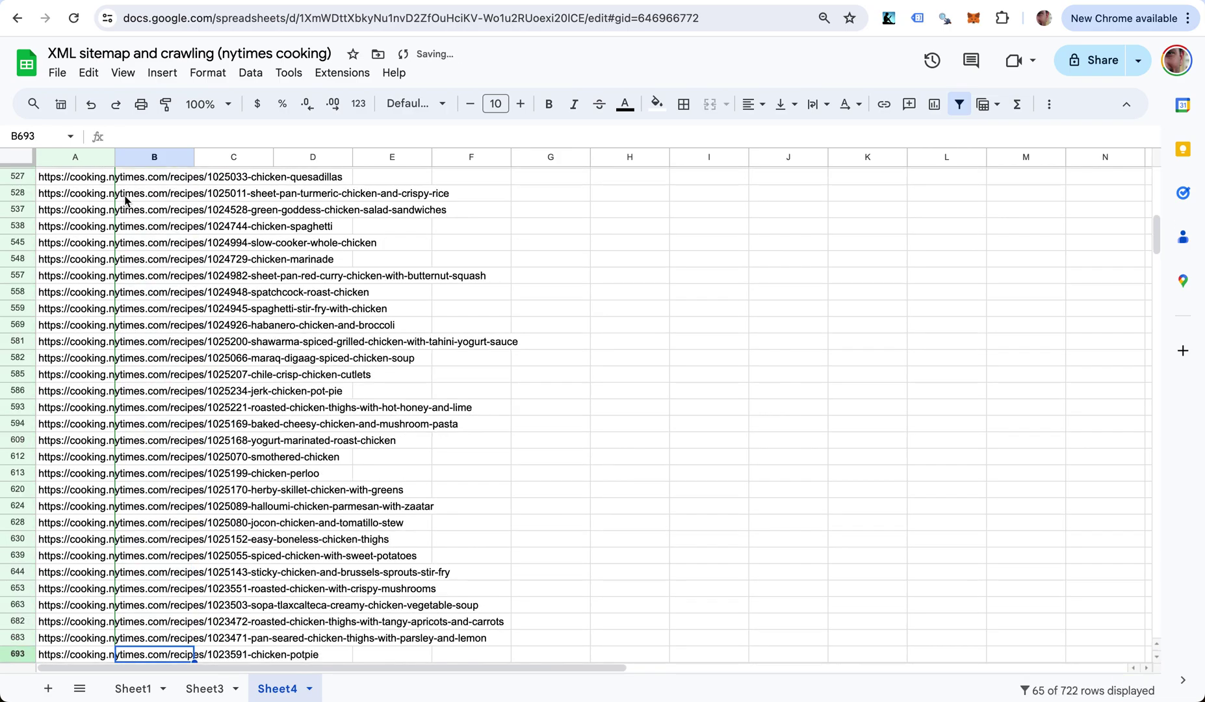
pyautogui.doubleClick(115, 156)
pyautogui.scroll(10, 361, 312)
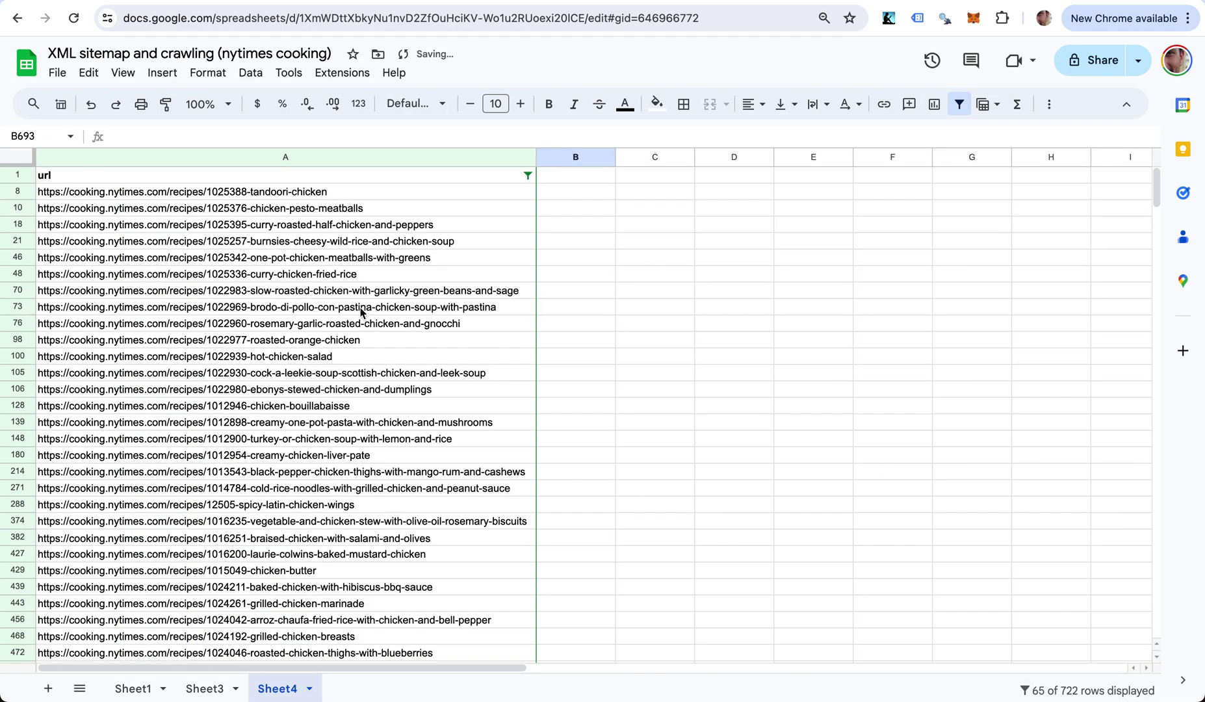
# - Head column B 'title' and enter =ADV_SCRAPE_TITLE(A8) in B8
pyautogui.press('super+Up')
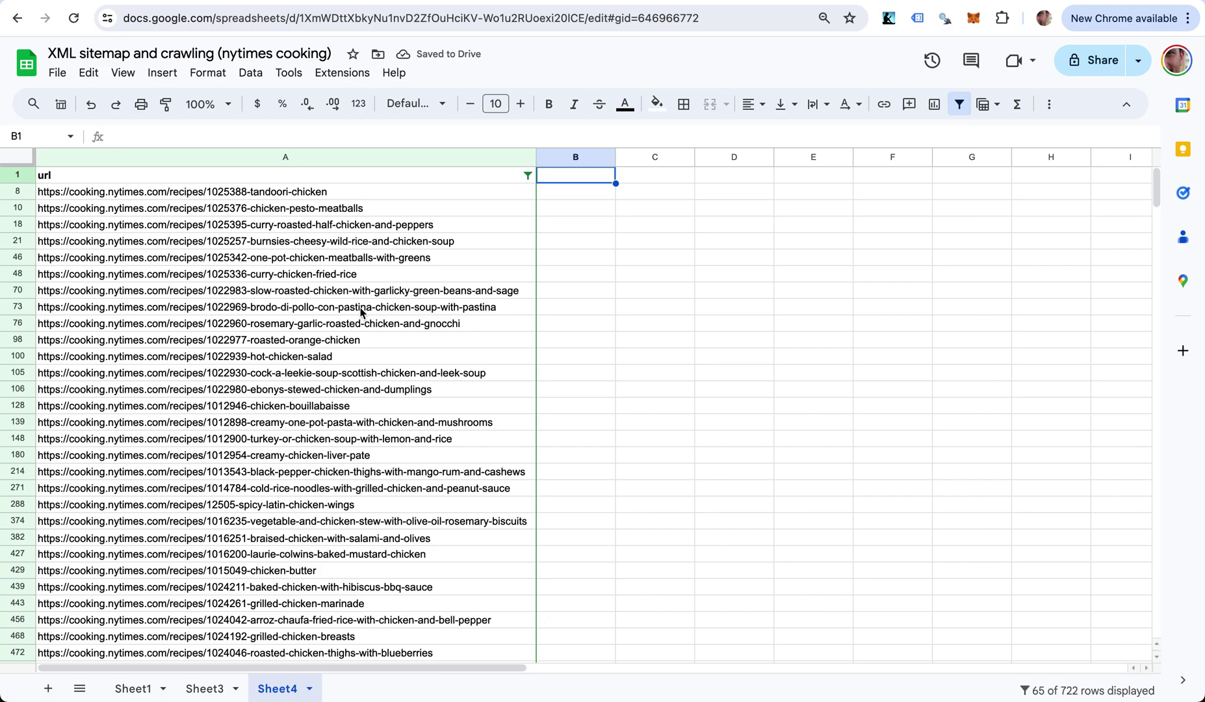
pyautogui.write('title')
pyautogui.press('Return')
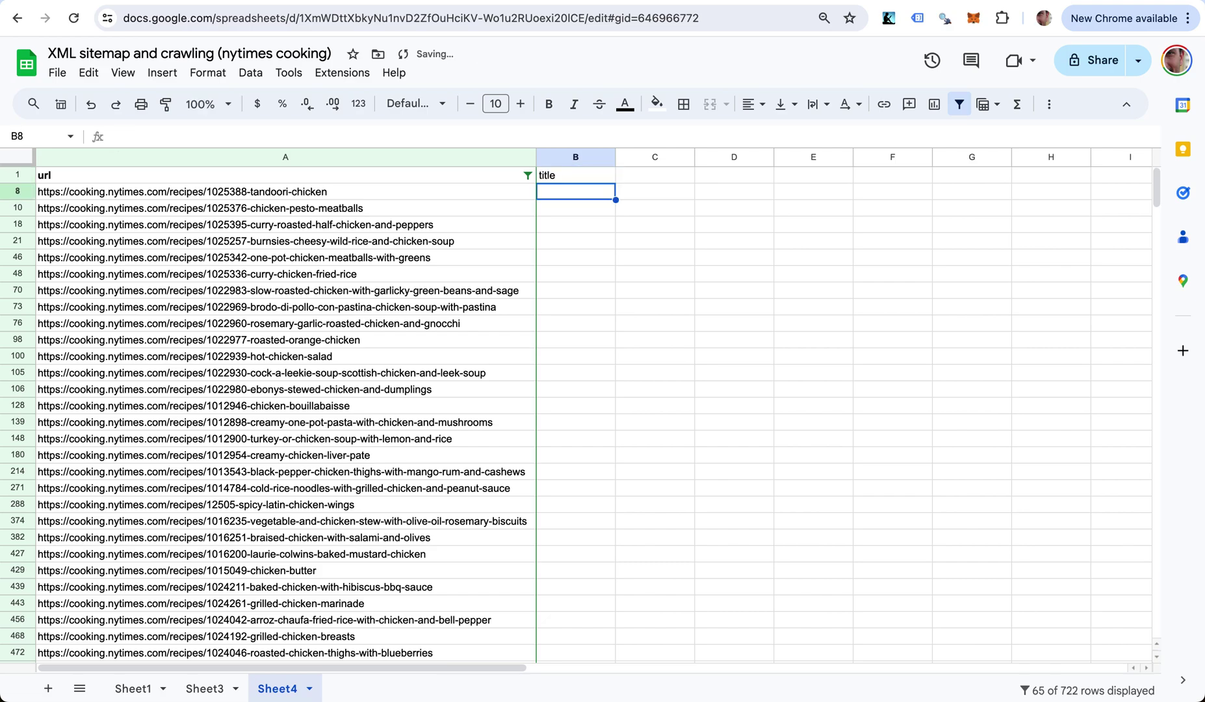
pyautogui.write('=ad')
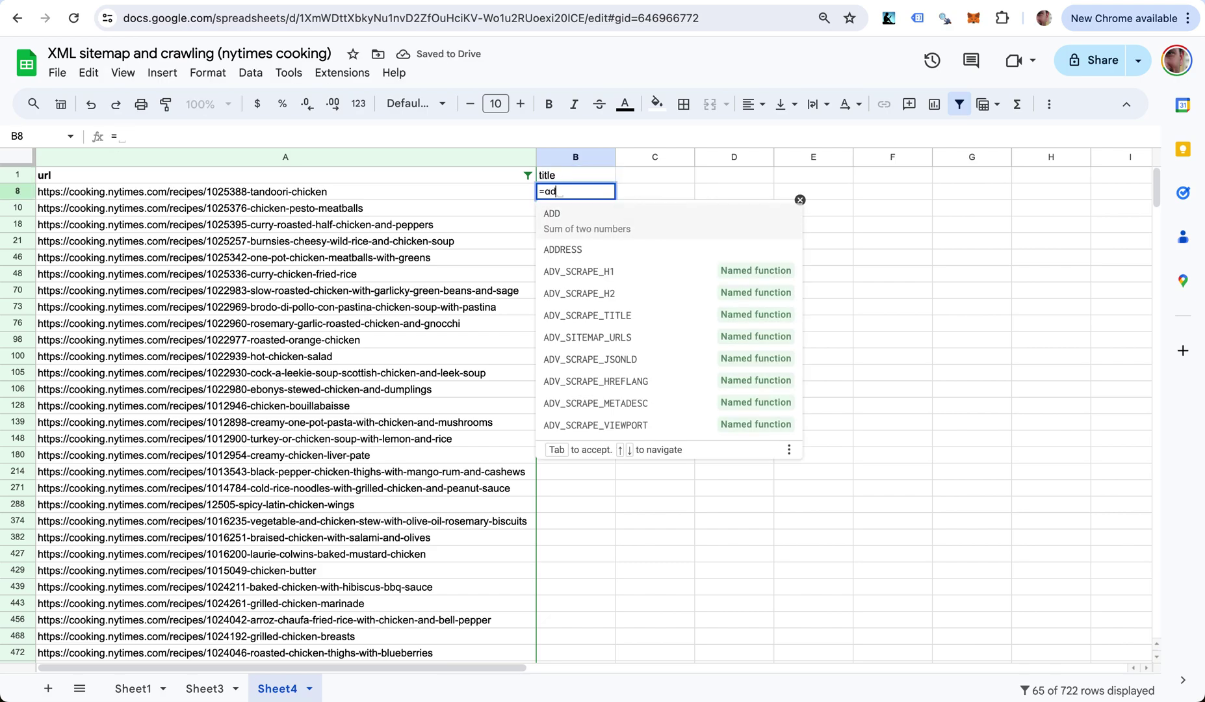
pyautogui.write('v_scra')
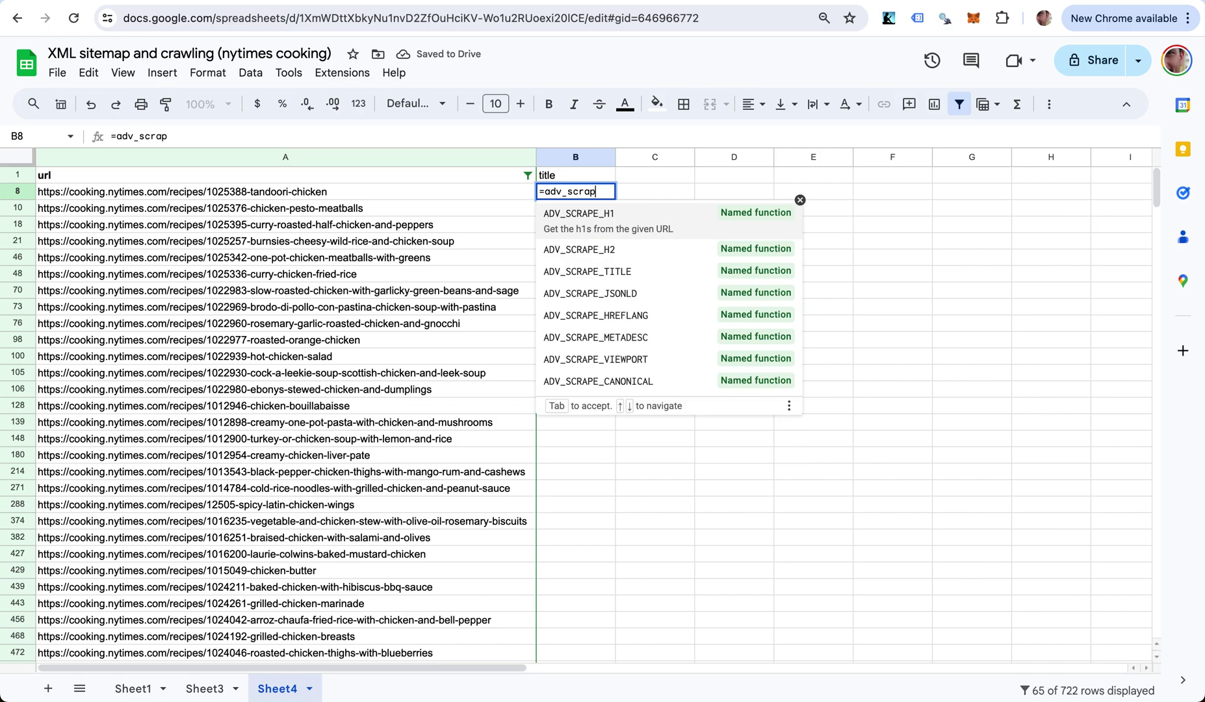
pyautogui.write('p')
pyautogui.press('Down')
pyautogui.press('Down')
pyautogui.press('Tab')
pyautogui.write('A8')
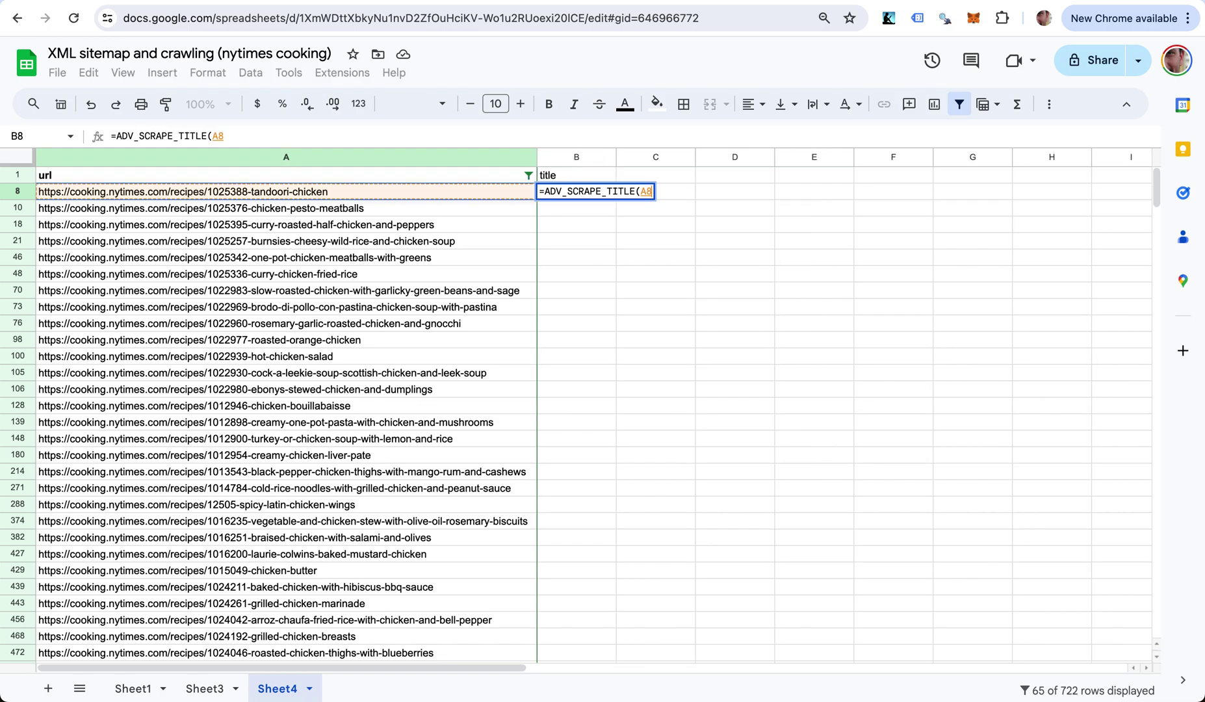
pyautogui.write(')')
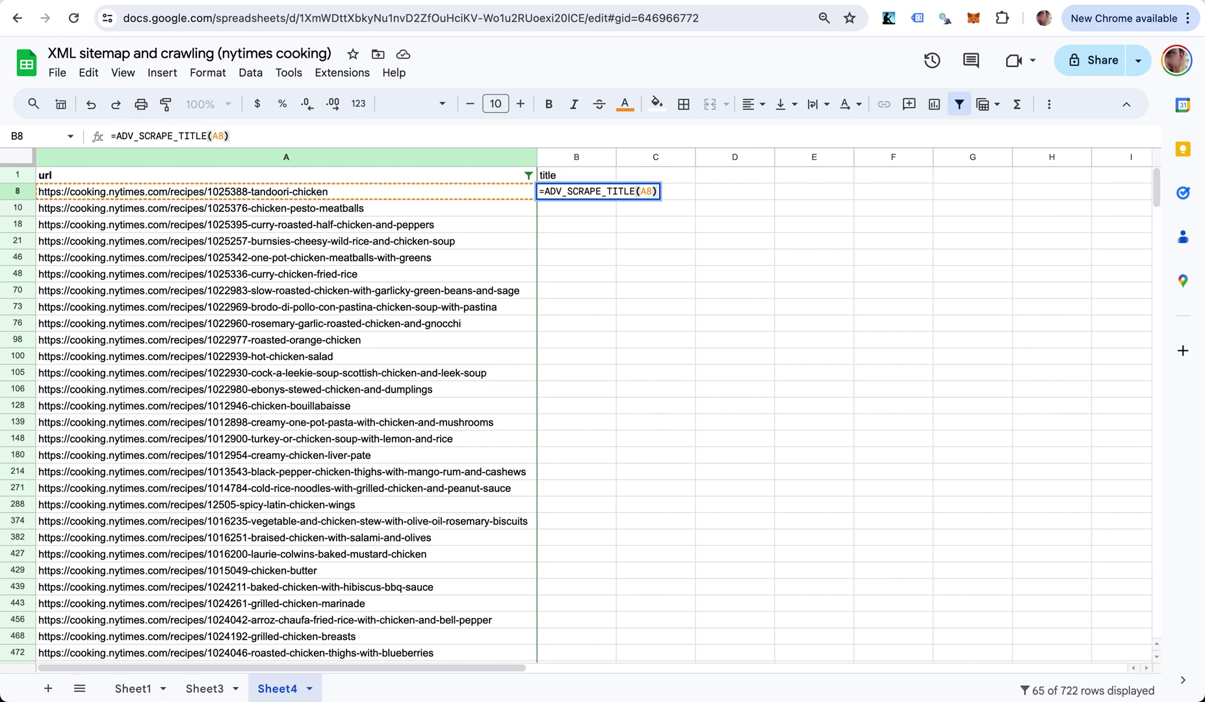
pyautogui.press('Return')
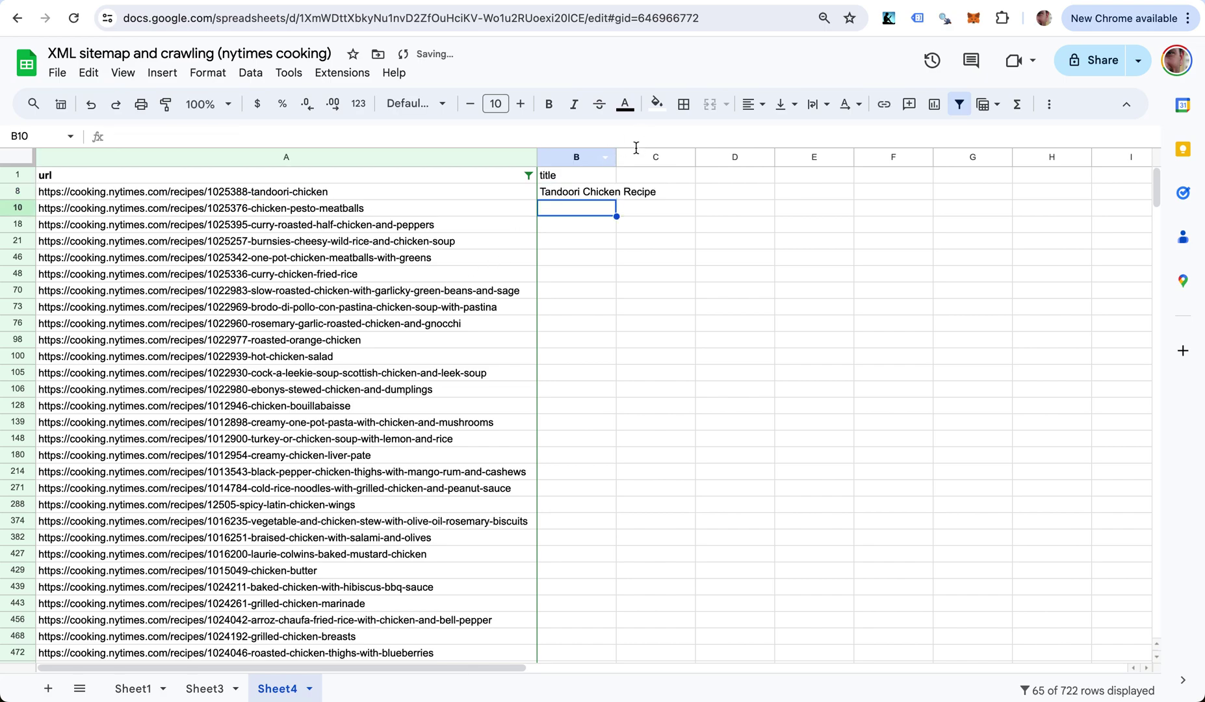
# - Fill the title formula down all filtered rows and autofit column B to the longest title
pyautogui.doubleClick(616, 157)
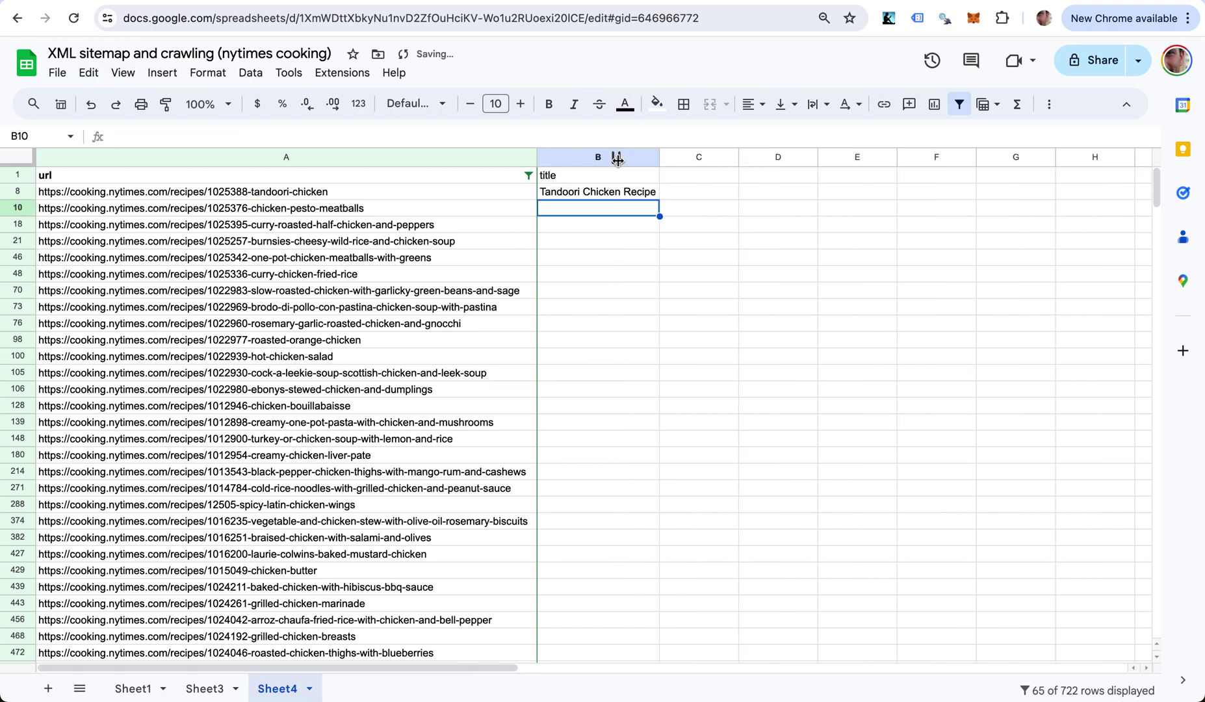
pyautogui.click(651, 193)
pyautogui.doubleClick(660, 200)
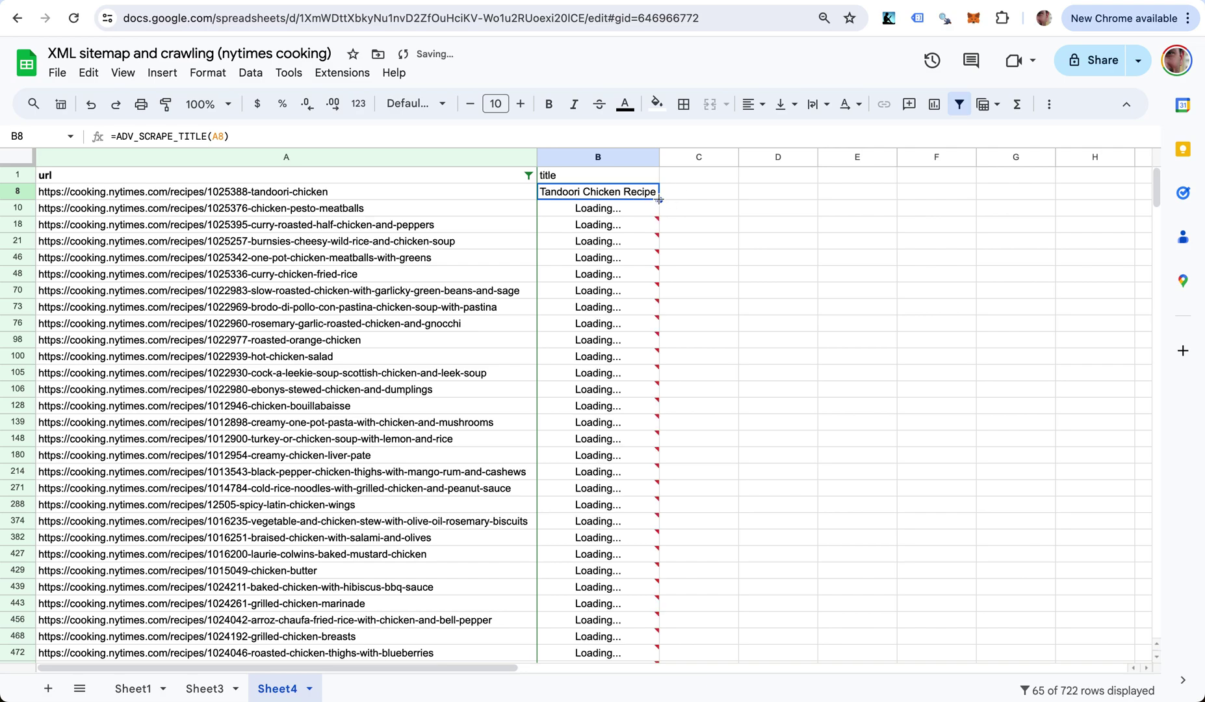
pyautogui.scroll(-15, 702, 461)
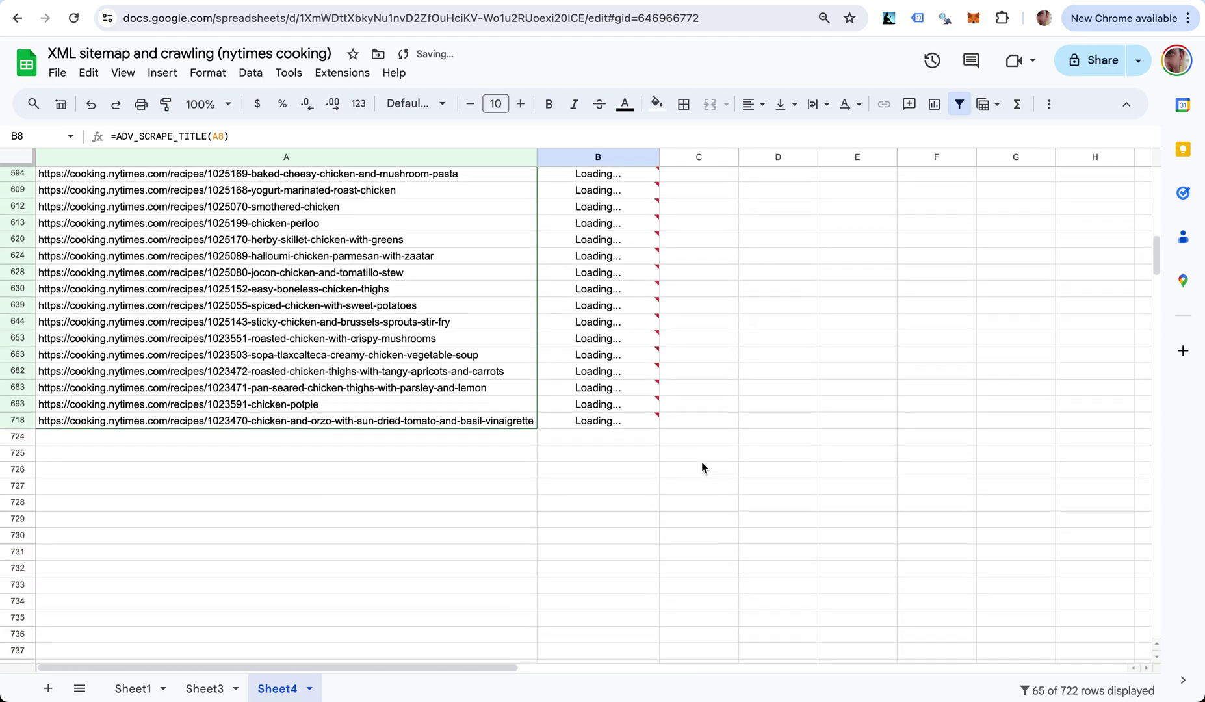
pyautogui.scroll(15, 702, 461)
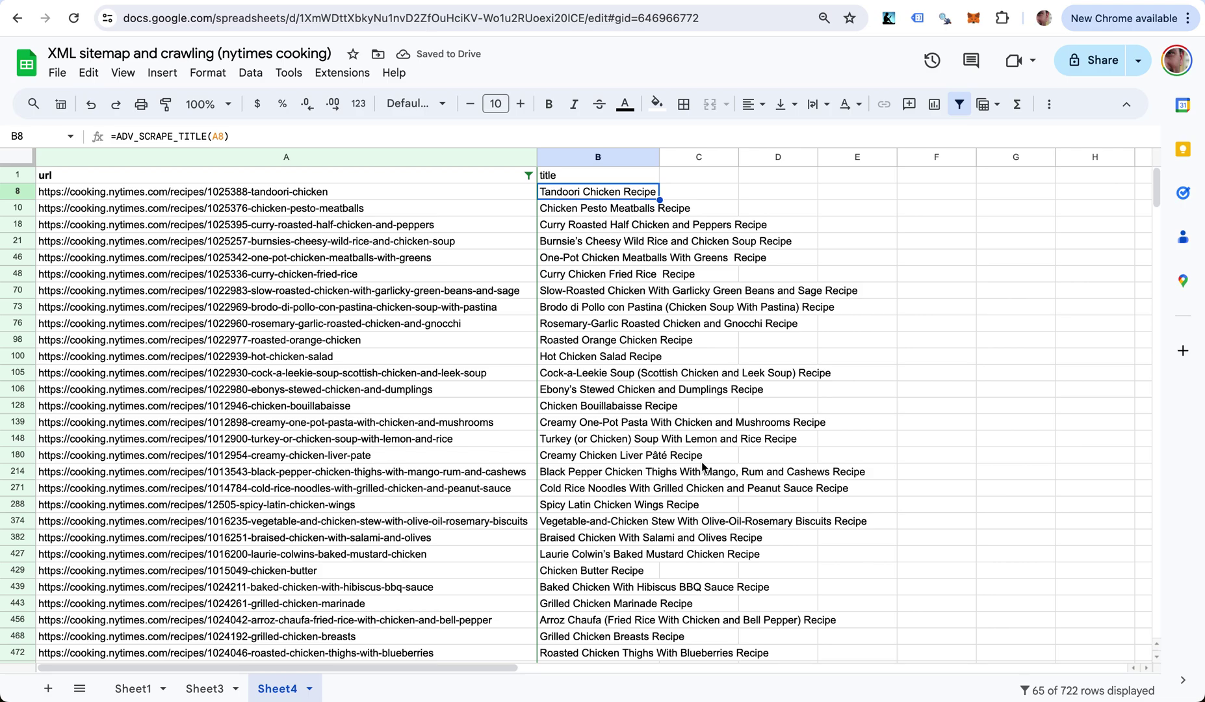
pyautogui.scroll(-10, 701, 464)
pyautogui.scroll(10, 701, 465)
pyautogui.doubleClick(660, 157)
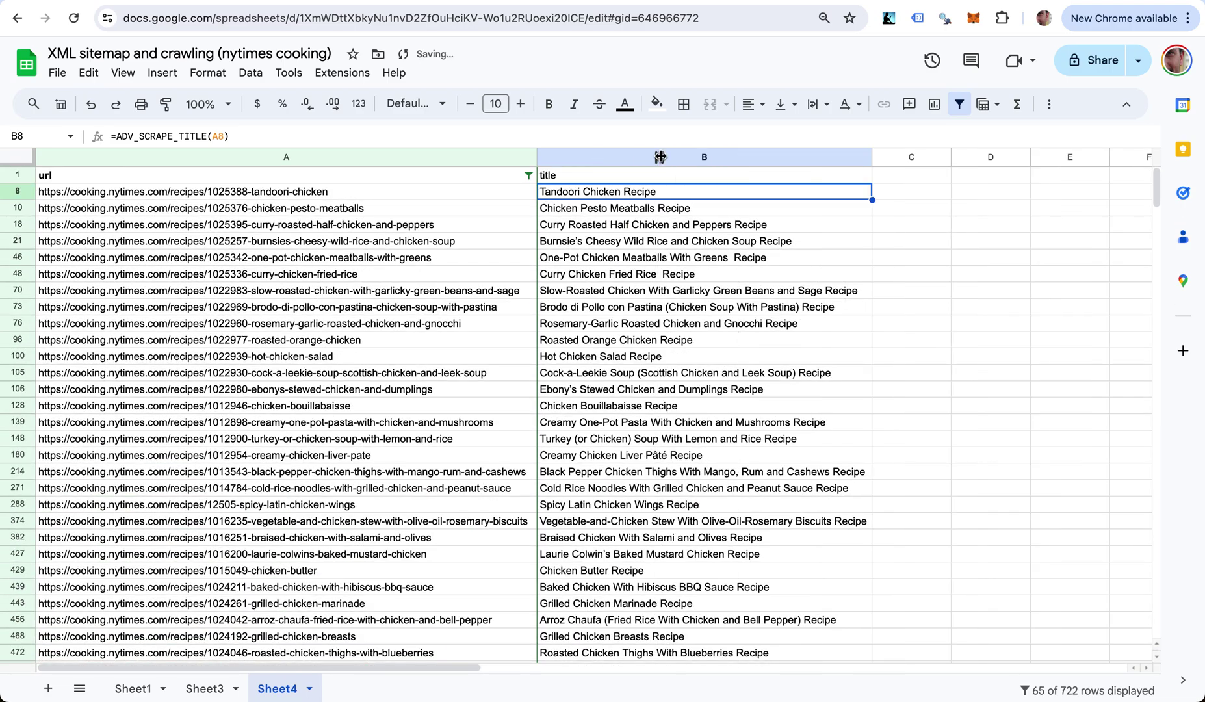
# - Head column C 'h1' and enter an ADV_SCRAPE_H1 formula on A8 in C8
pyautogui.press('Up')
pyautogui.press('Right')
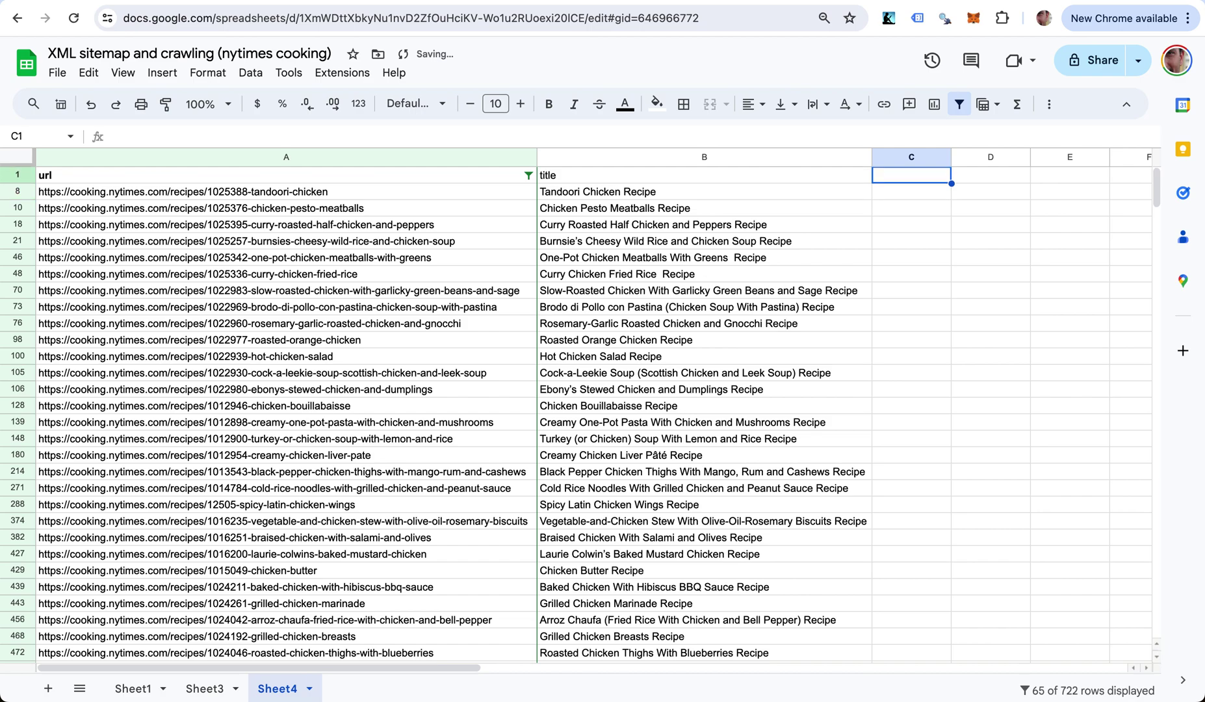
pyautogui.write('h1')
pyautogui.press('Return')
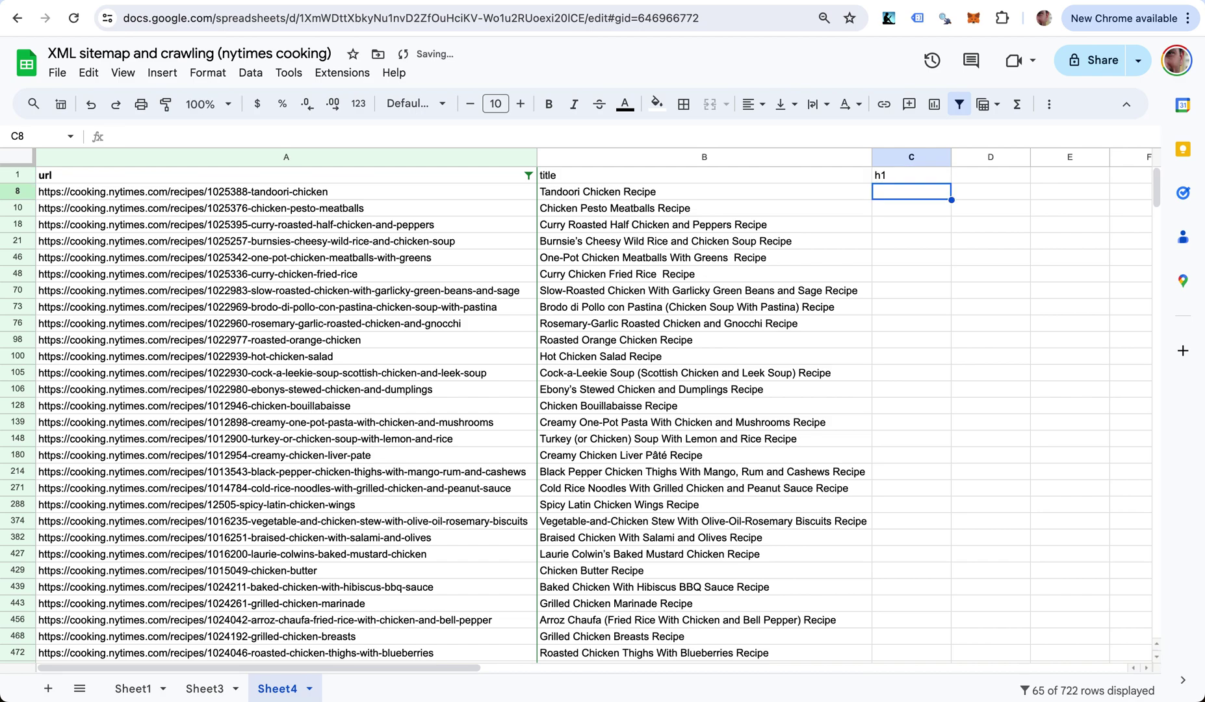
pyautogui.write('=adv')
pyautogui.write('=adv_scrap')
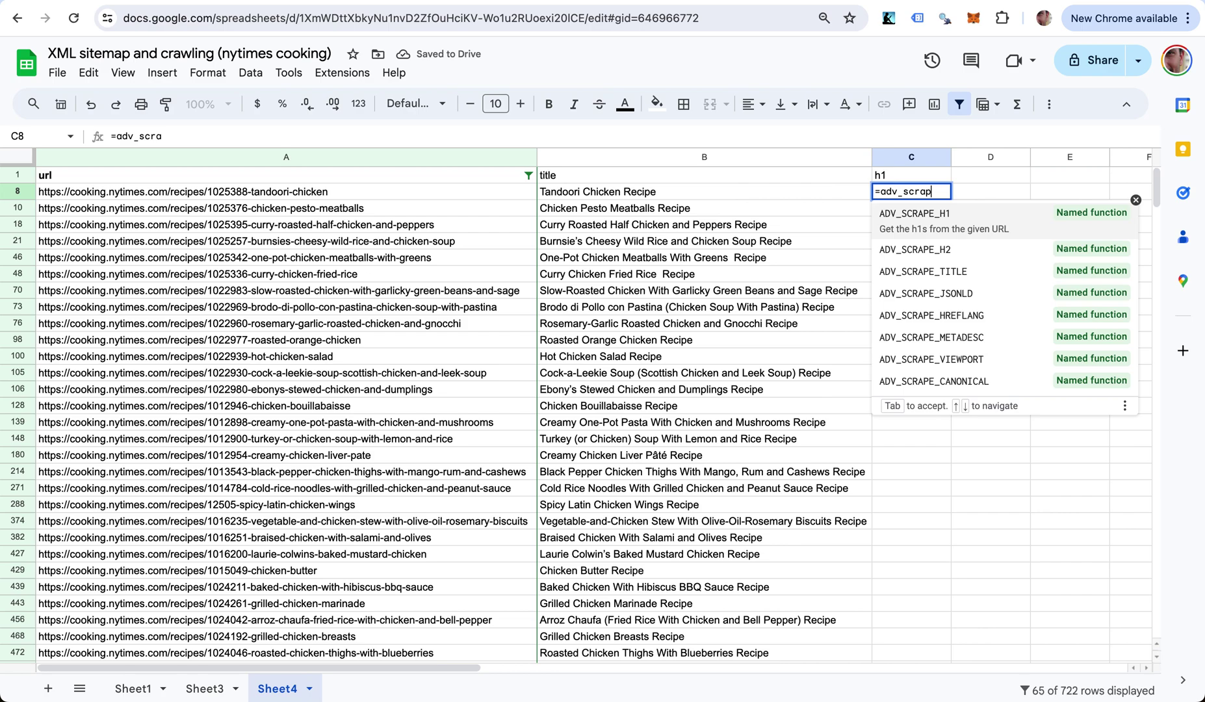
pyautogui.write('e')
pyautogui.press('Tab')
pyautogui.press('Left')
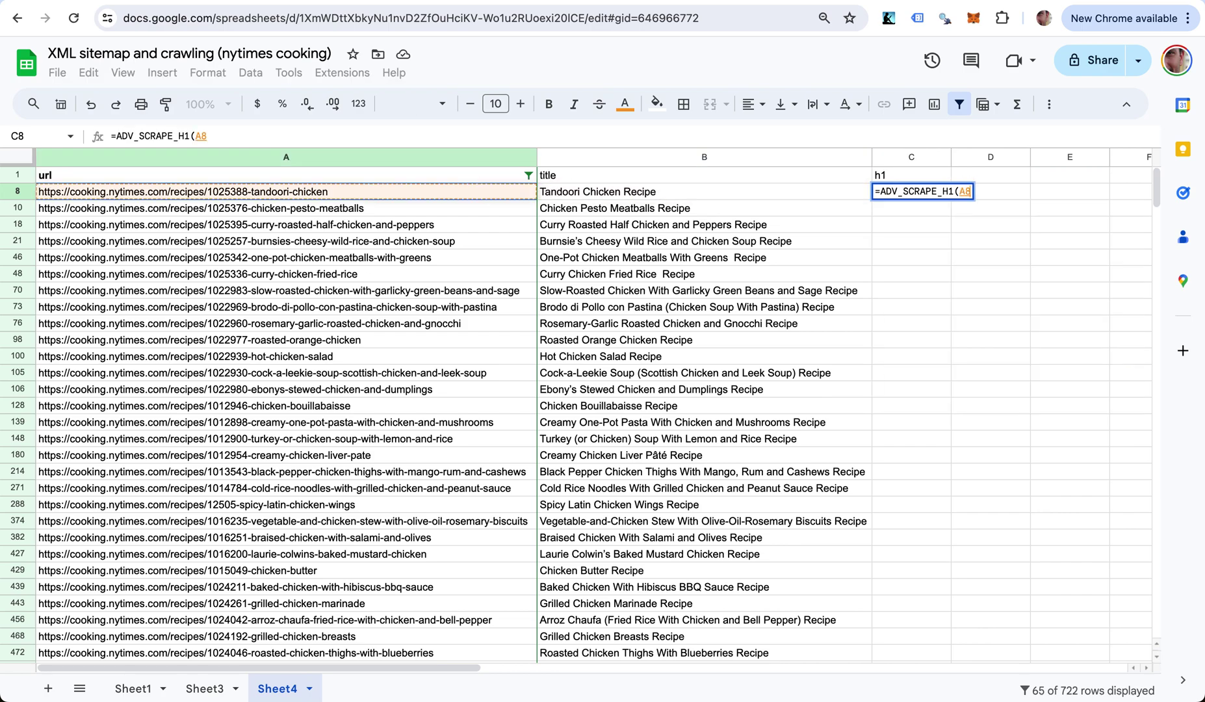
pyautogui.press('Return')
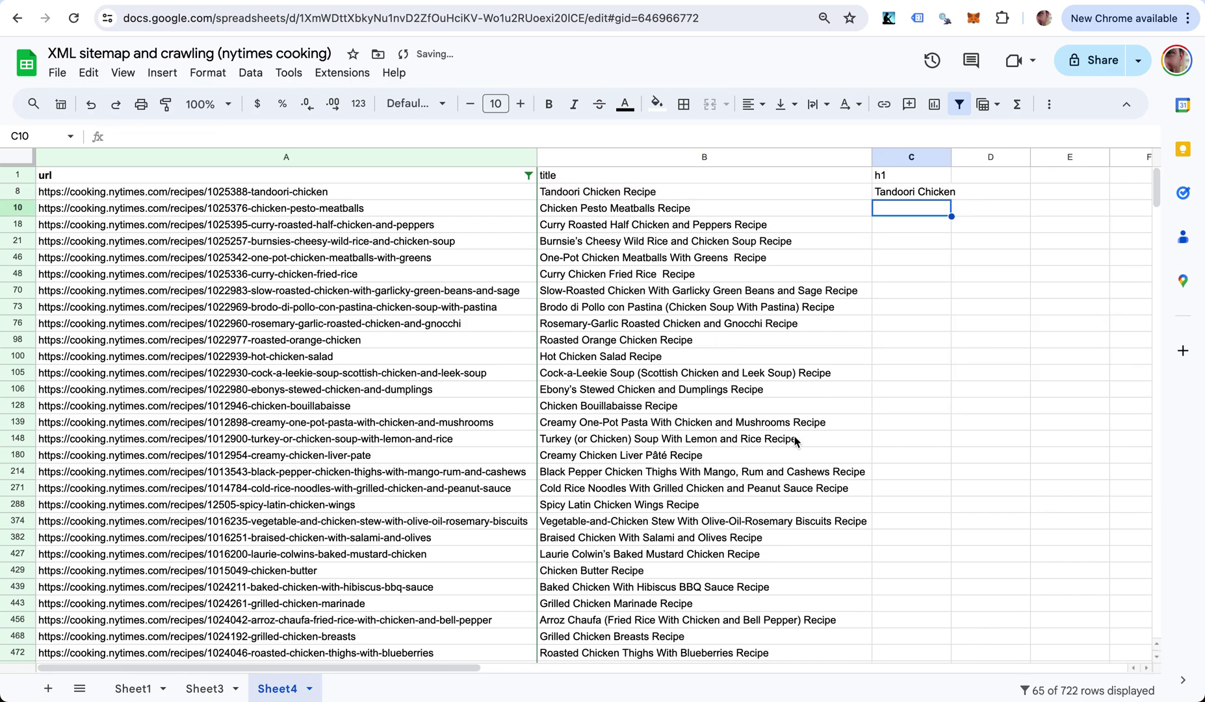
# - Rename the C1 header to h2 and start an =ADV_SCRAPE_H2(A8) formula in C8
pyautogui.hscroll(6, 794, 440)
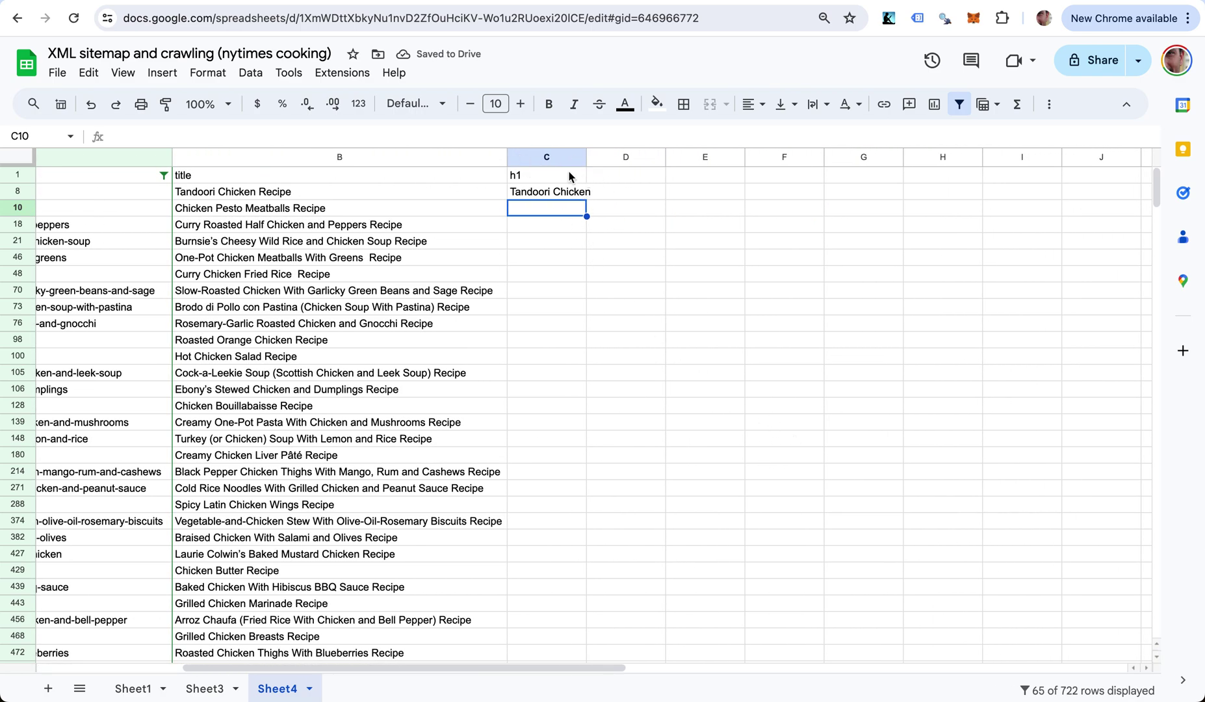
pyautogui.click(548, 176)
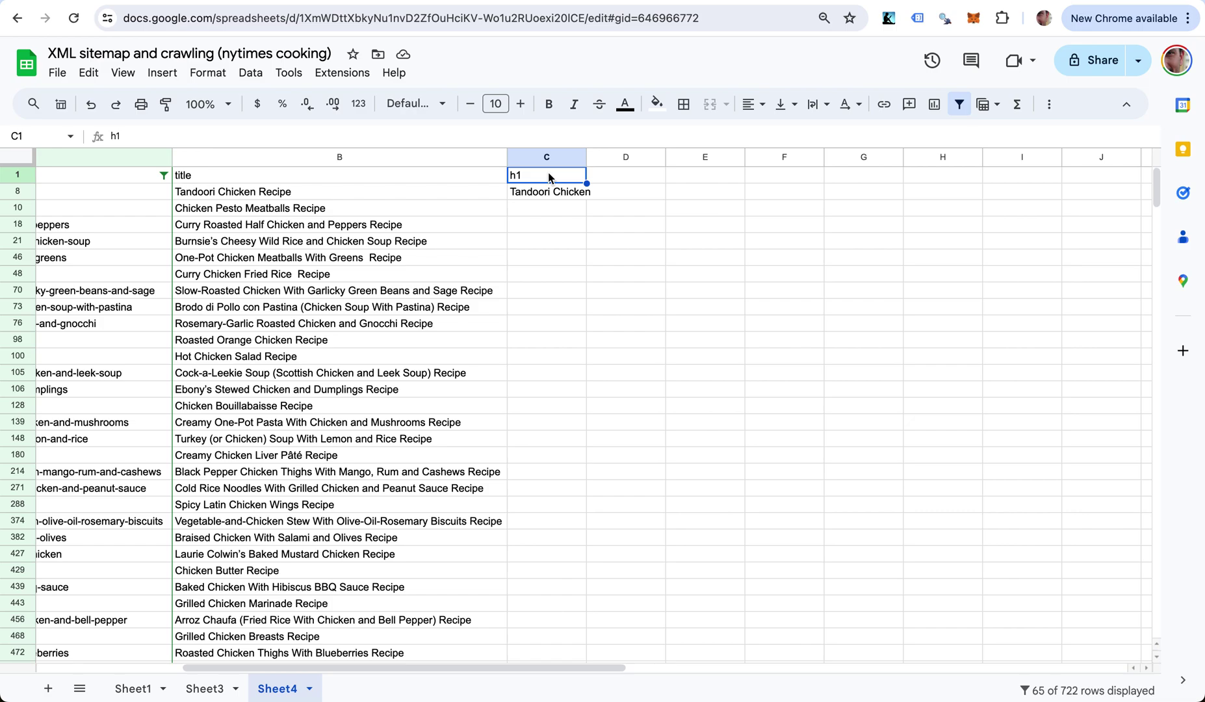
pyautogui.doubleClick(548, 175)
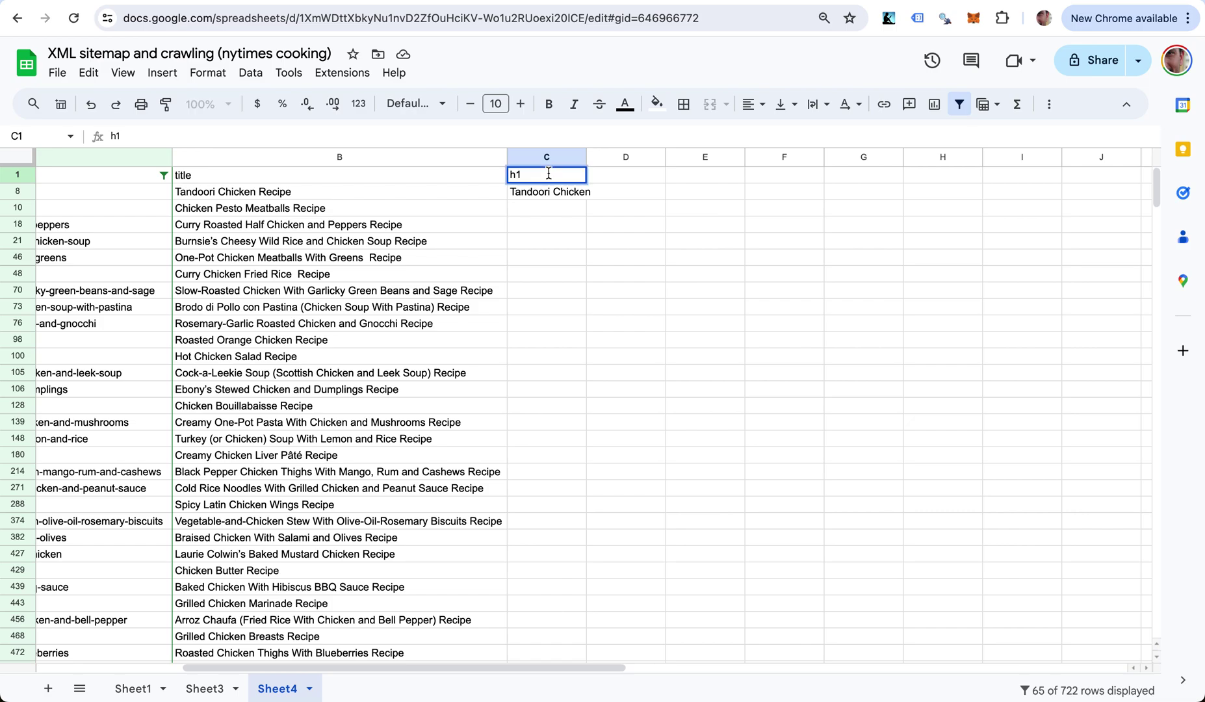
pyautogui.press('BackSpace')
pyautogui.write('2')
pyautogui.press('Return')
pyautogui.write('=')
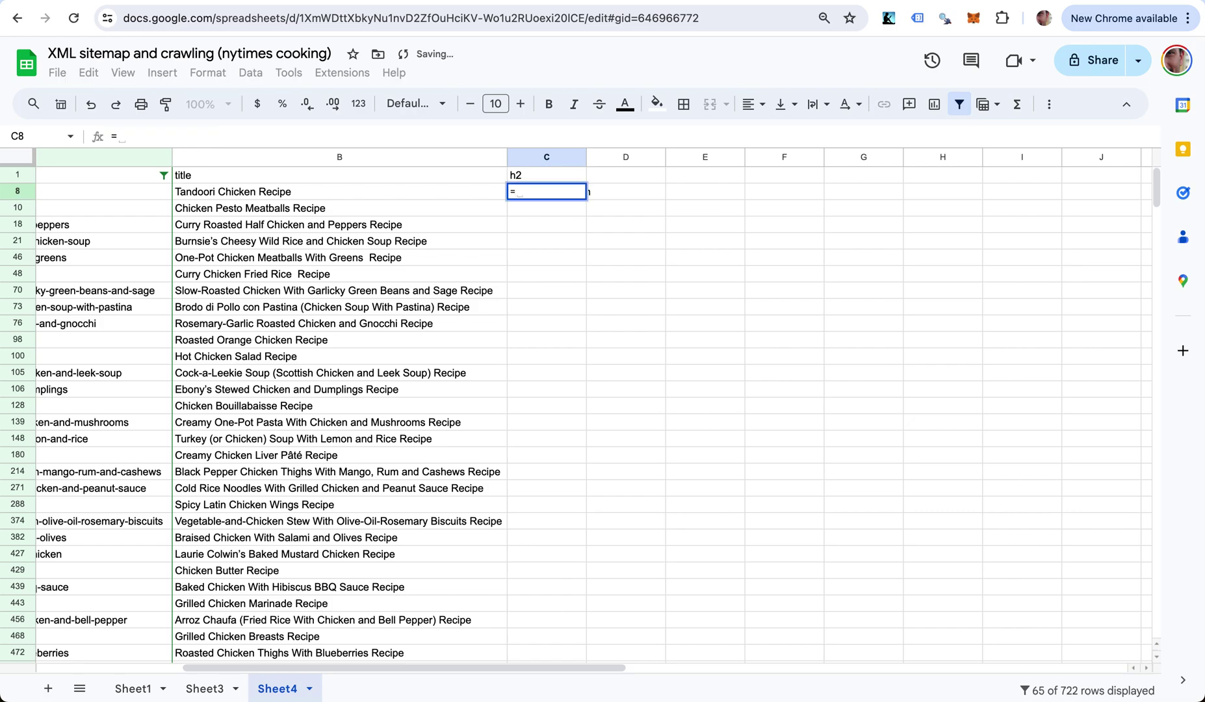
pyautogui.write('adv_scrape')
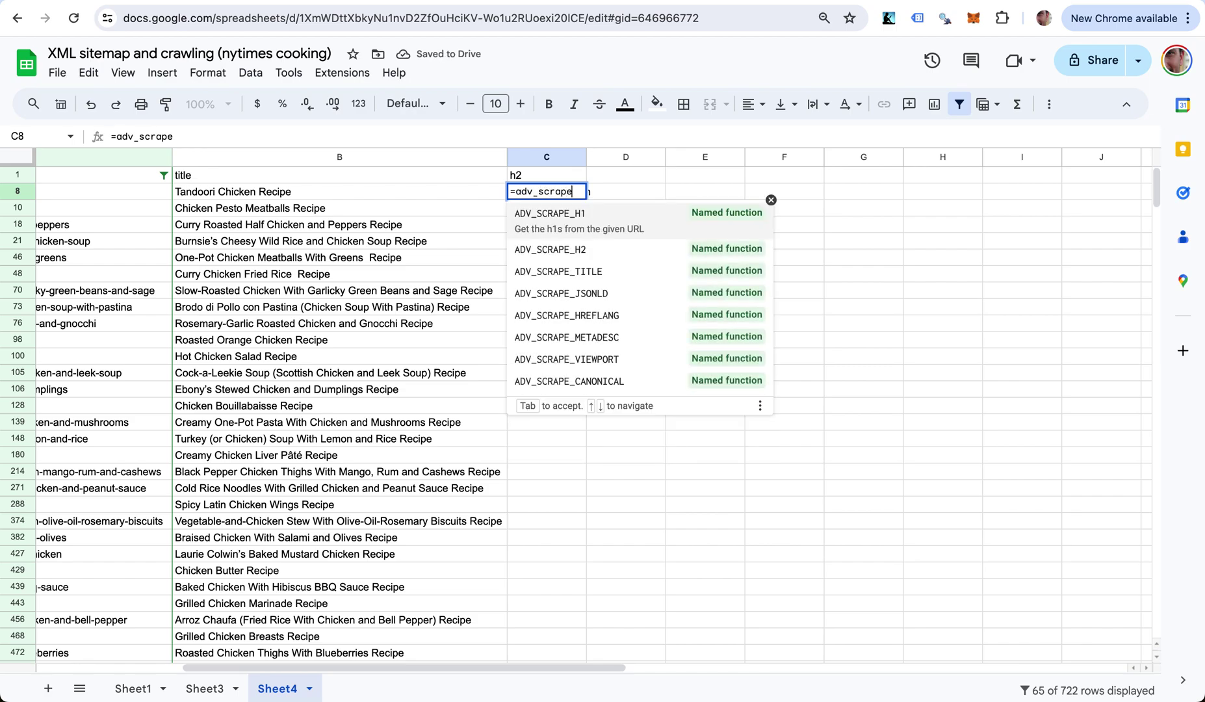
pyautogui.write('_h2')
pyautogui.press('Tab')
pyautogui.press('Left')
pyautogui.press('Left')
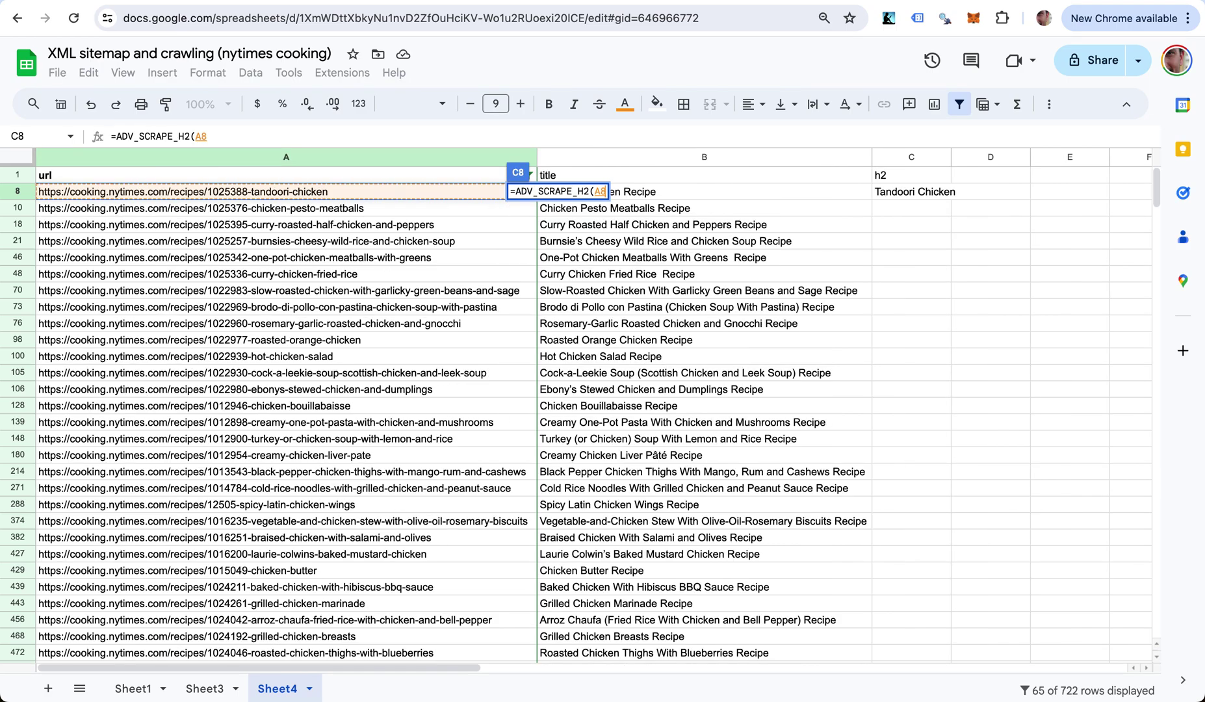
# - Complete =ADV_SCRAPE_H2(A8) in C8 and fill it down every filtered row of column C
pyautogui.write(')')
pyautogui.press('Return')
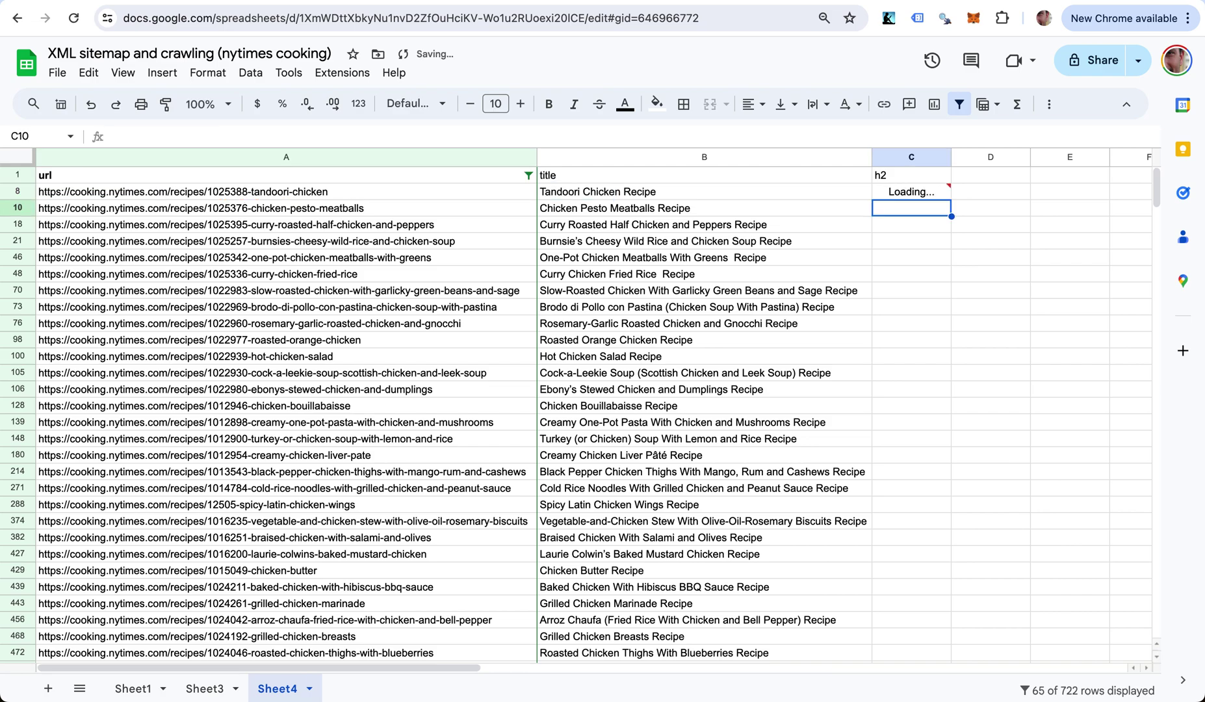
pyautogui.hscroll(2, 632, 309)
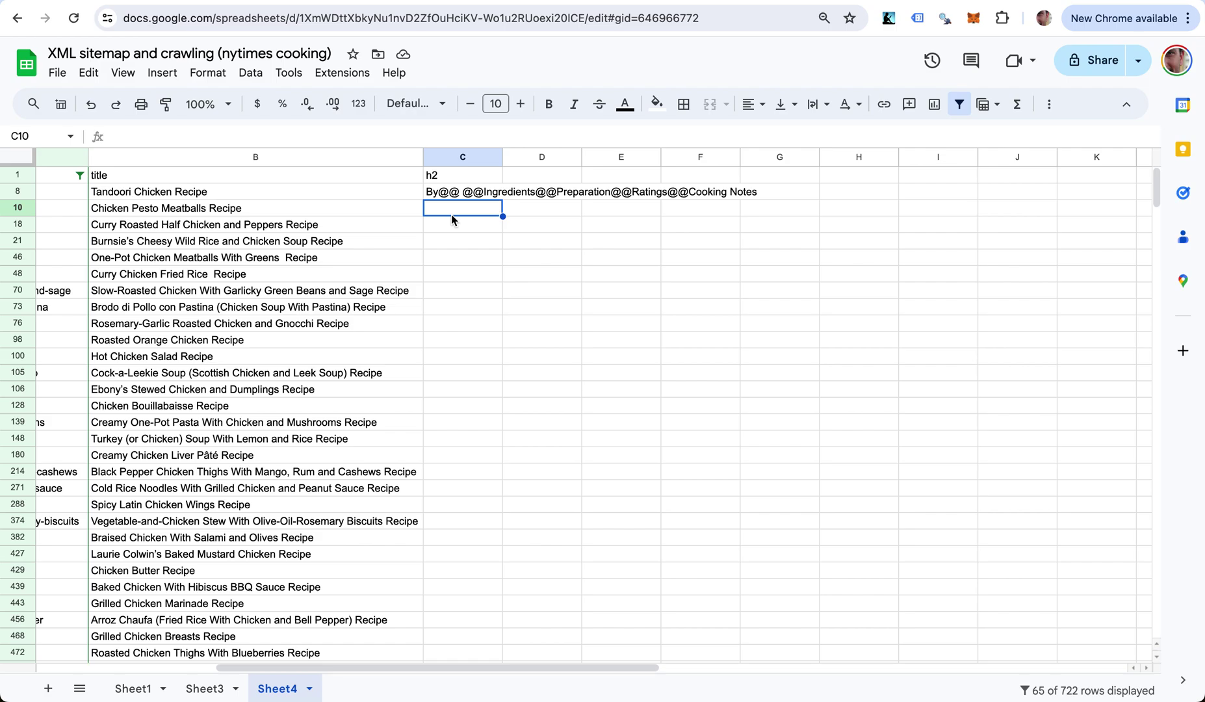
pyautogui.press('Up')
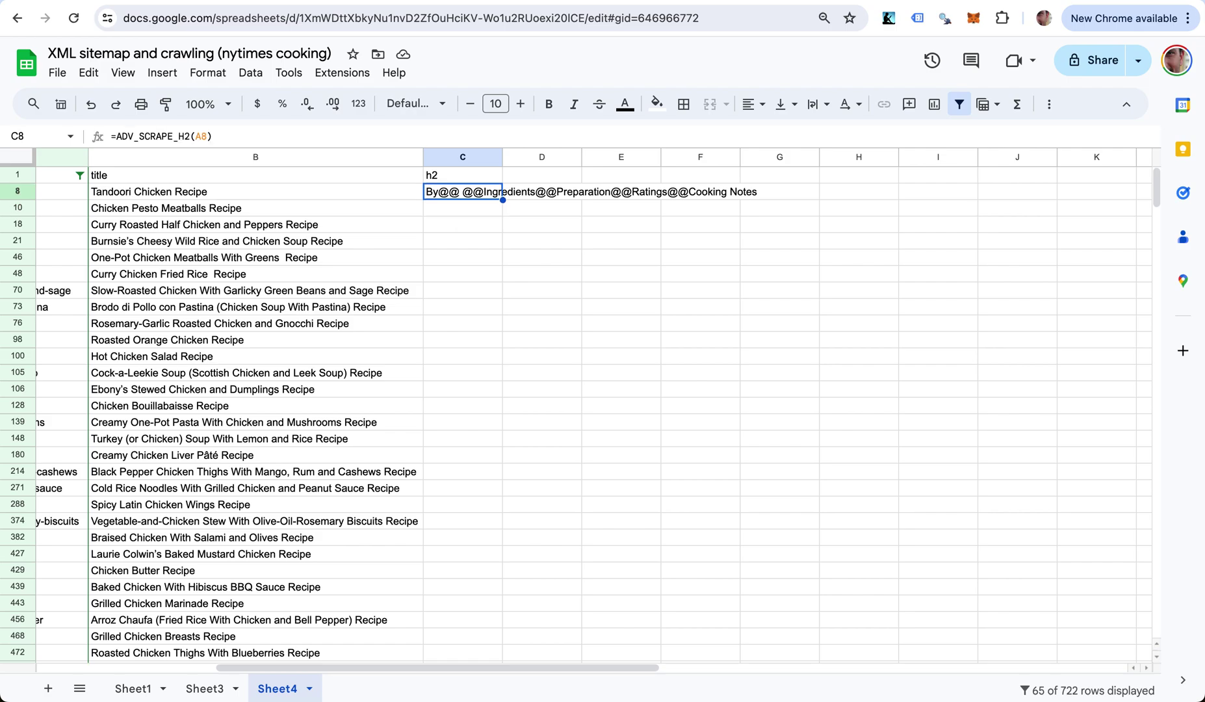
pyautogui.doubleClick(502, 200)
pyautogui.scroll(-20, 495, 476)
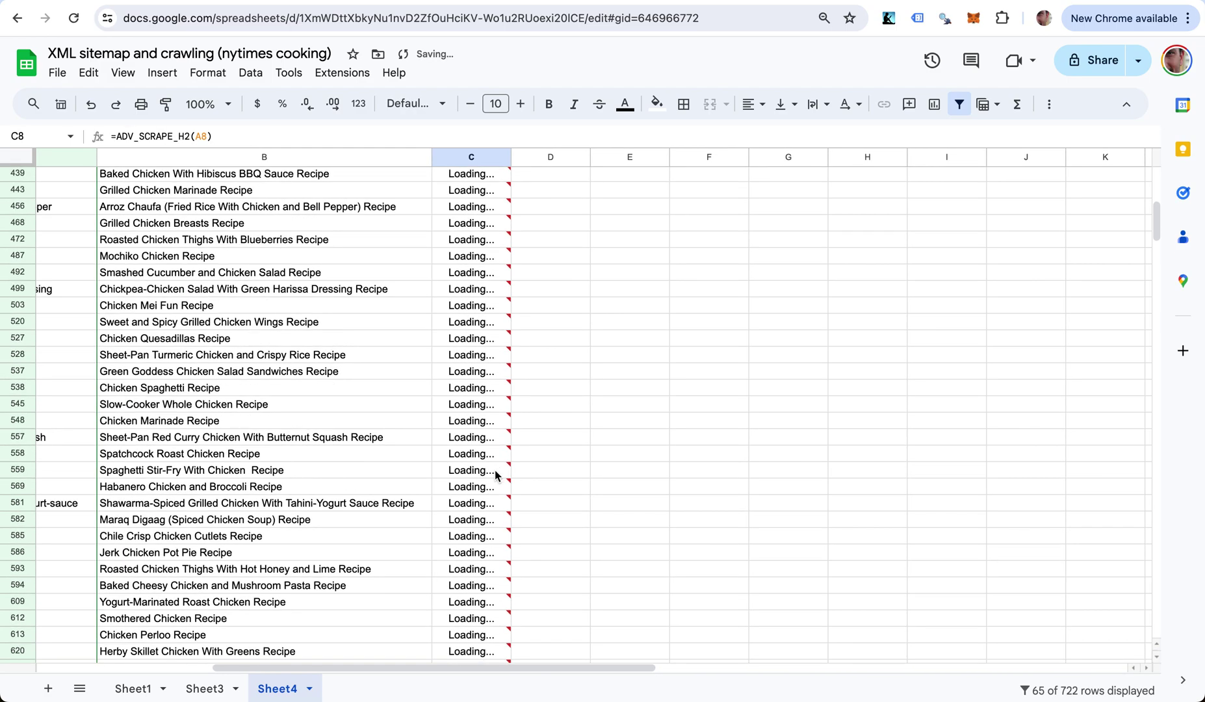
pyautogui.scroll(20, 495, 476)
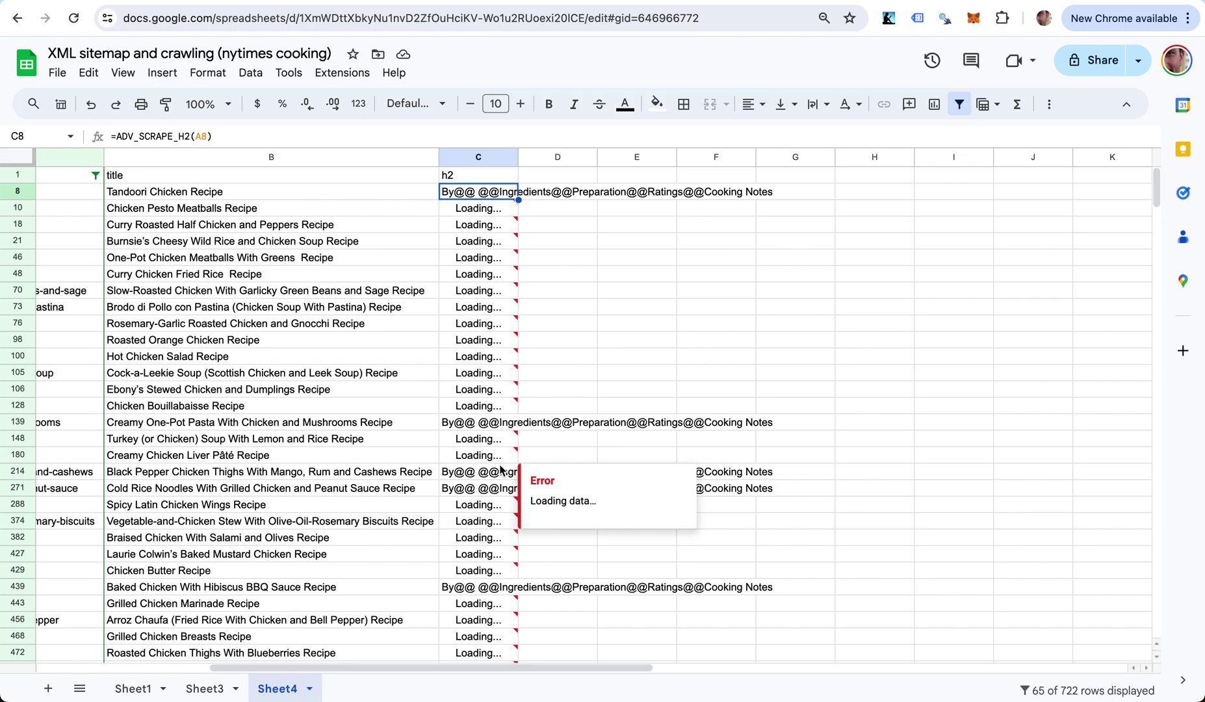
# - Dismiss the loading error and review the h2 results returned in column C
pyautogui.click(668, 330)
pyautogui.scroll(-15, 668, 332)
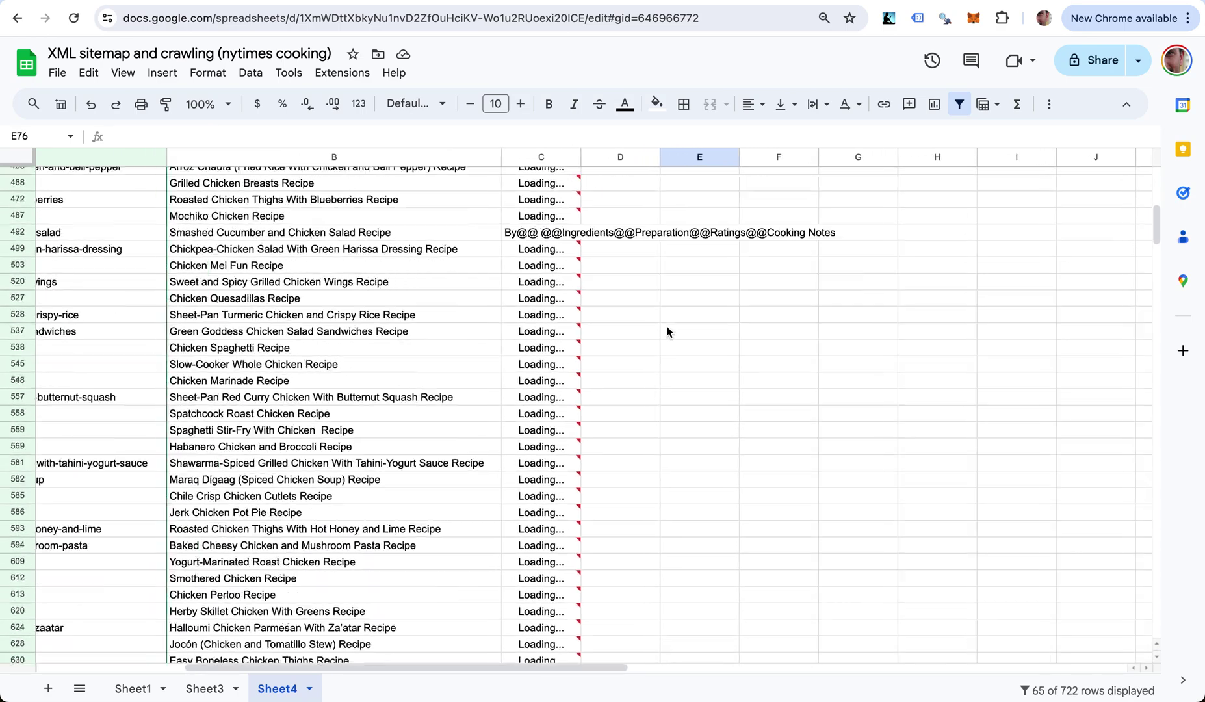
pyautogui.scroll(15, 666, 332)
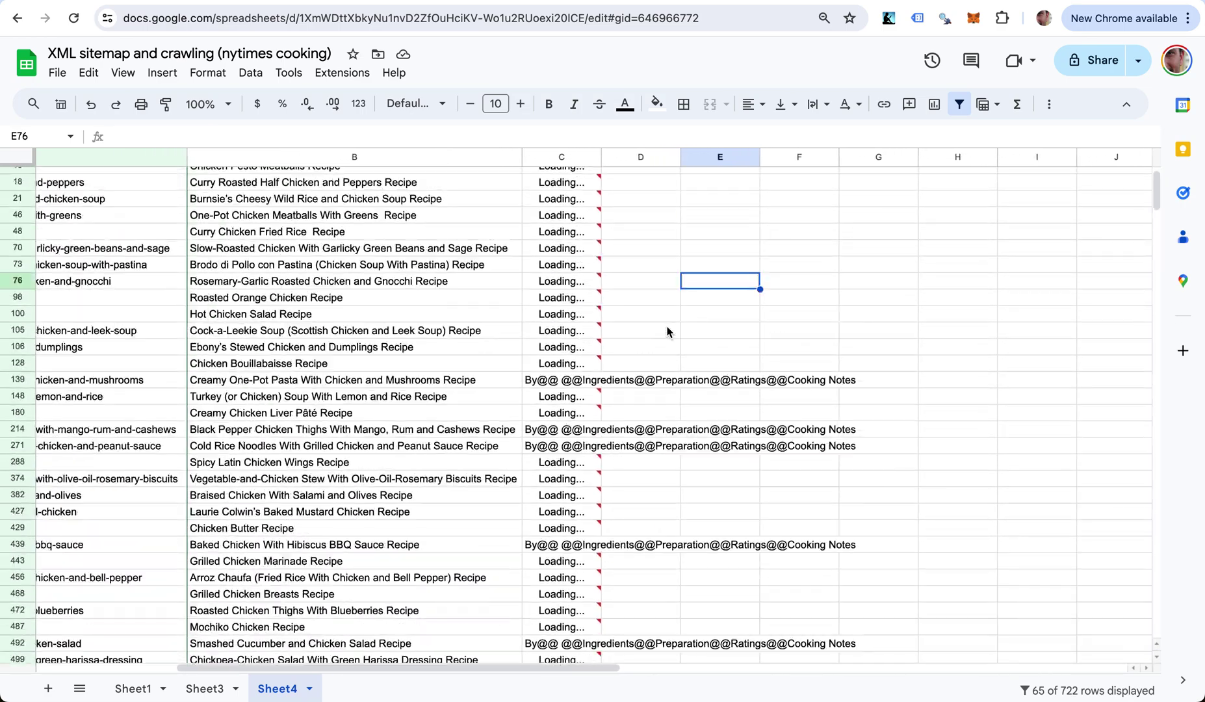
pyautogui.hscroll(2, 667, 332)
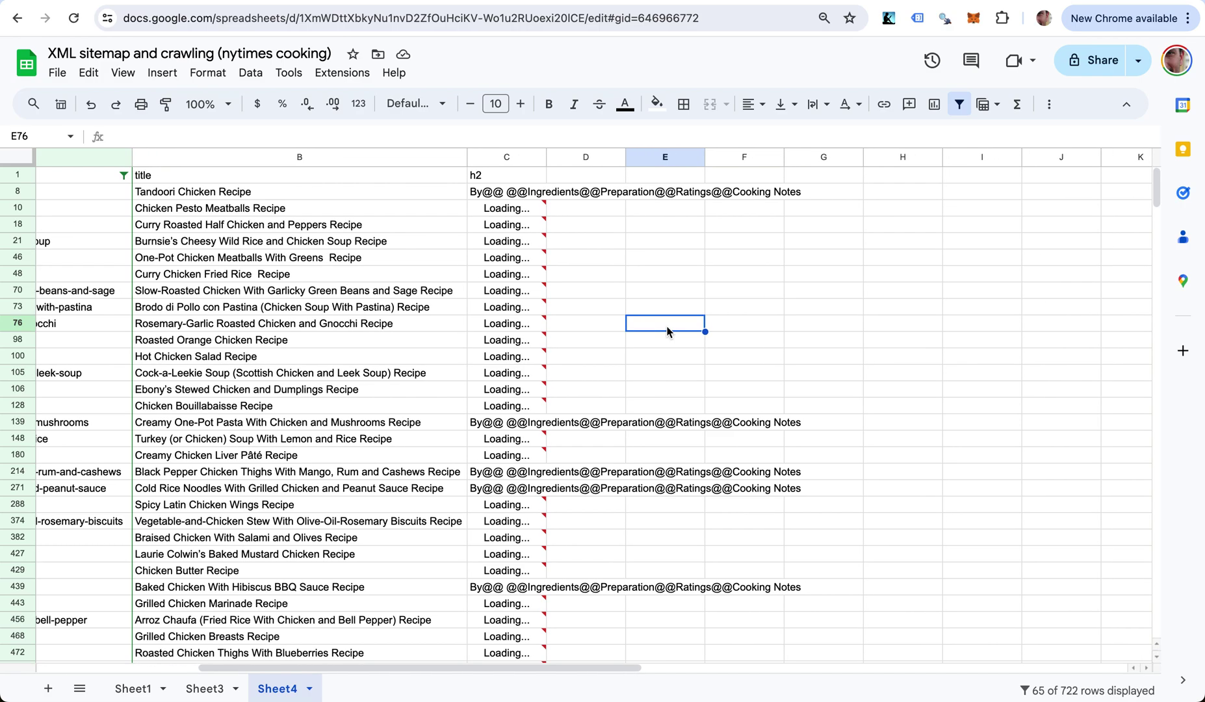
pyautogui.click(513, 193)
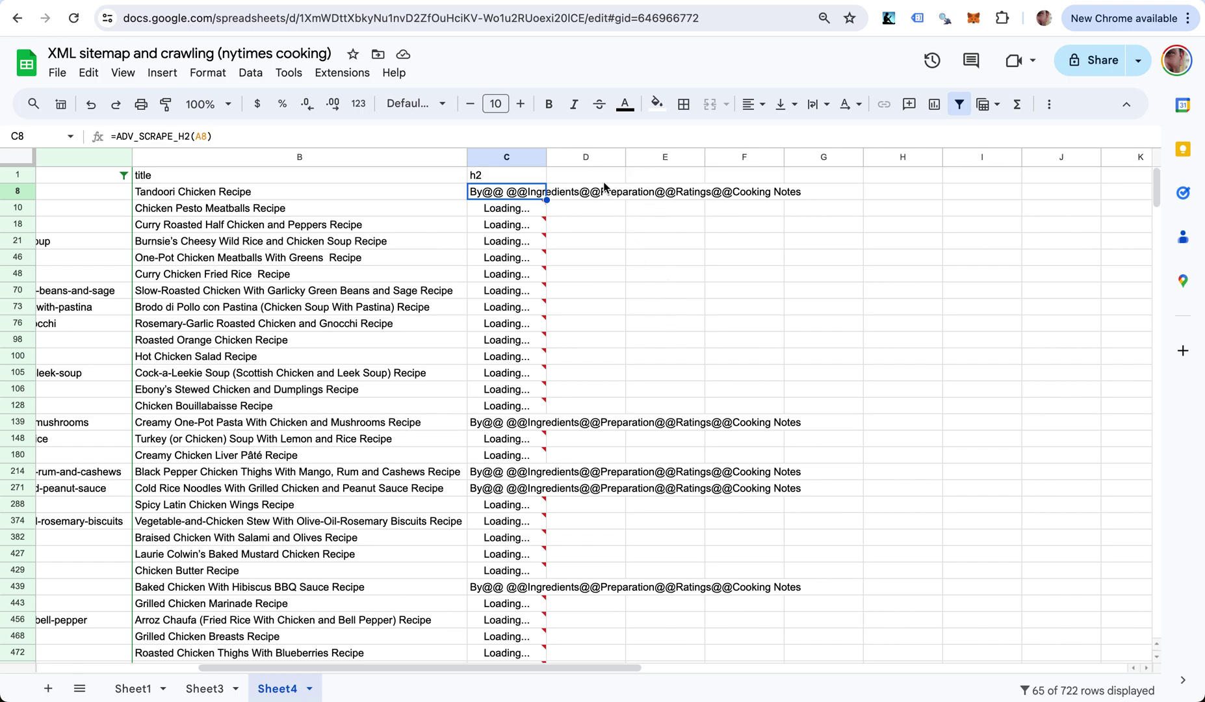
pyautogui.hscroll(-10, 596, 435)
pyautogui.hscroll(9, 597, 435)
pyautogui.scroll(-1, 597, 435)
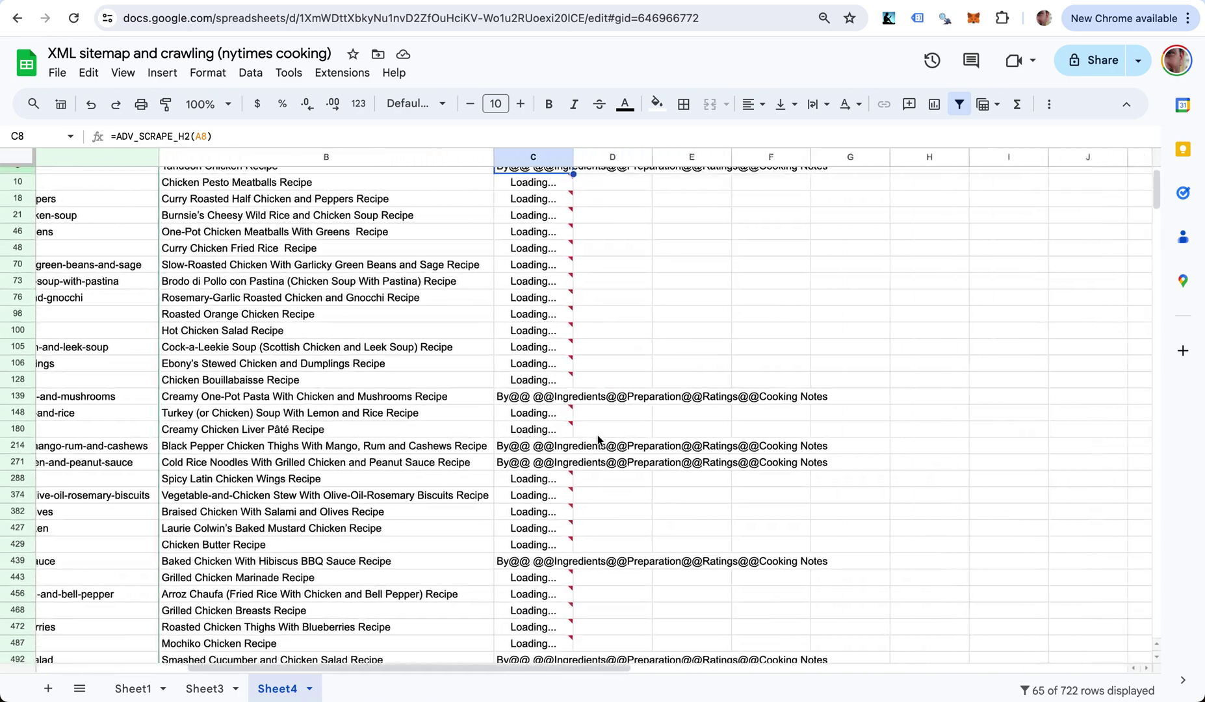
pyautogui.scroll(-15, 596, 434)
pyautogui.scroll(20, 596, 435)
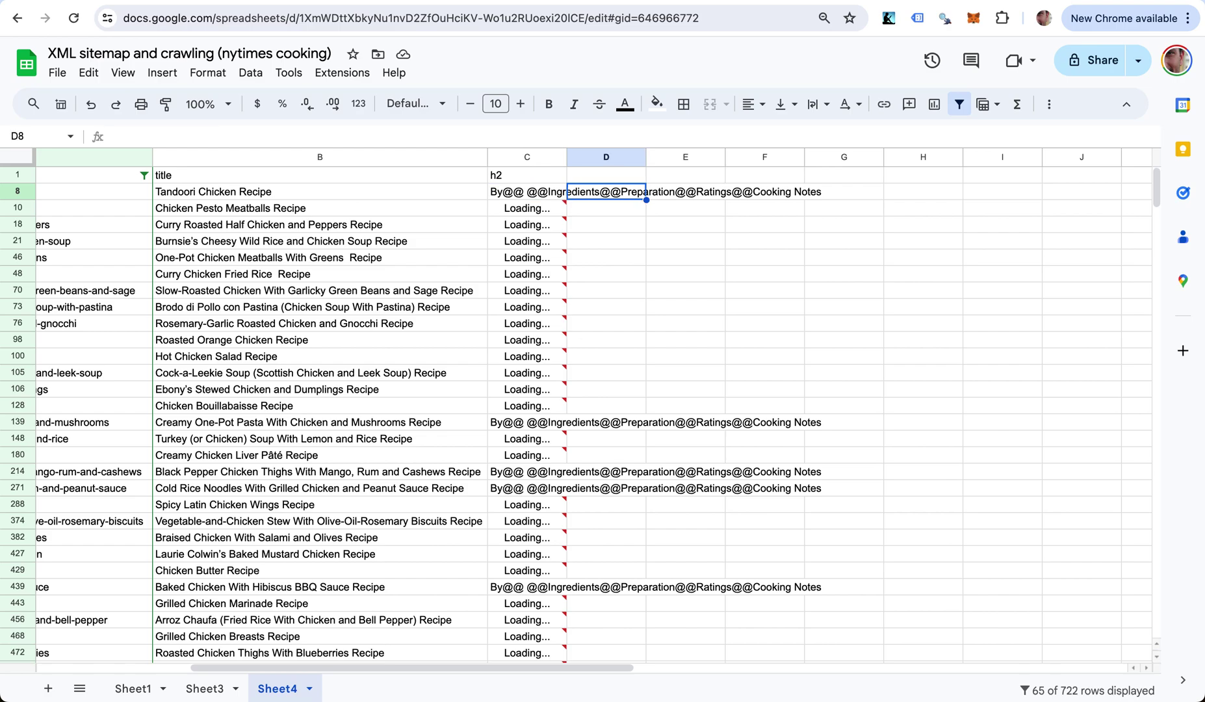
# - Replace the C8:C718 h2 results with values only via Paste special
pyautogui.hotkey('ctrl', 'shift', 'Down')
pyautogui.hotkey('ctrl', 'c')
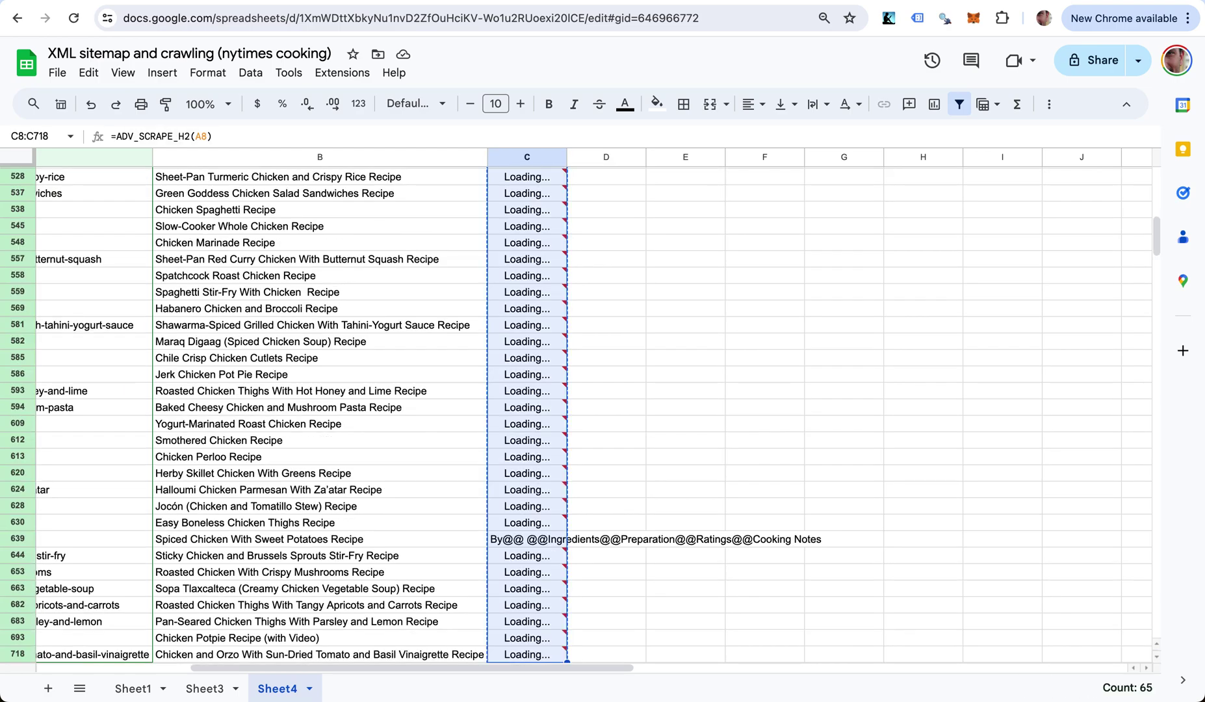
pyautogui.hotkey('ctrl', 'shift', 'Up')
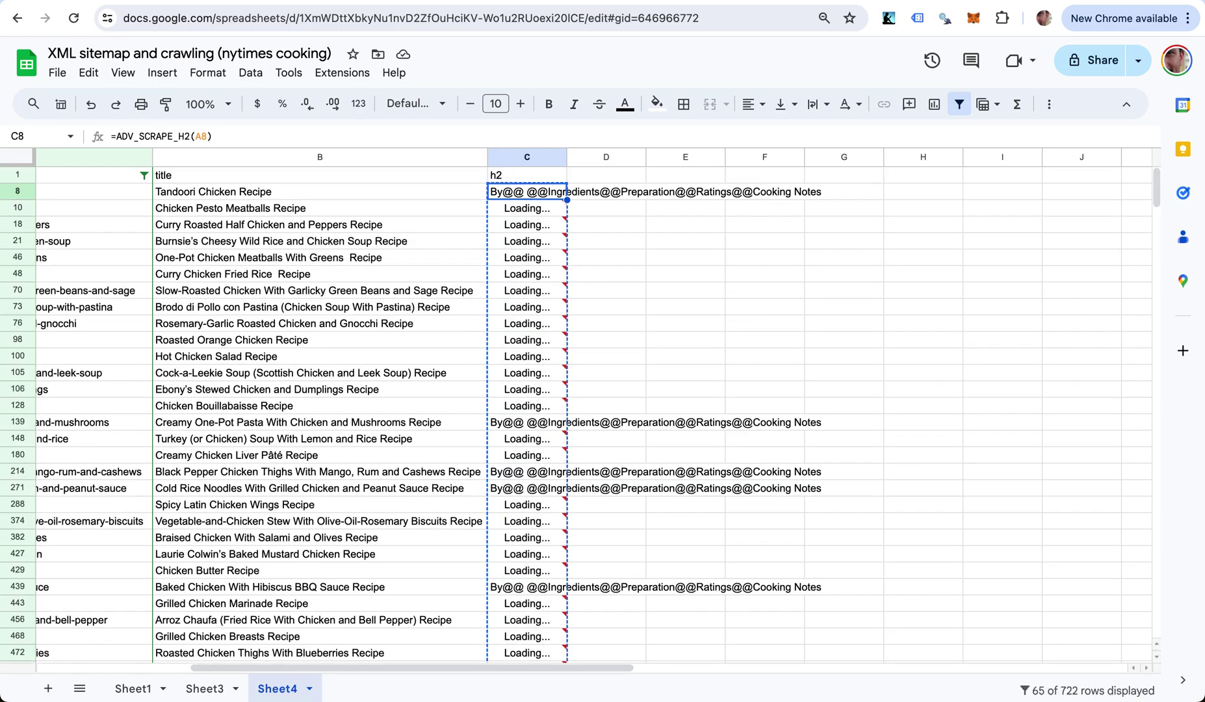
pyautogui.rightClick(524, 197)
pyautogui.moveTo(585, 226)
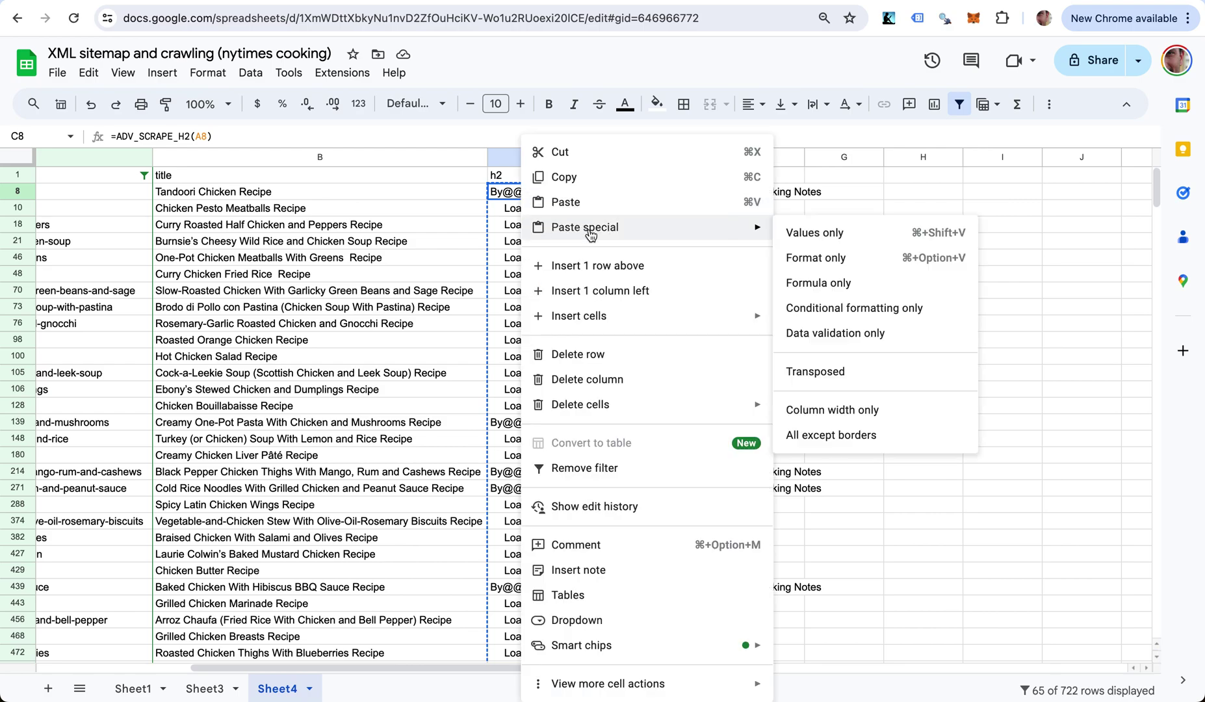
pyautogui.click(821, 234)
pyautogui.hotkey('ctrl', 'shift', 'Up')
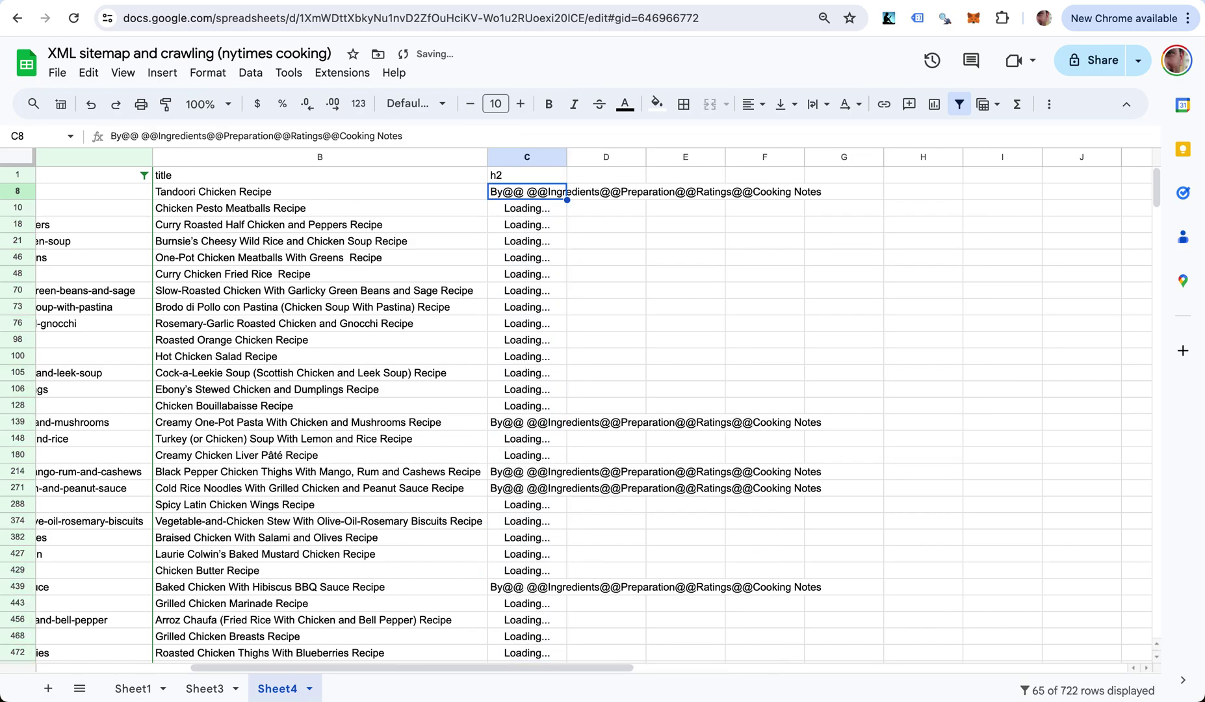
pyautogui.hotkey('ctrl', 'Up')
# - Split column C into separate columns using the custom separator @@
pyautogui.click(527, 156)
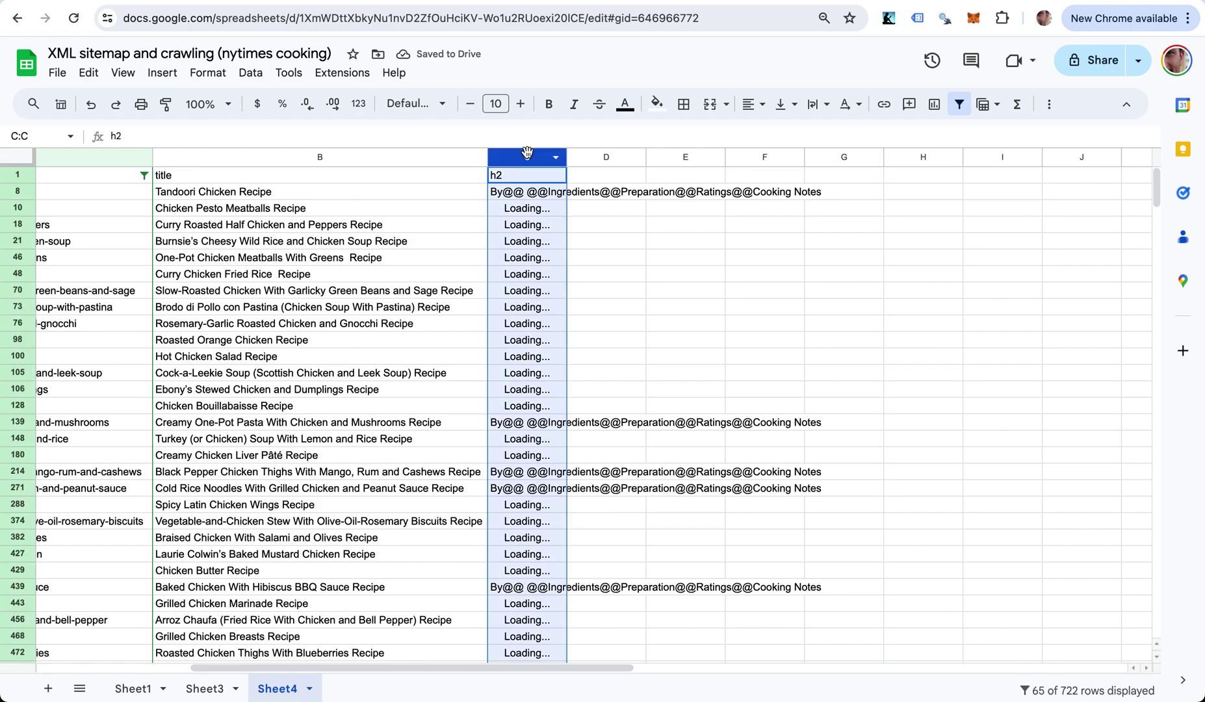
pyautogui.click(394, 73)
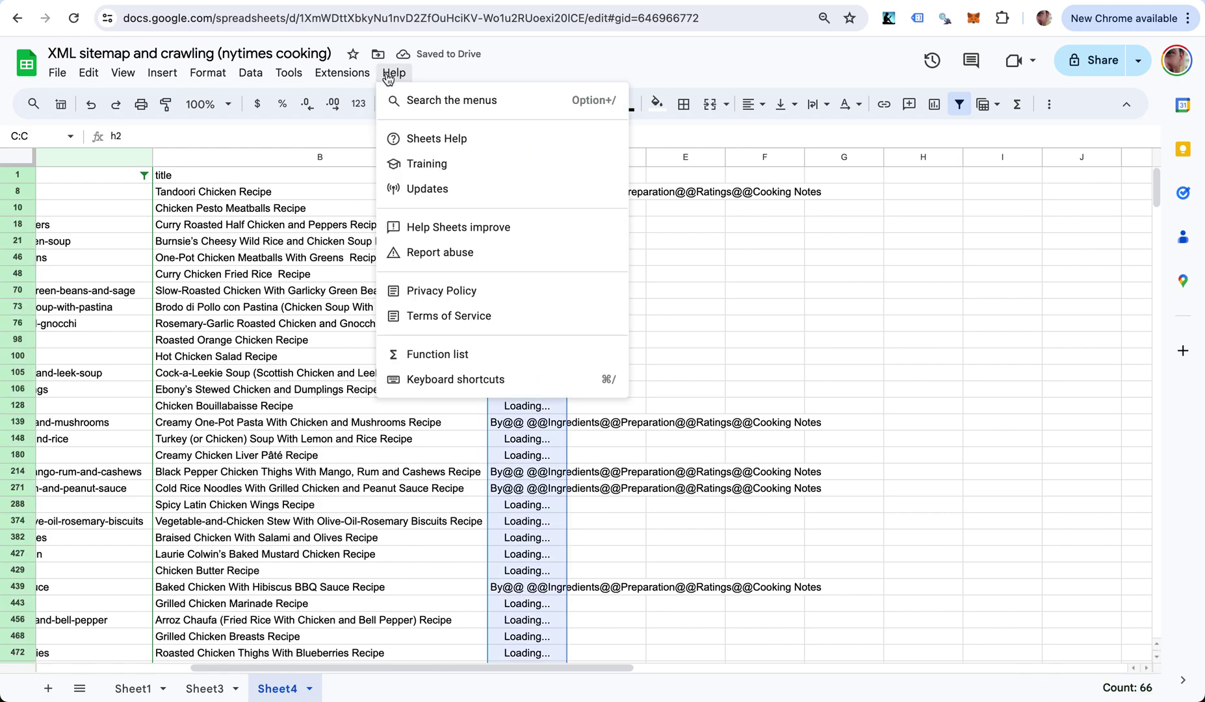
pyautogui.click(420, 102)
pyautogui.write('text to')
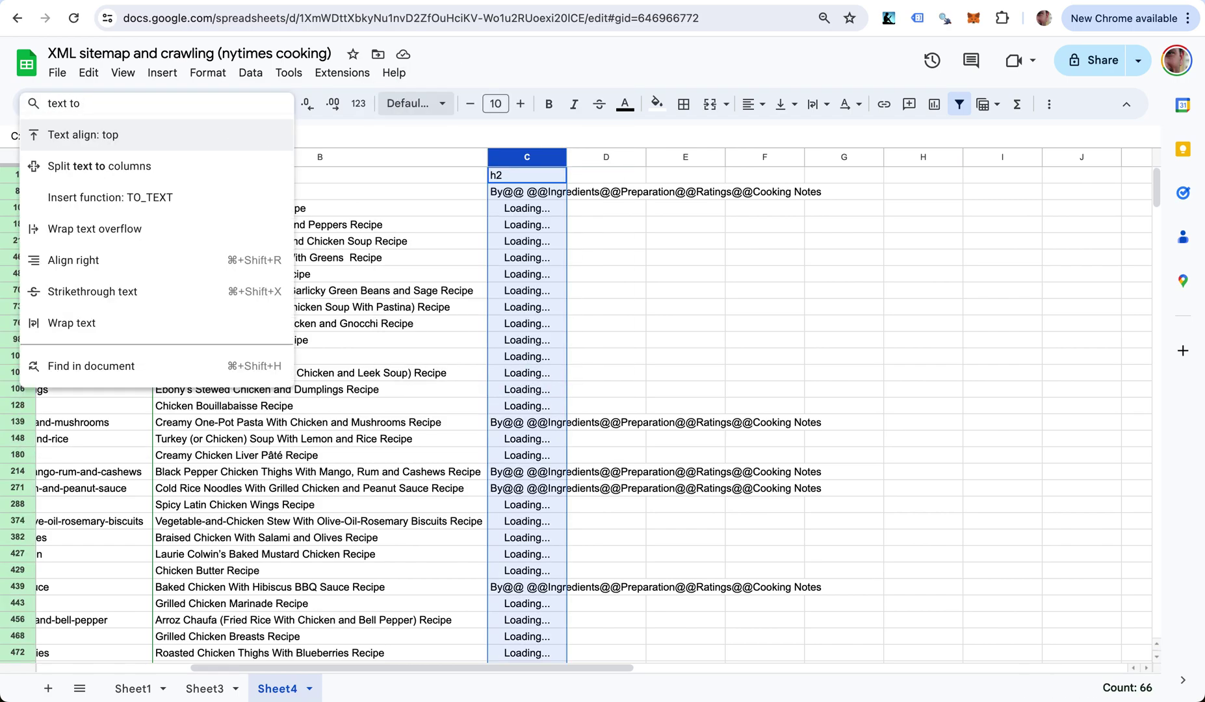
pyautogui.click(132, 170)
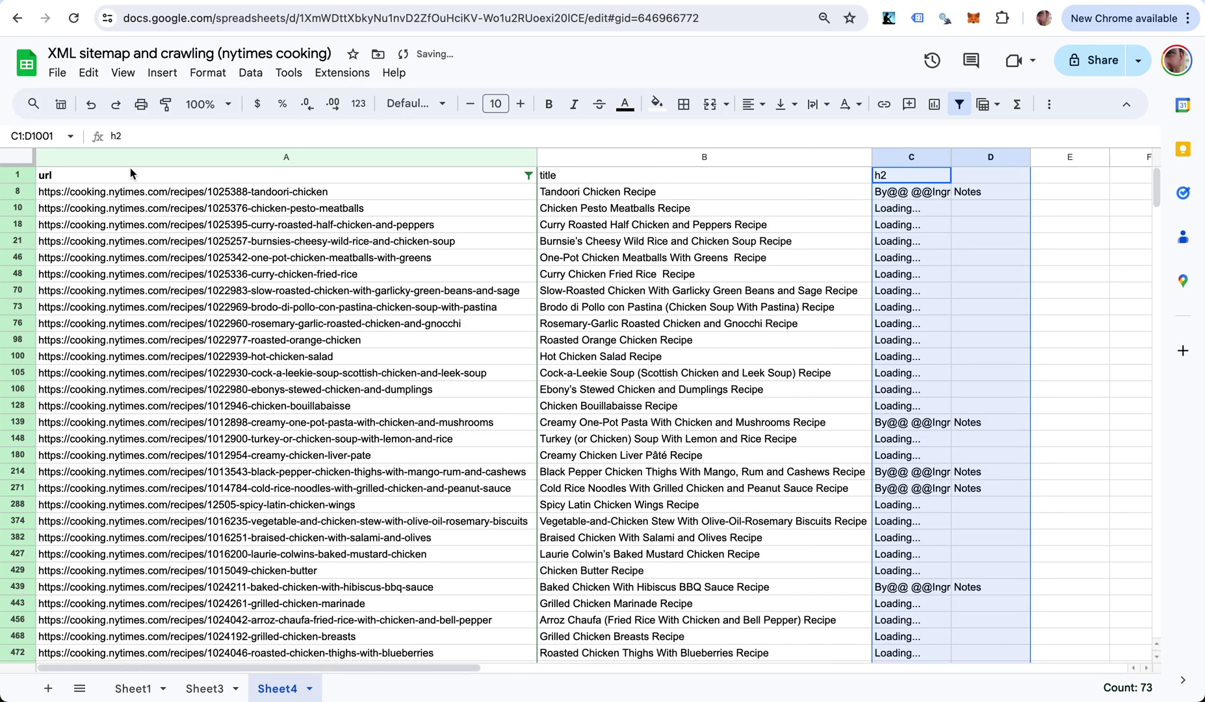
pyautogui.hscroll(5, 1012, 551)
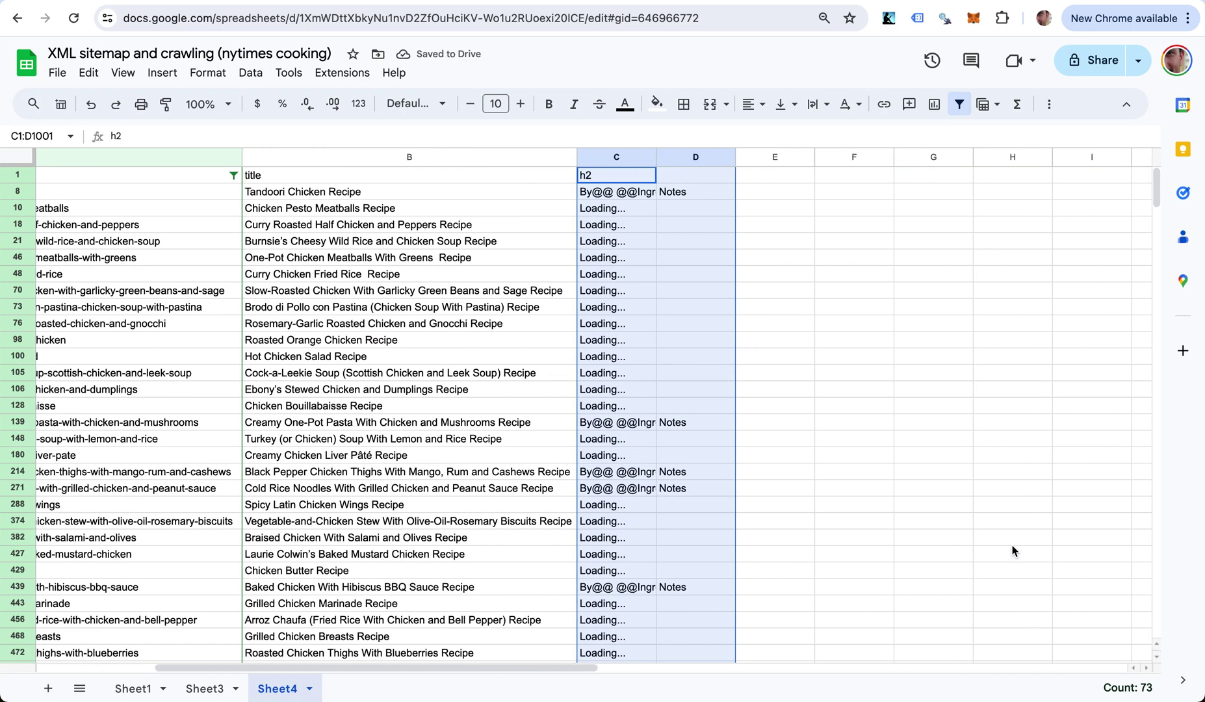
pyautogui.scroll(-20, 1013, 551)
pyautogui.hscroll(-3, 1010, 550)
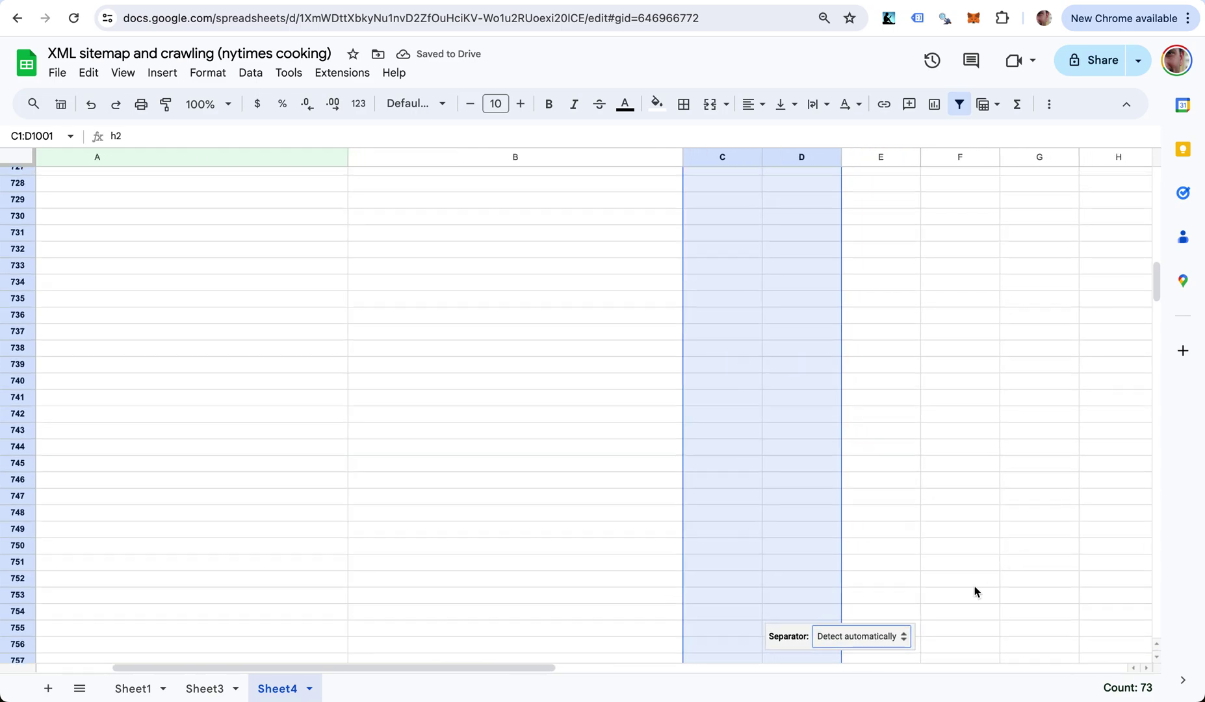
pyautogui.click(877, 640)
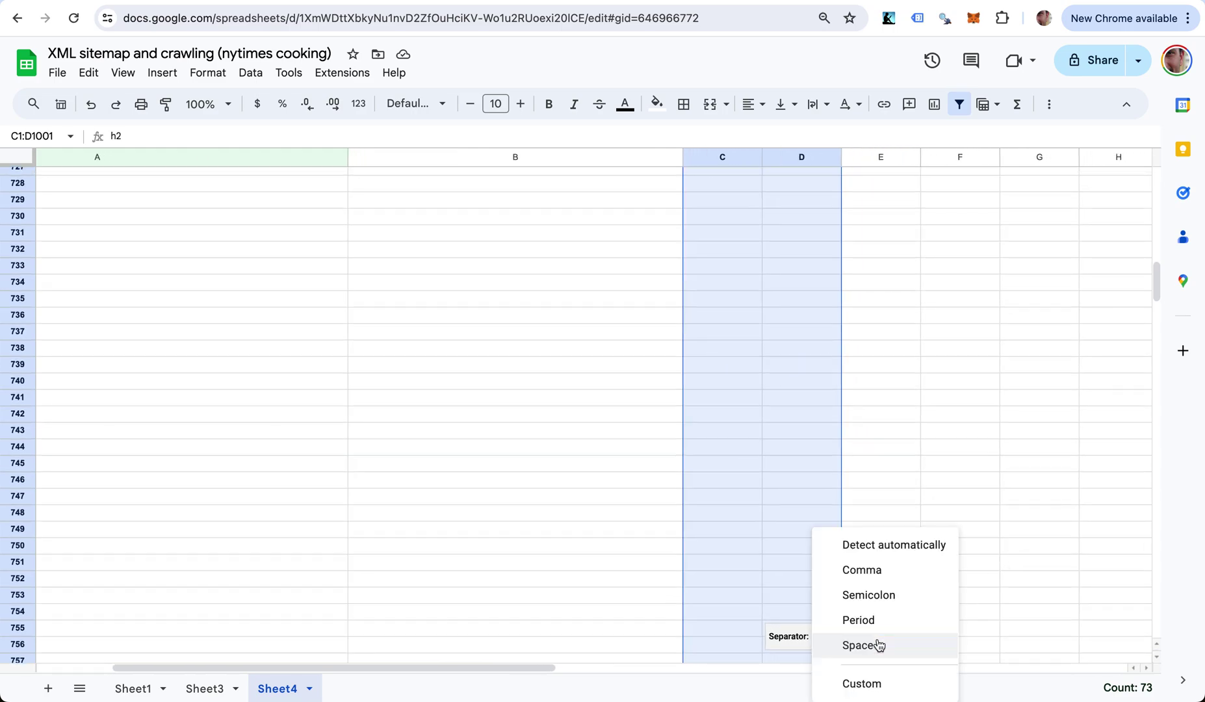
pyautogui.click(869, 685)
pyautogui.write('@@')
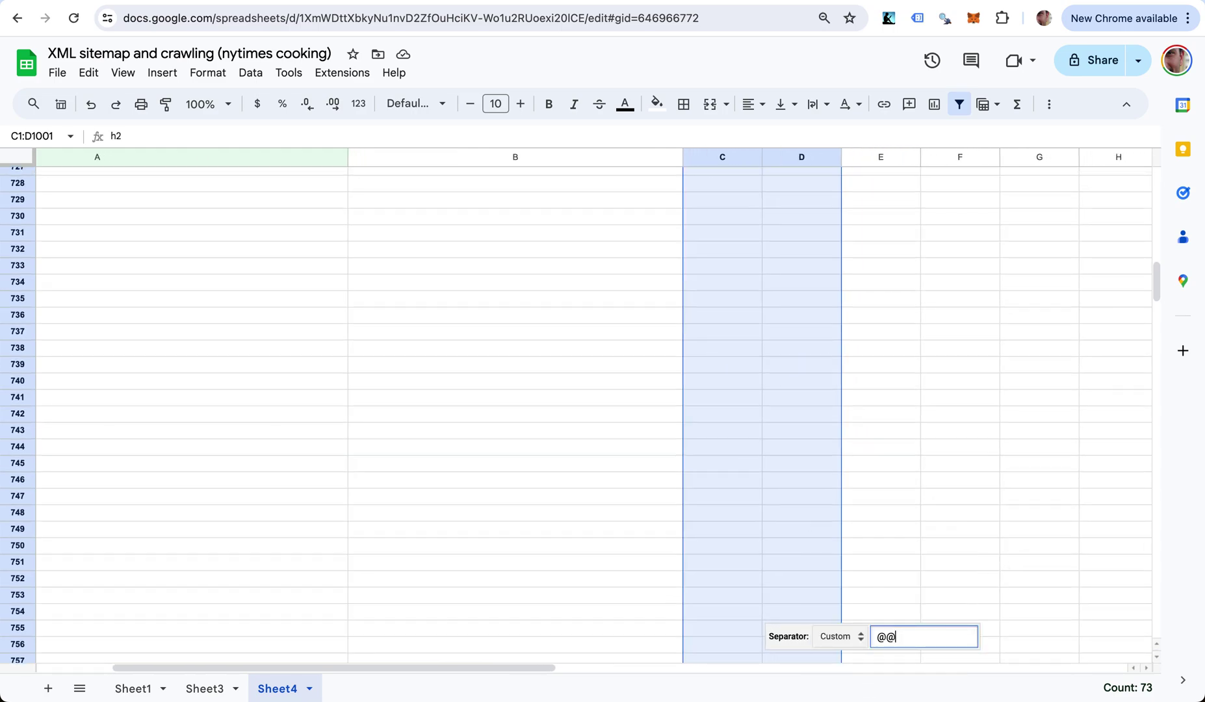
pyautogui.click(845, 592)
# - Check the split values along row 8, then return to the h2 header in C1
pyautogui.press('super+Up')
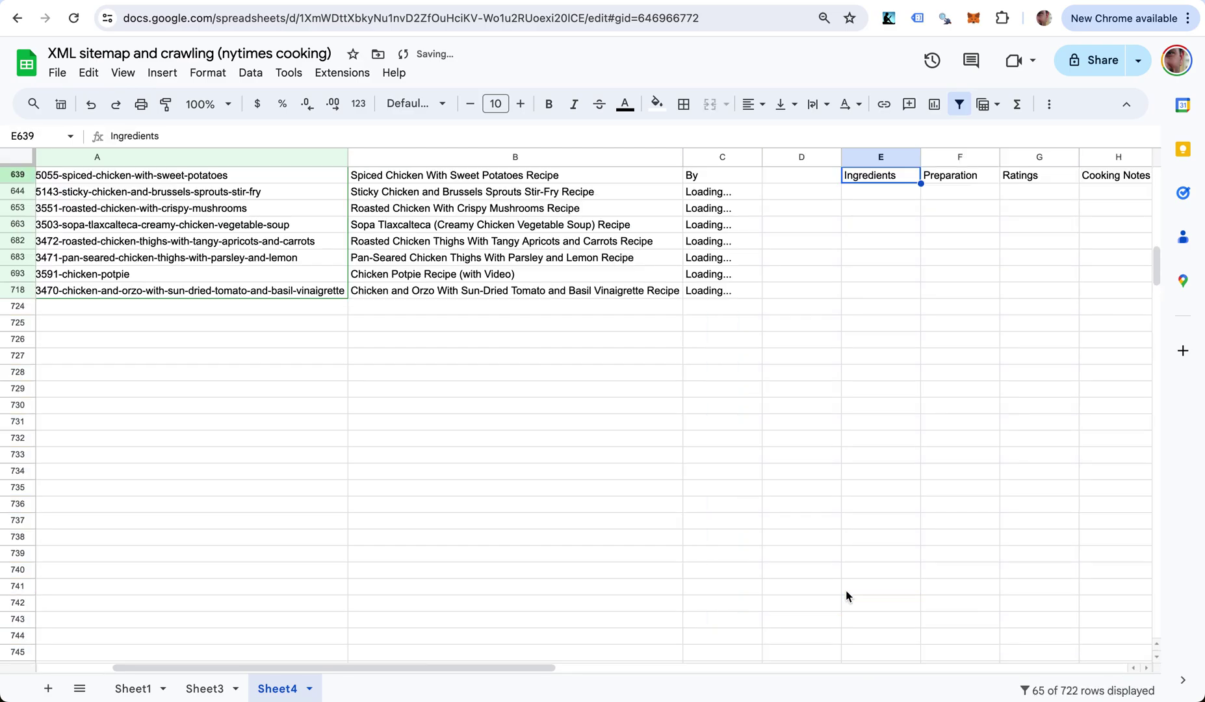
pyautogui.scroll(15, 845, 590)
pyautogui.hscroll(4, 846, 590)
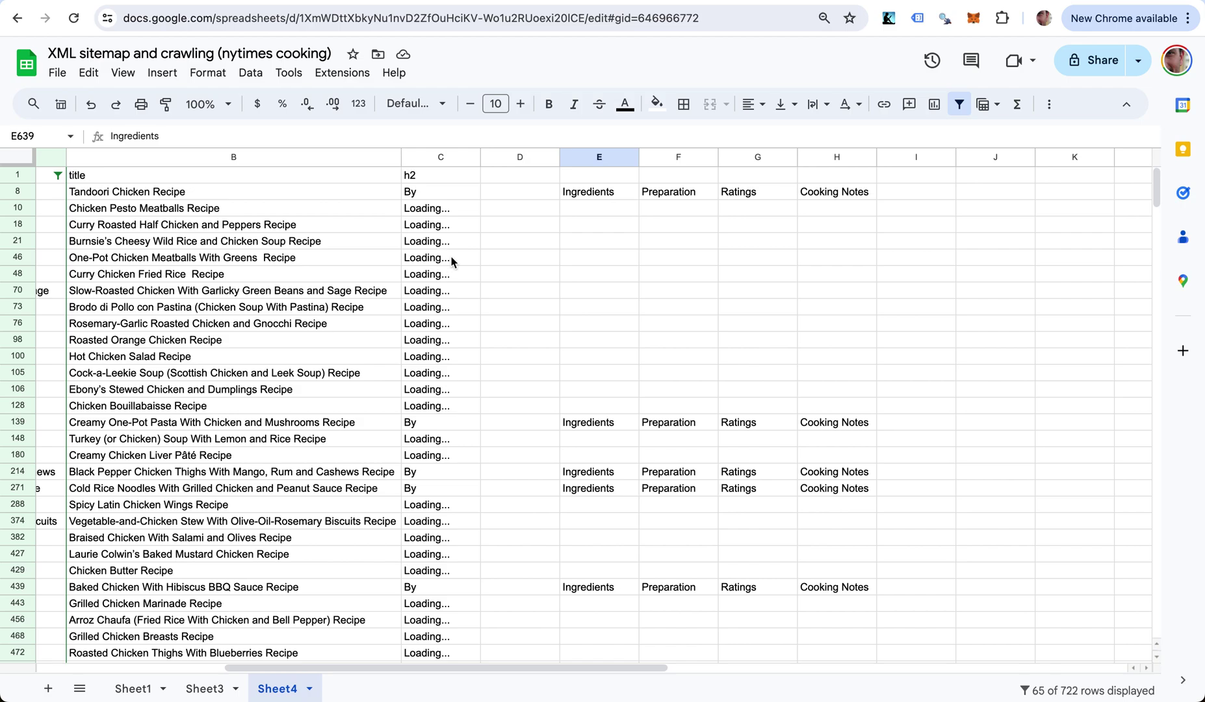
pyautogui.hscroll(-2, 455, 275)
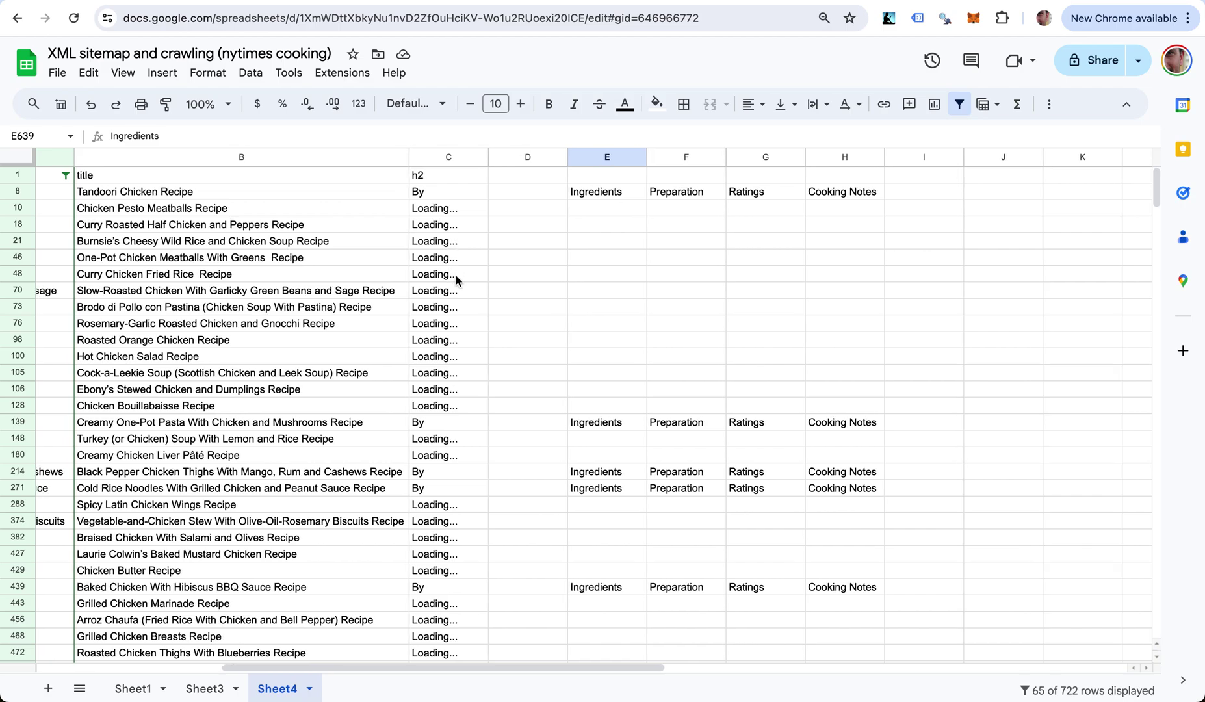
pyautogui.click(448, 193)
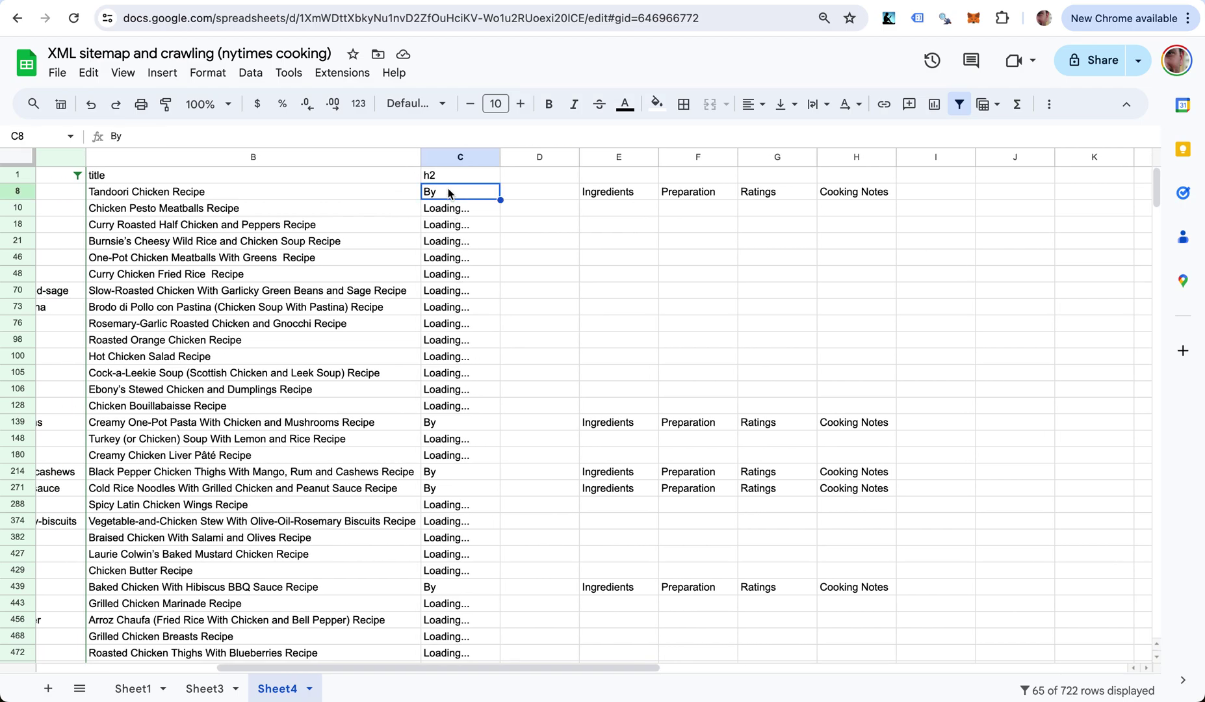
pyautogui.press('Right')
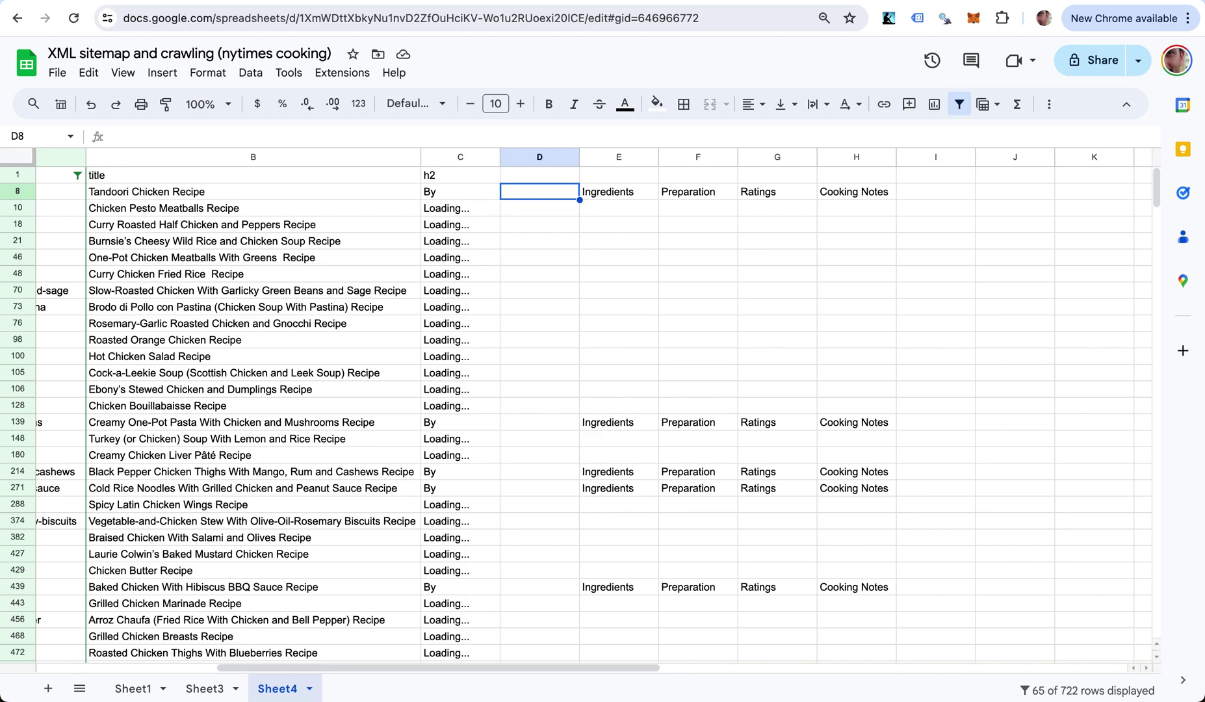
pyautogui.press('Right')
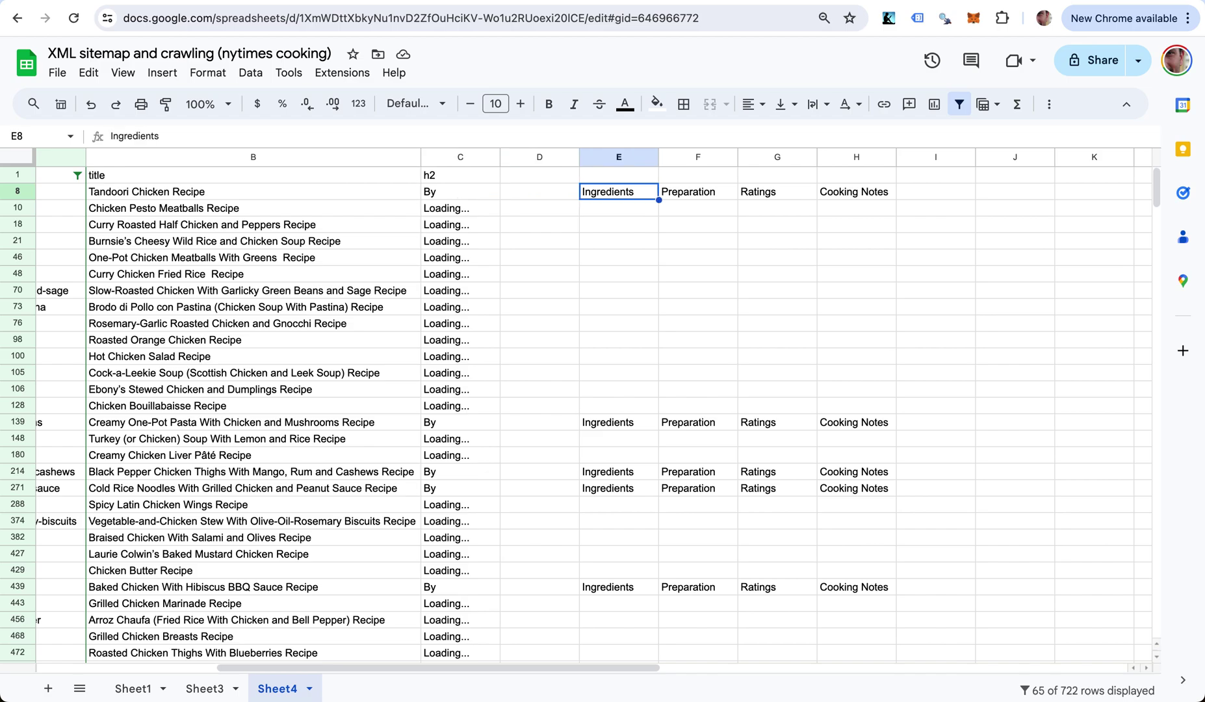
pyautogui.press('Right')
pyautogui.press('Right')
pyautogui.press('Up')
pyautogui.press('Left')
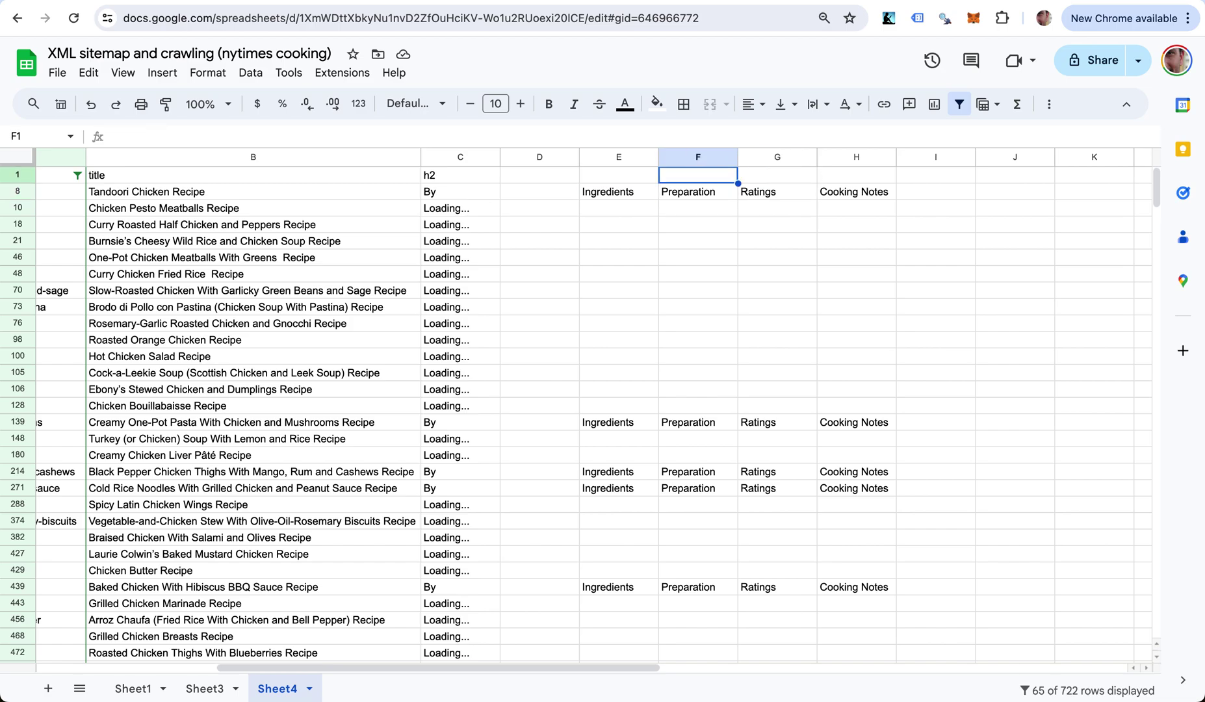
pyautogui.press('Left')
pyautogui.press('Left')
pyautogui.press('Left')
# - Rename C1 to h2-1 and D1 to h2-2, then select both headers
pyautogui.press('Return')
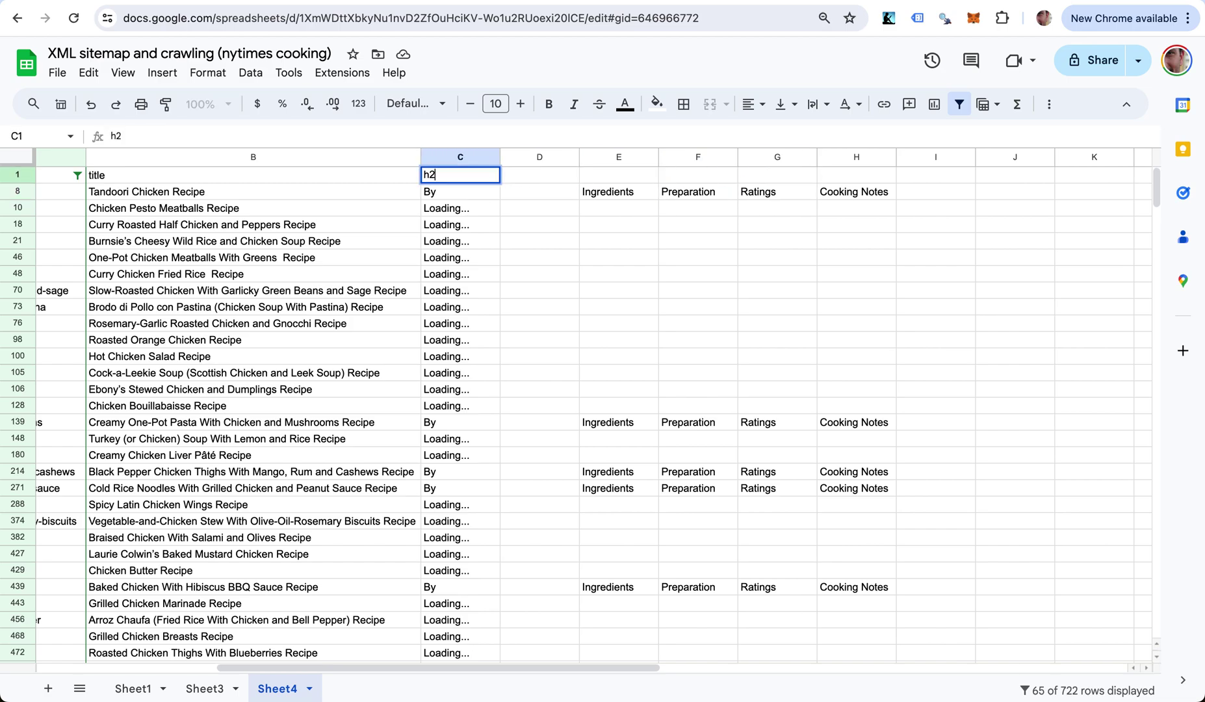
pyautogui.write('-1')
pyautogui.press('Return')
pyautogui.press('Up')
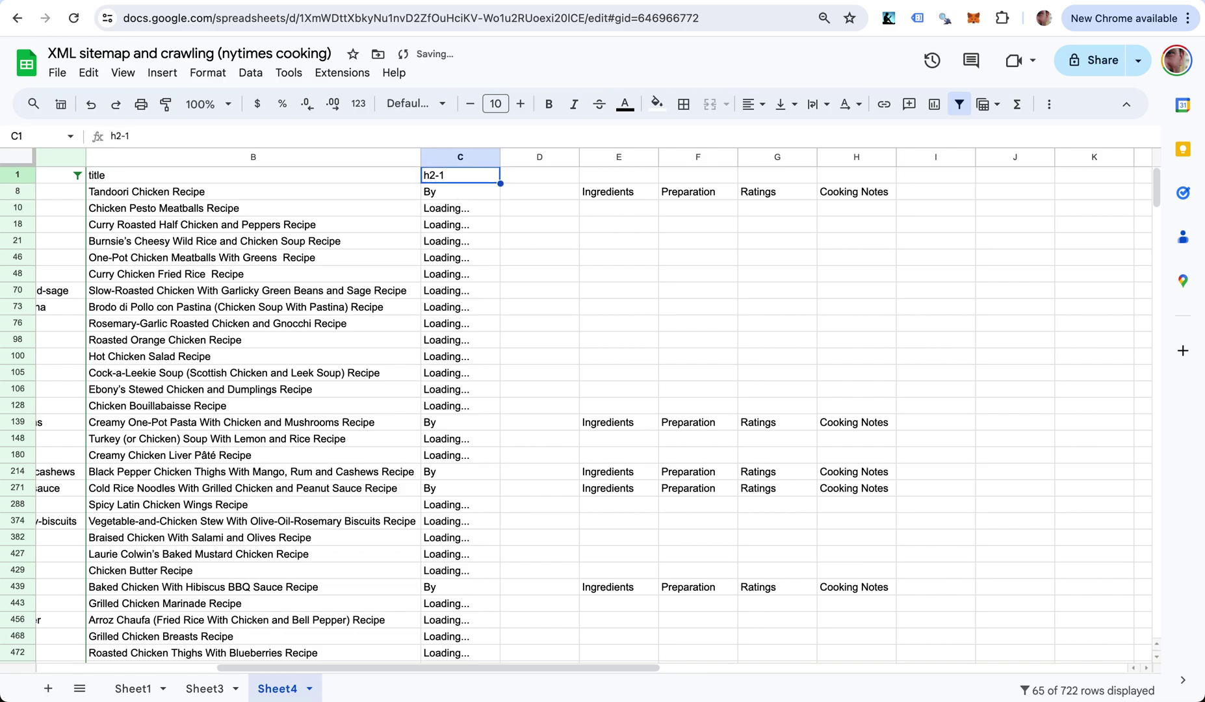
pyautogui.hotkey('ctrl', 'c')
pyautogui.press('Right')
pyautogui.press('Return')
pyautogui.hotkey('ctrl', 'v')
pyautogui.press('BackSpace')
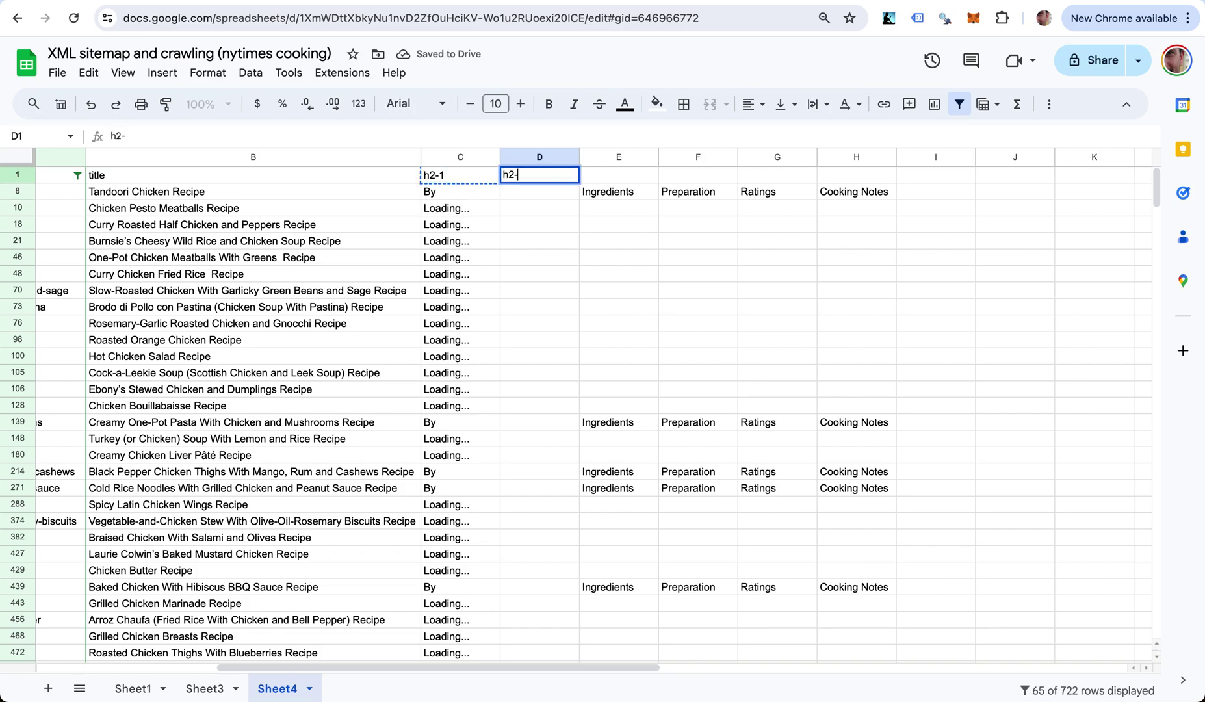
pyautogui.write('2')
pyautogui.press('Return')
pyautogui.press('Up')
pyautogui.press('Left')
pyautogui.hotkey('shift', 'Right')
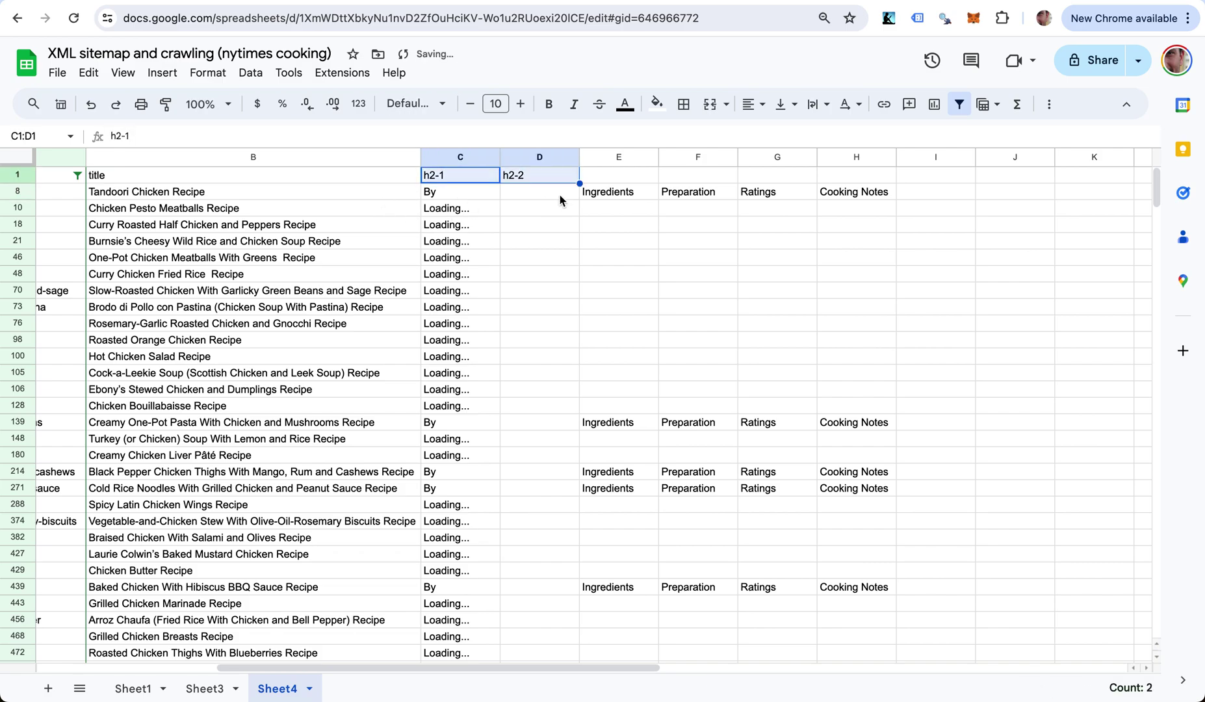
# - Fill the headers across to H1 as h2-3 through h2-6, undoing a stray fill into row 8
pyautogui.moveTo(579, 183); pyautogui.dragTo(883, 193)
pyautogui.hotkey('ctrl', 'z')
pyautogui.moveTo(579, 183); pyautogui.dragTo(890, 179)
pyautogui.hscroll(3, 870, 266)
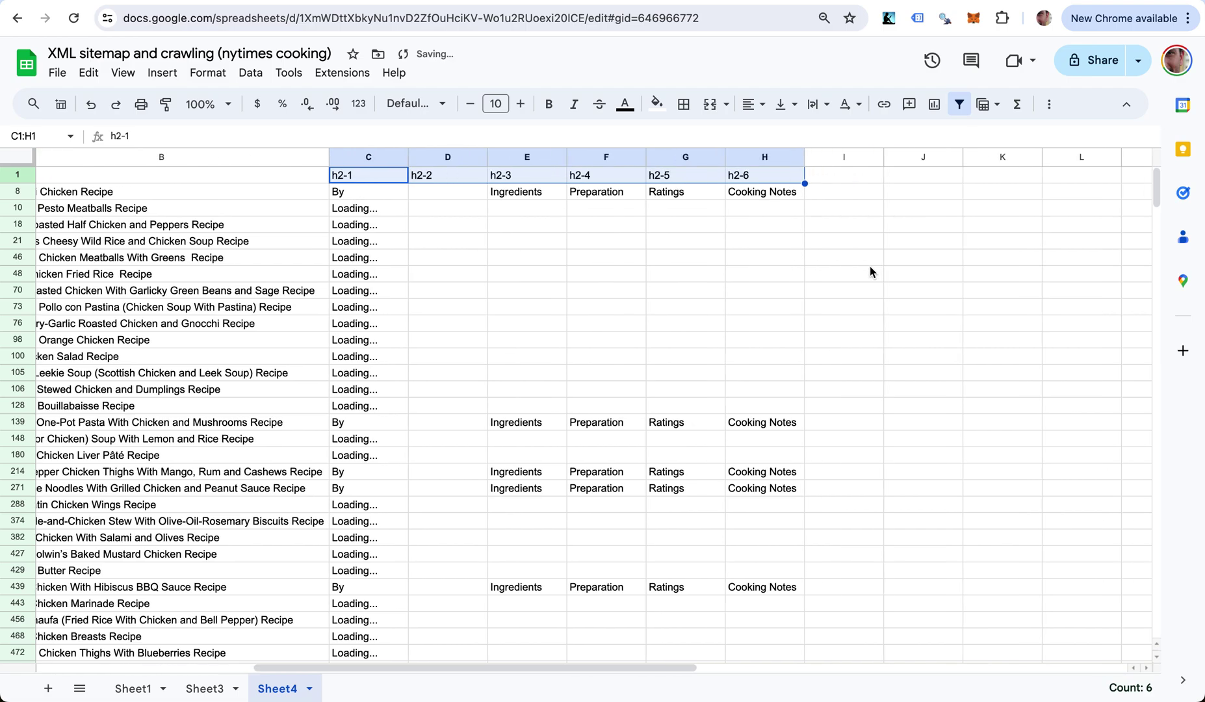
pyautogui.hscroll(-10, 869, 266)
pyautogui.hscroll(10, 869, 266)
pyautogui.hscroll(1, 869, 268)
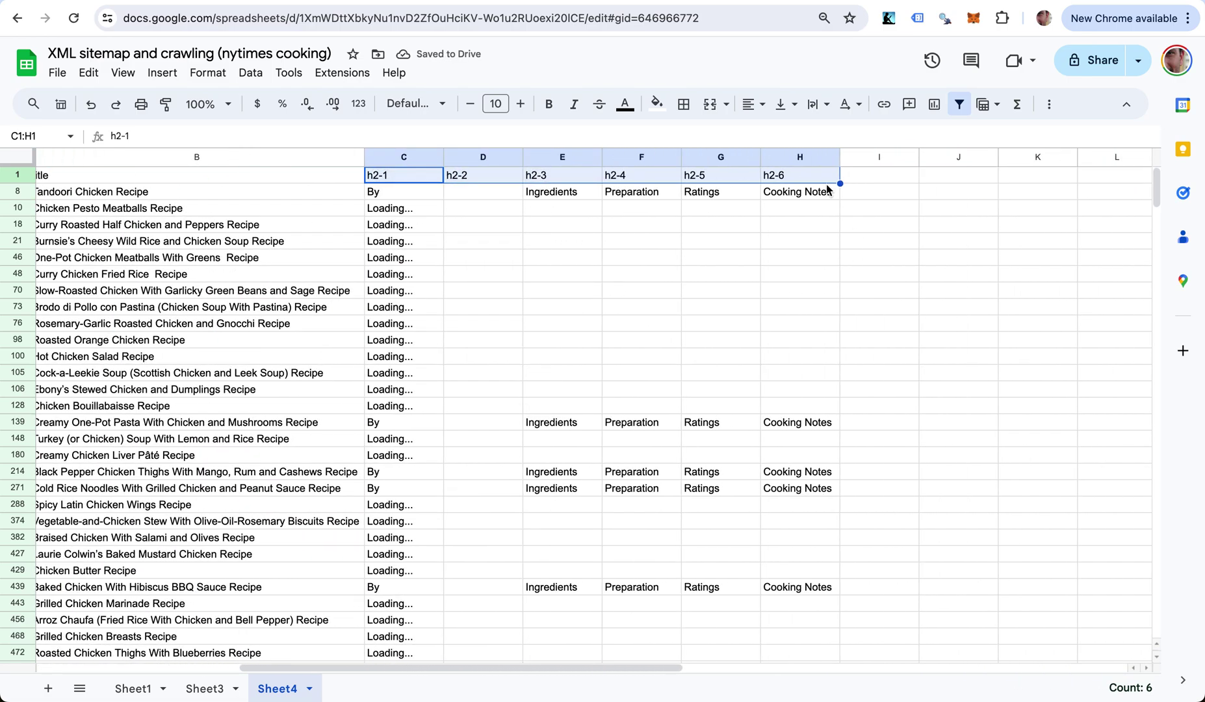
# - Enter the header 'canonical' in cell I1
pyautogui.click(861, 172)
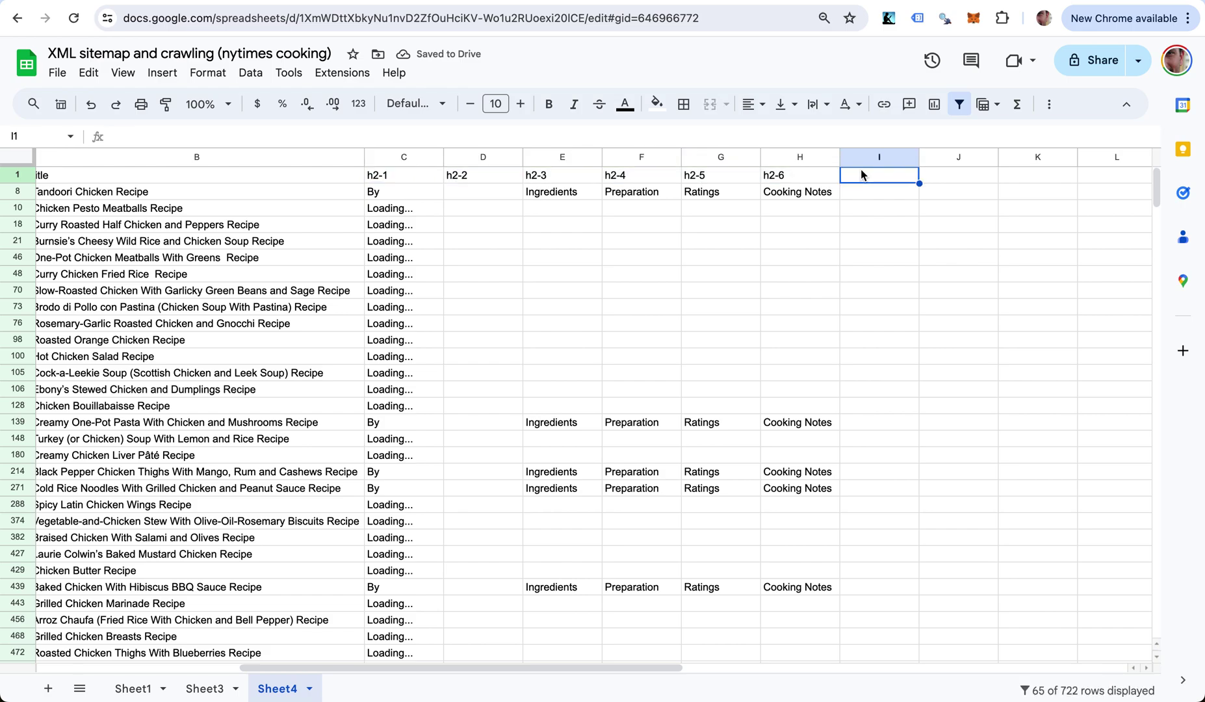
pyautogui.write('canonical')
pyautogui.press('Return')
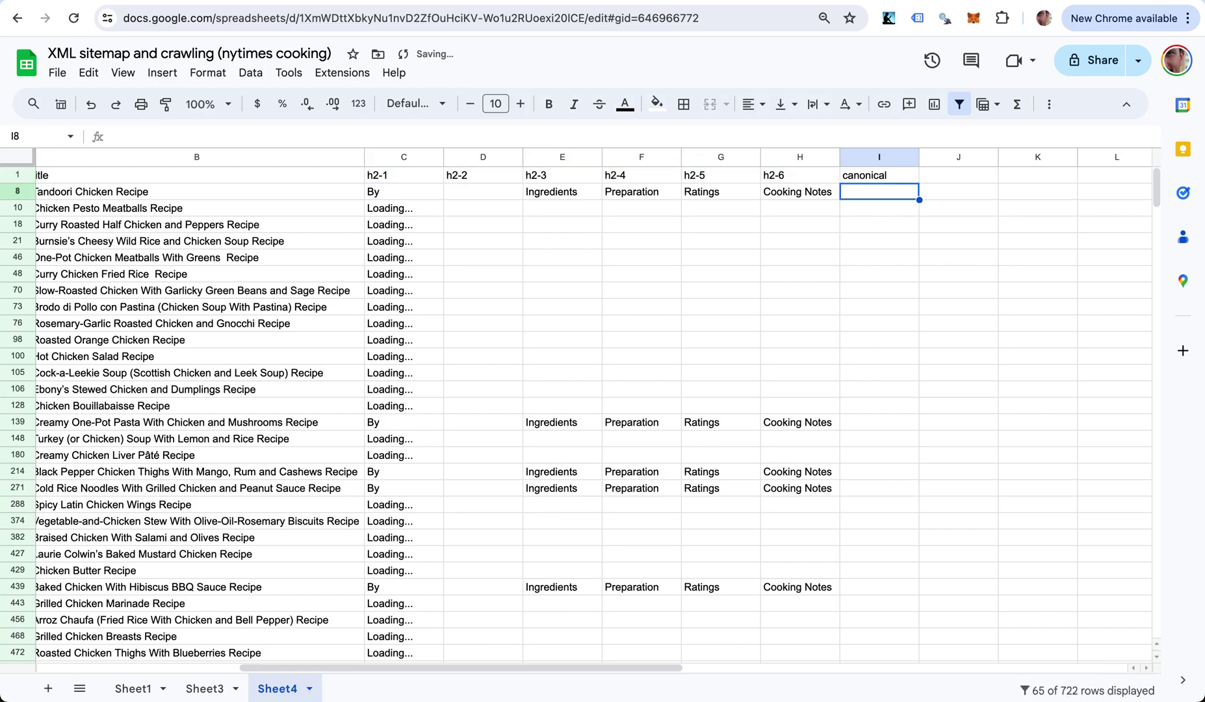
# - Enter =ADV_SCRAPE_CANONICAL(A8) in I8 to fetch the recipe's canonical URL
pyautogui.write('=adv')
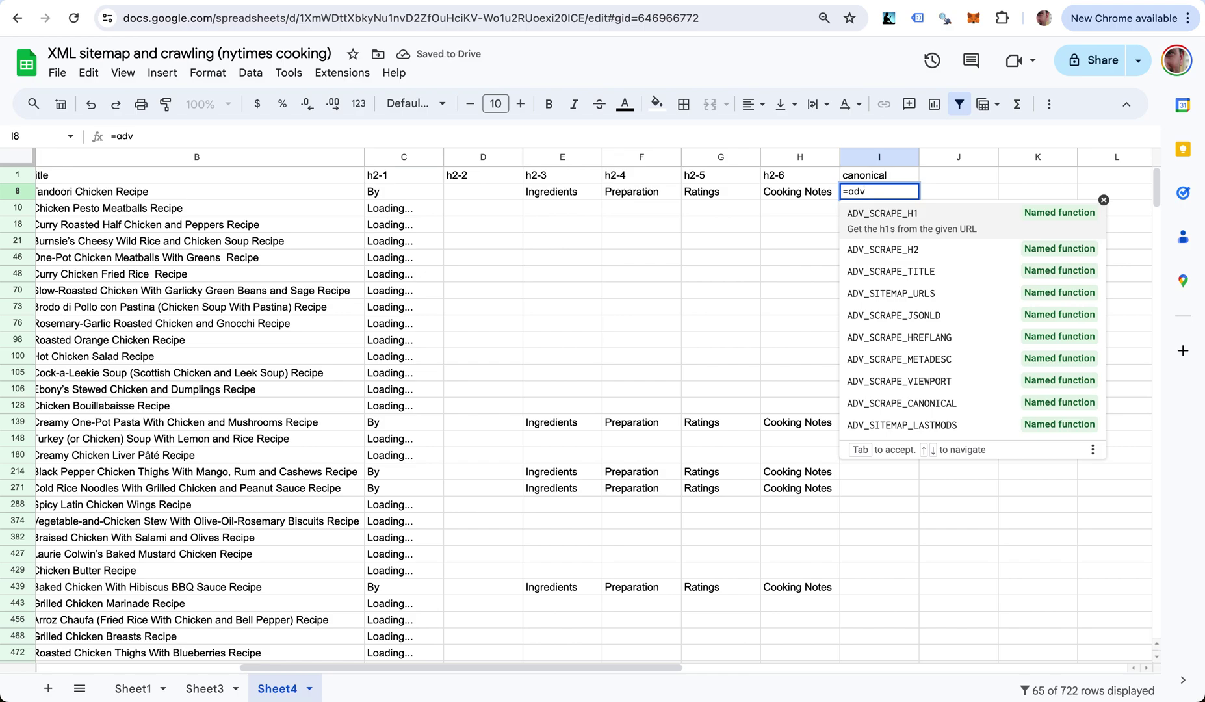
pyautogui.write('_scrap')
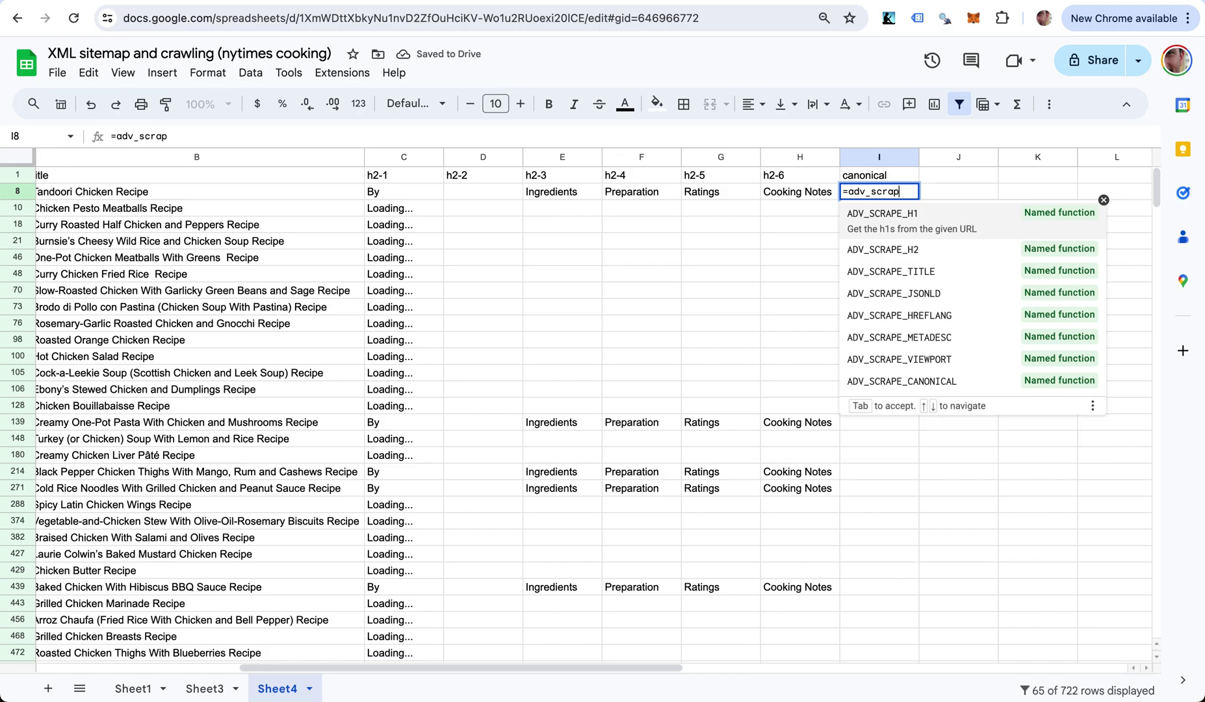
pyautogui.press('Down')
pyautogui.press('Down')
pyautogui.press('Down')
pyautogui.press('Down')
pyautogui.press('Down')
pyautogui.press('Down')
pyautogui.press('Down')
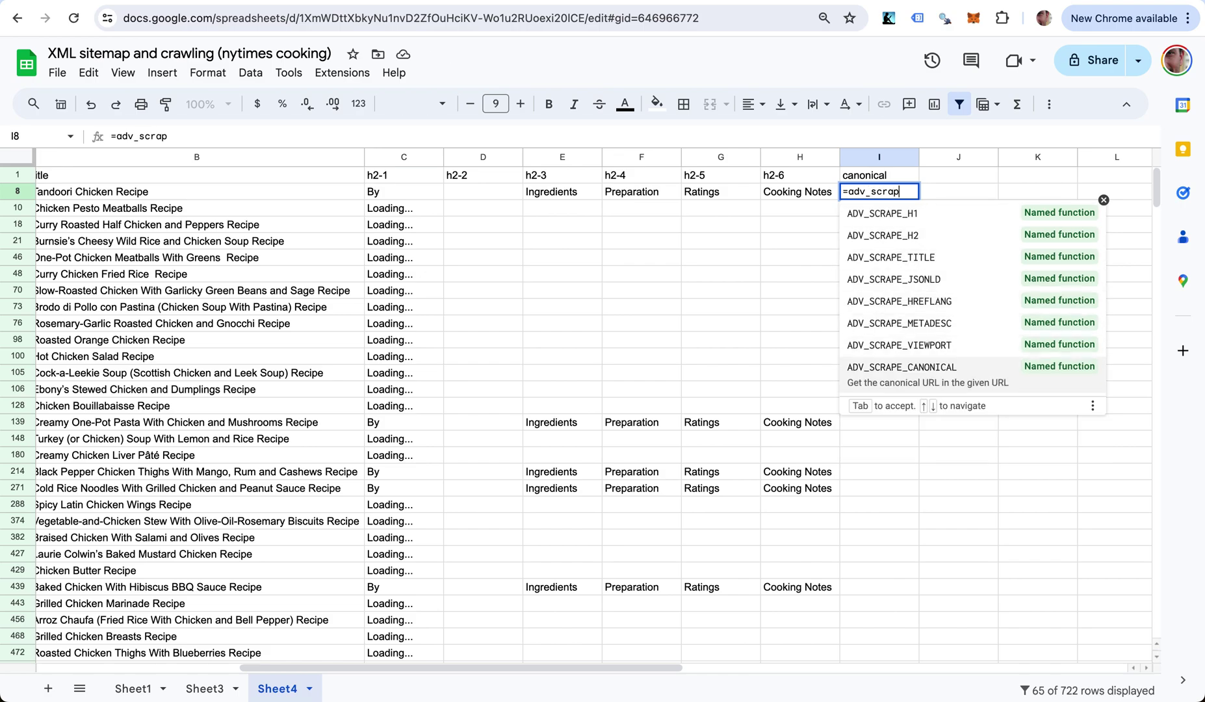
pyautogui.press('Up')
pyautogui.press('Tab')
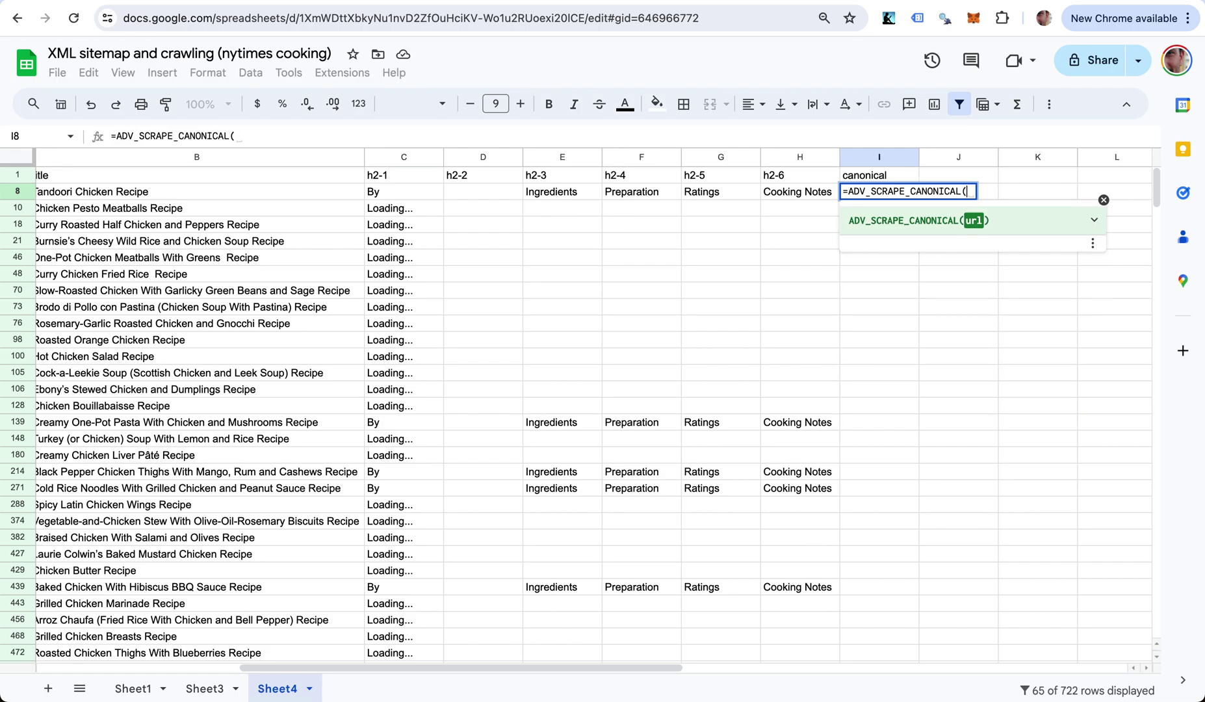
pyautogui.press('Left')
pyautogui.press('Left')
pyautogui.press('Left')
pyautogui.press('Left')
pyautogui.press('Left')
pyautogui.press('Left')
pyautogui.press('Left')
pyautogui.press('Left')
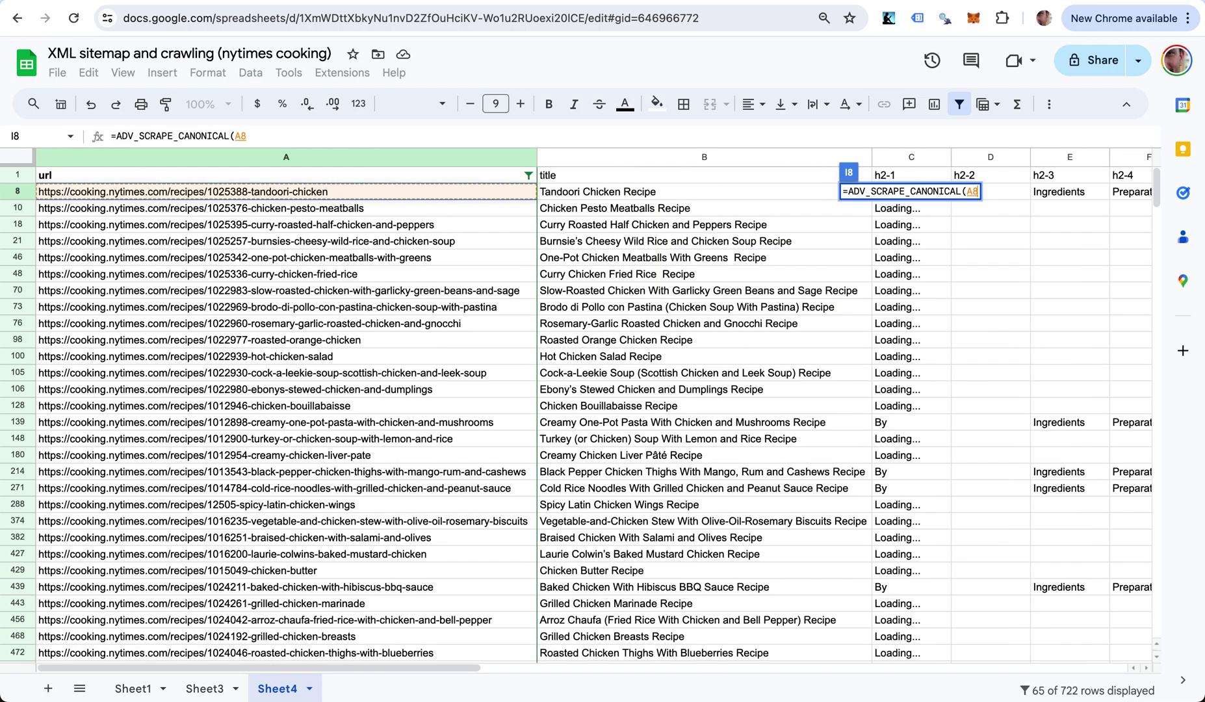
pyautogui.press('Return')
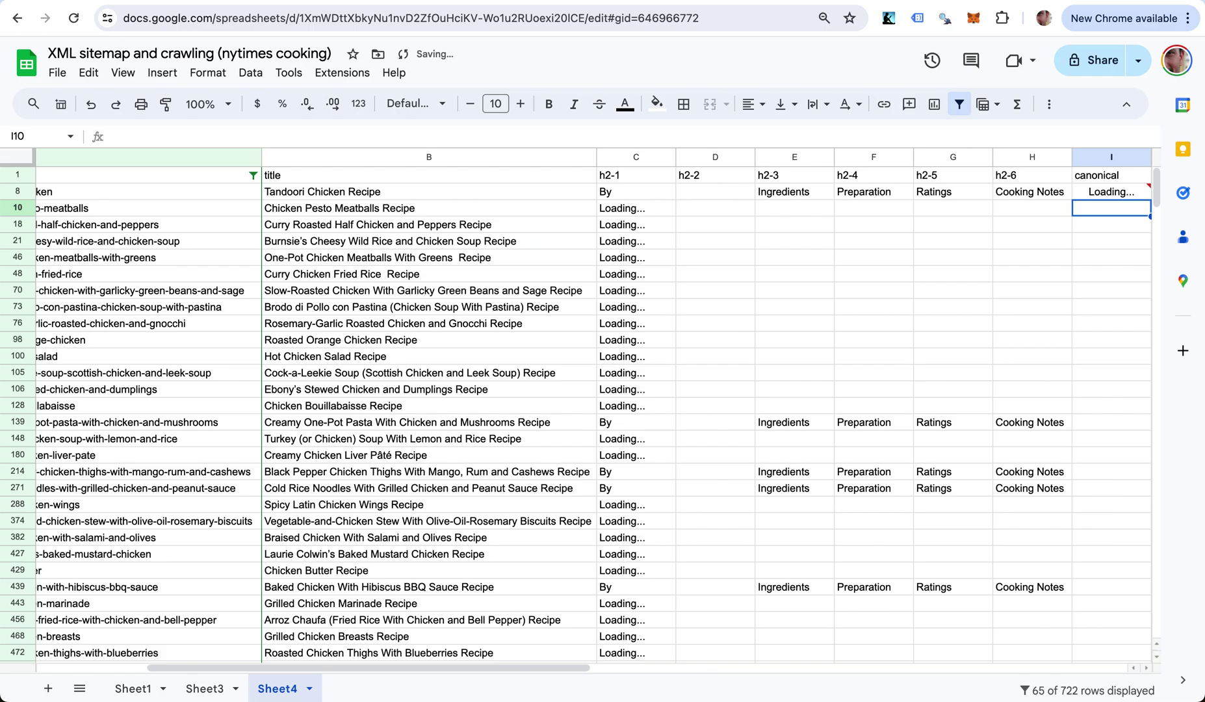
pyautogui.hscroll(5, 761, 222)
pyautogui.click(747, 191)
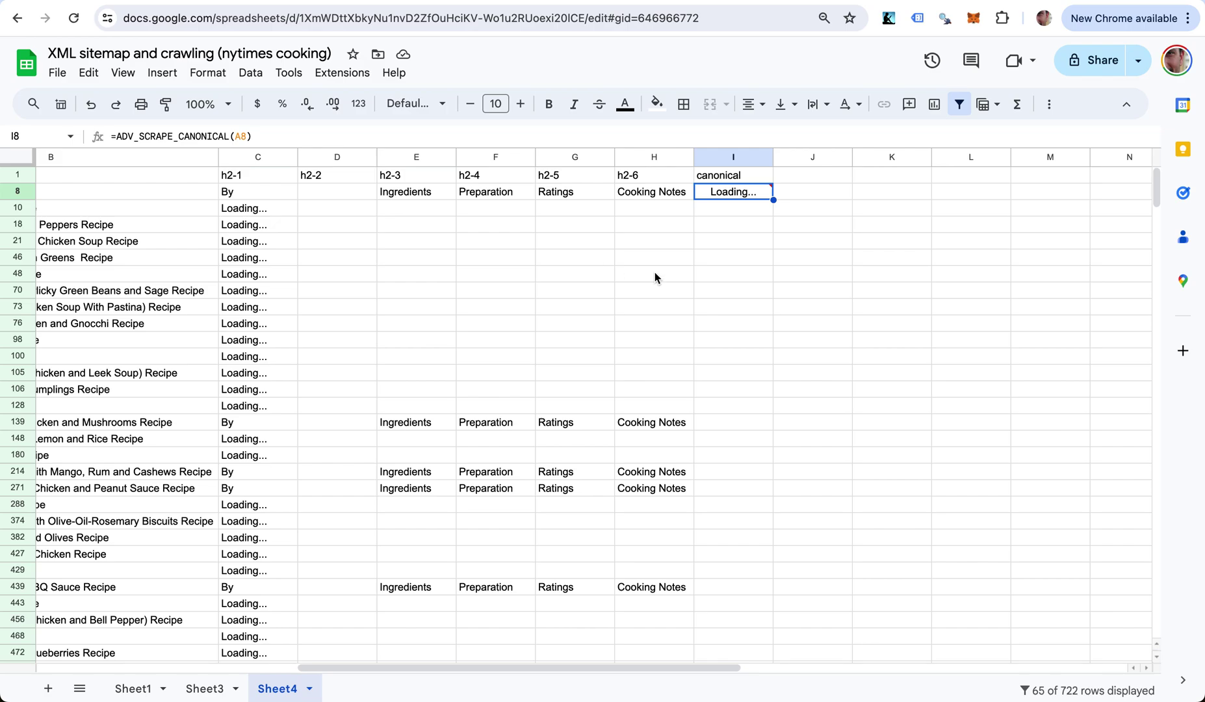
pyautogui.hscroll(-5, 655, 276)
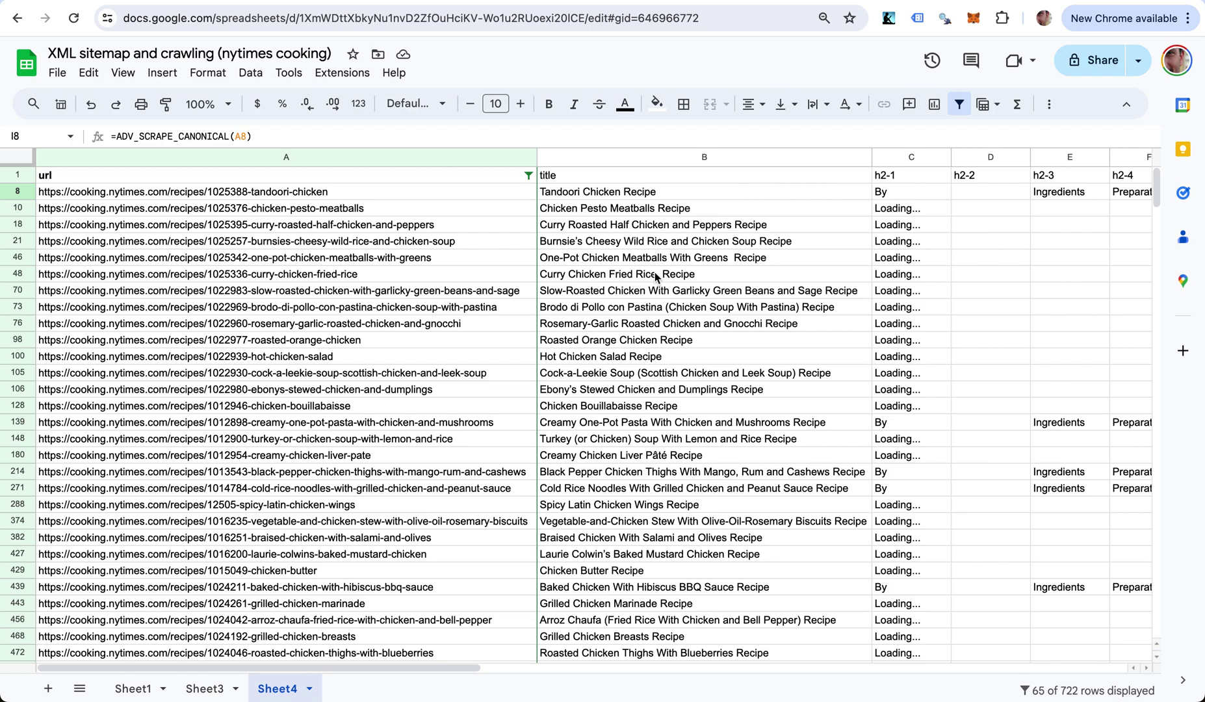
pyautogui.scroll(-1, 655, 276)
pyautogui.scroll(1, 655, 276)
# - Copy the url and title columns from the header down to the last row
pyautogui.click(347, 176)
pyautogui.hotkey('shift', 'Right')
pyautogui.hotkey('ctrl', 'shift', 'Down')
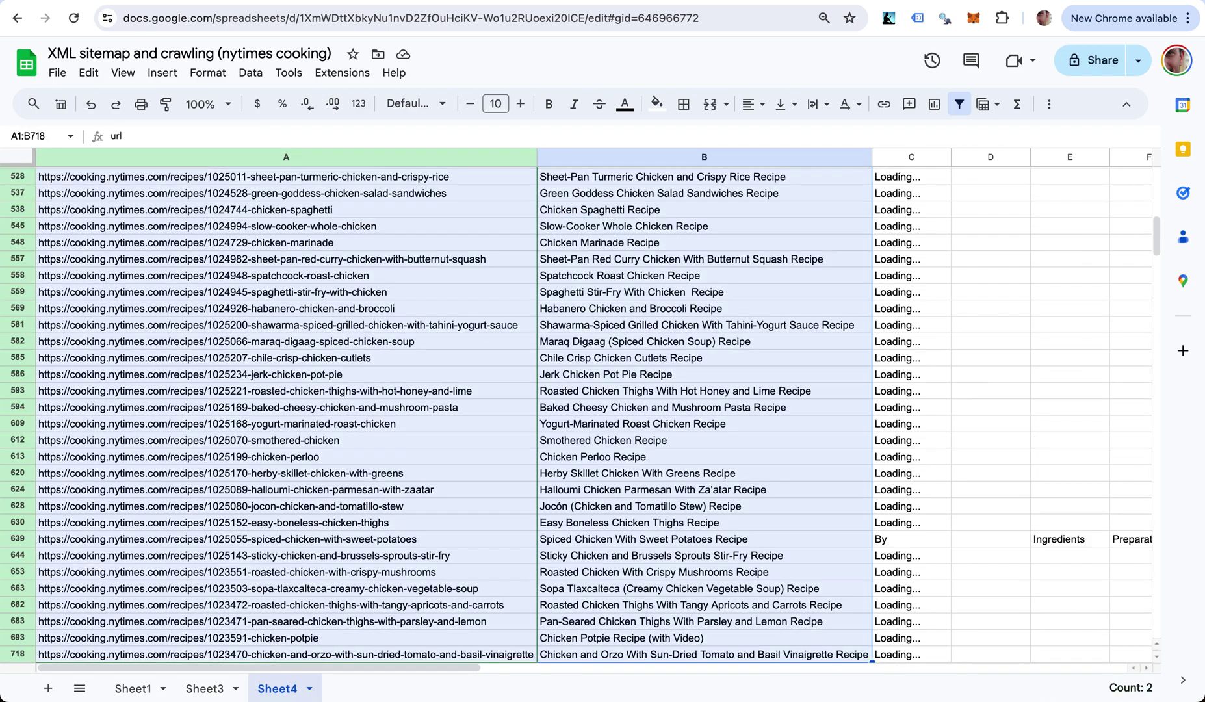
pyautogui.hotkey('ctrl', 'c')
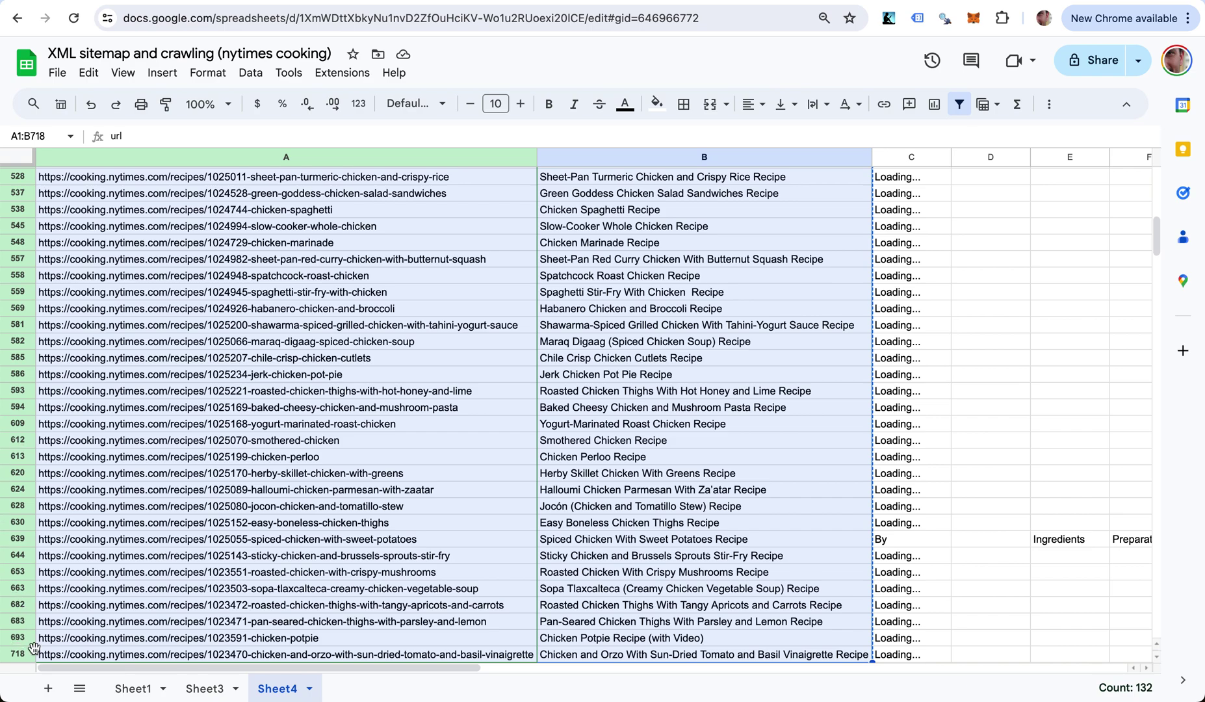
# - Paste values only into A1 of a new Sheet5 and autofit columns A and B
pyautogui.click(48, 687)
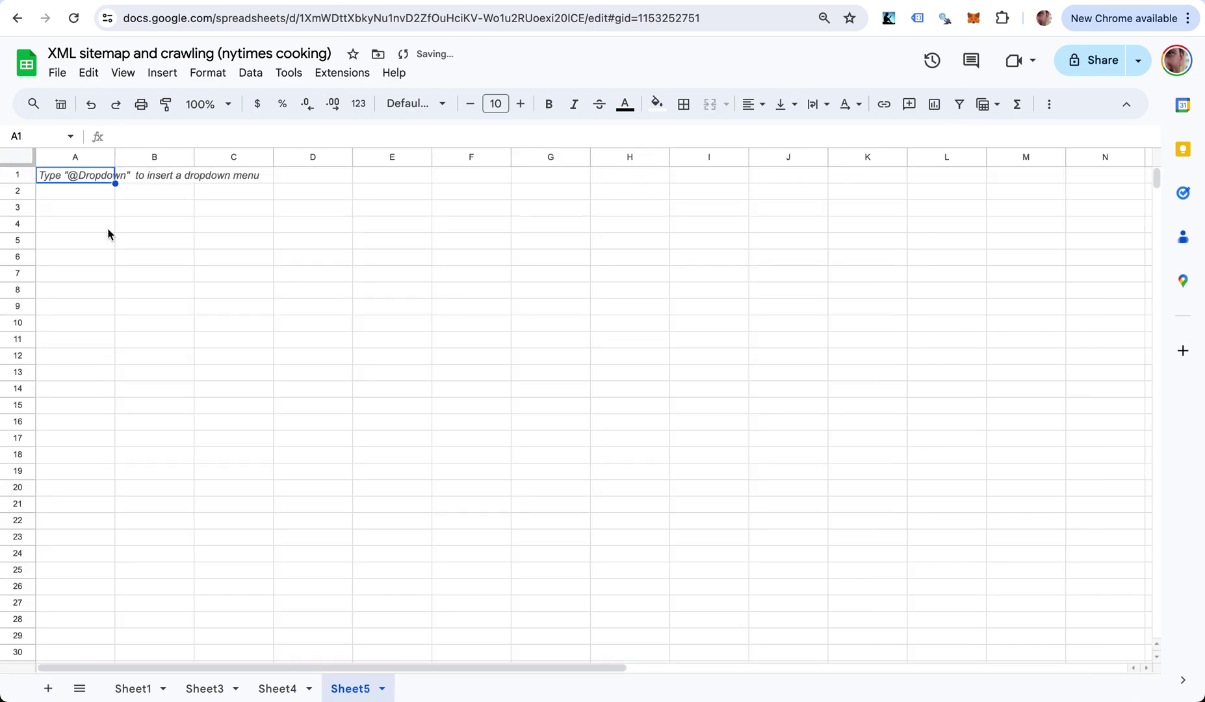
pyautogui.rightClick(82, 175)
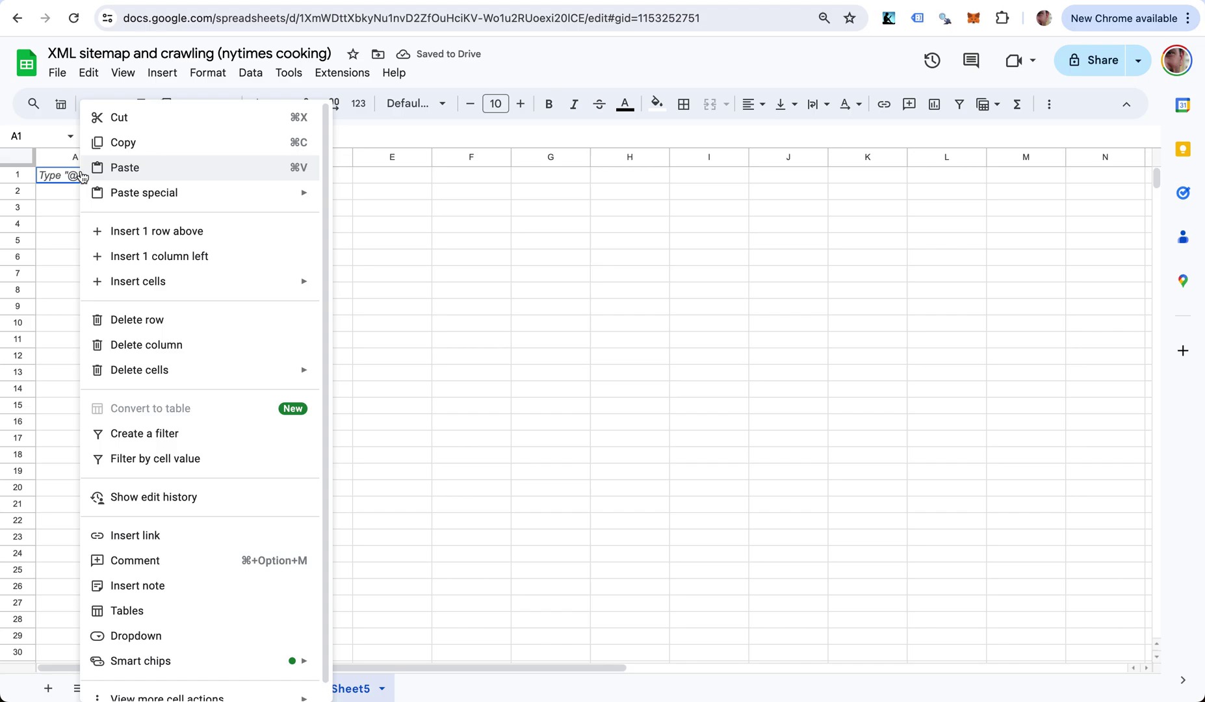
pyautogui.moveTo(250, 195)
pyautogui.click(376, 199)
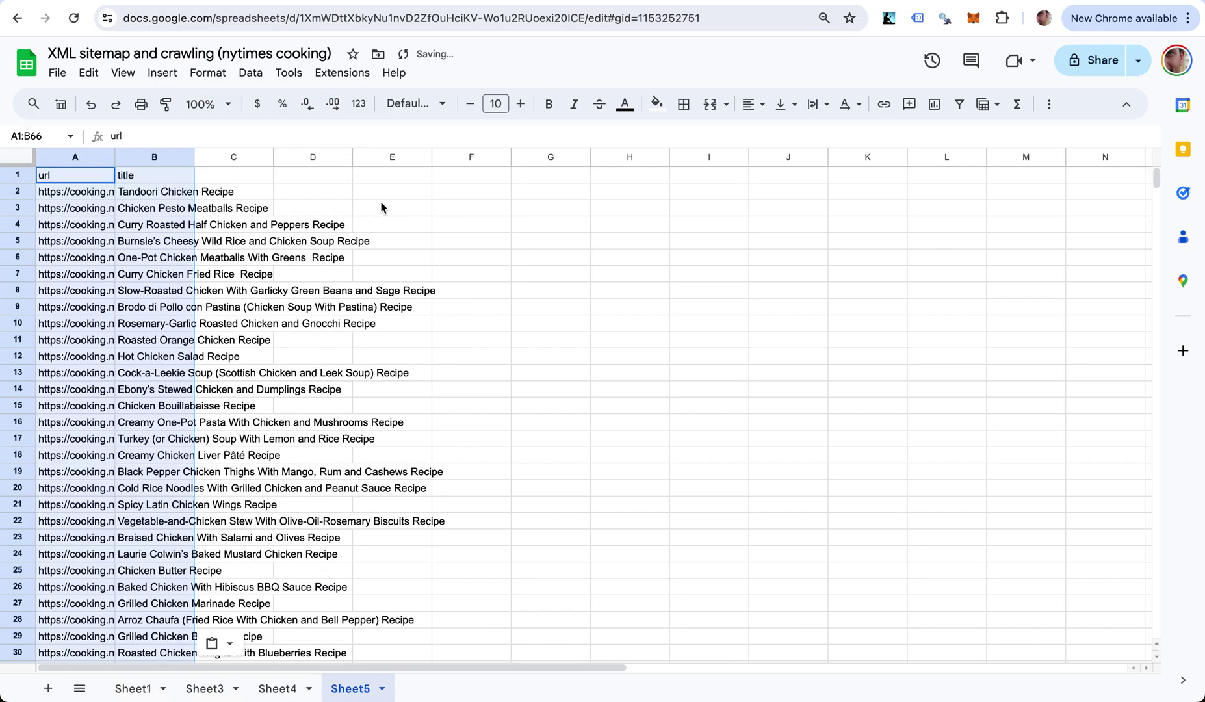
pyautogui.doubleClick(117, 159)
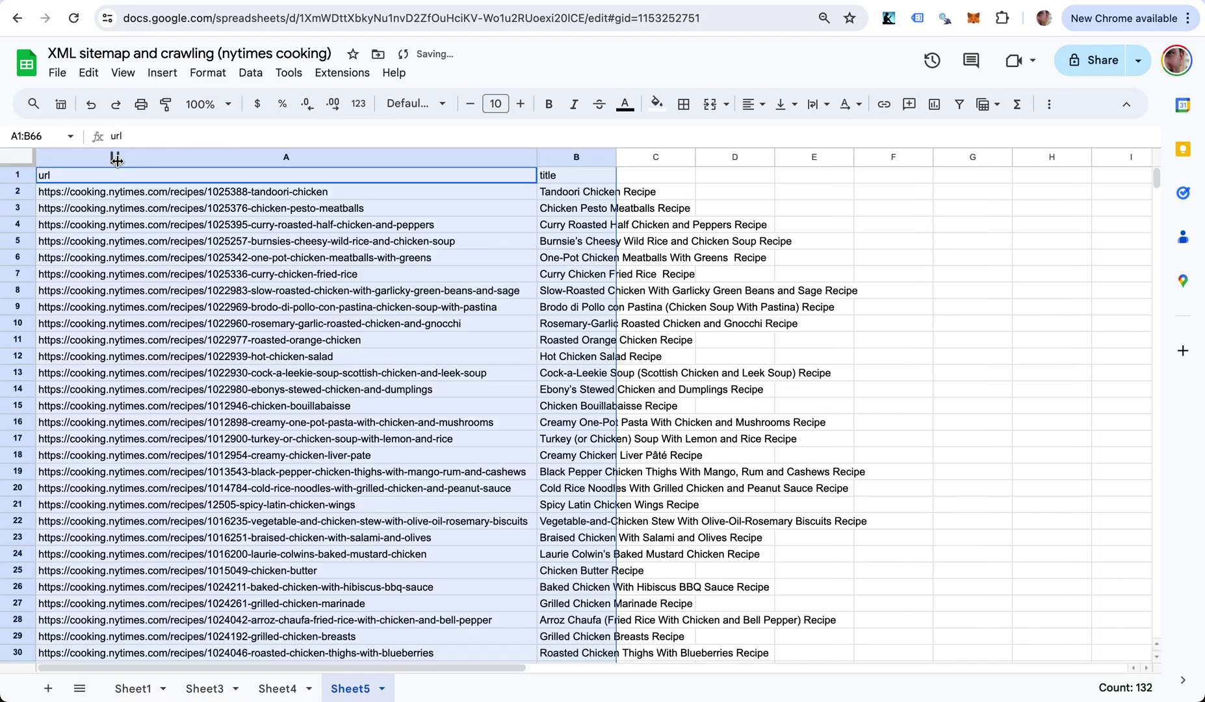
pyautogui.doubleClick(617, 157)
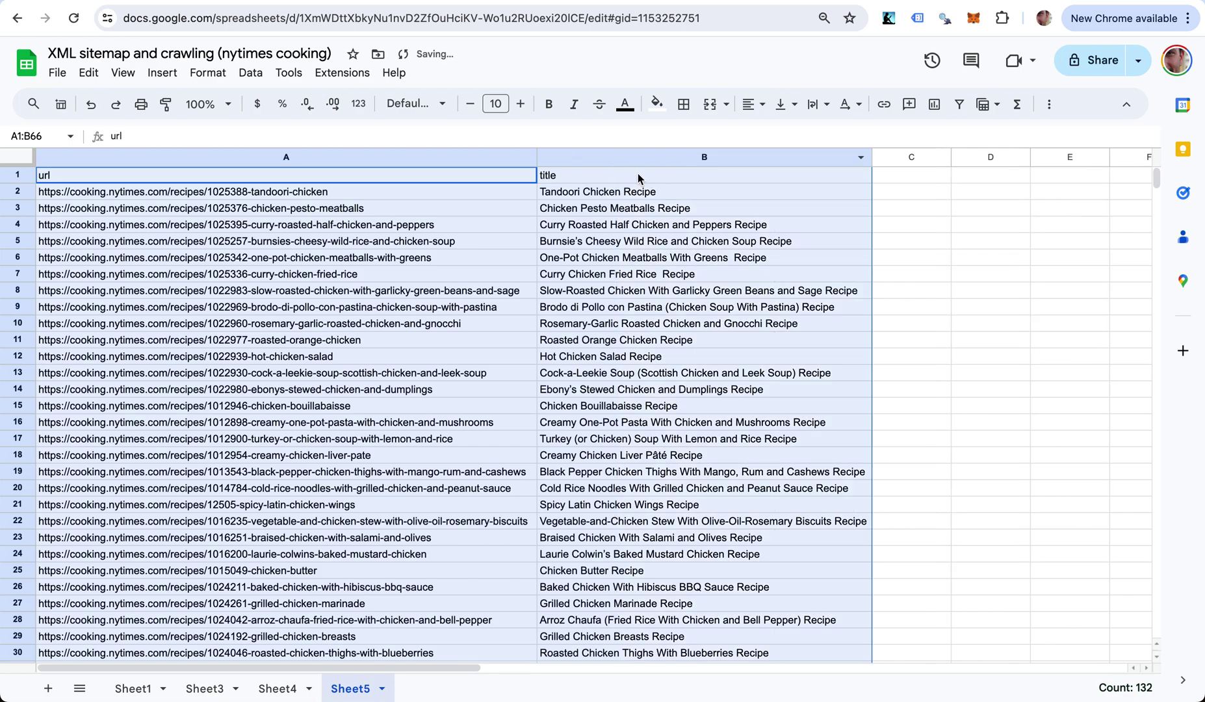
# - Make the url and title headers in row 1 bold
pyautogui.click(628, 177)
pyautogui.hotkey('shift', 'Left')
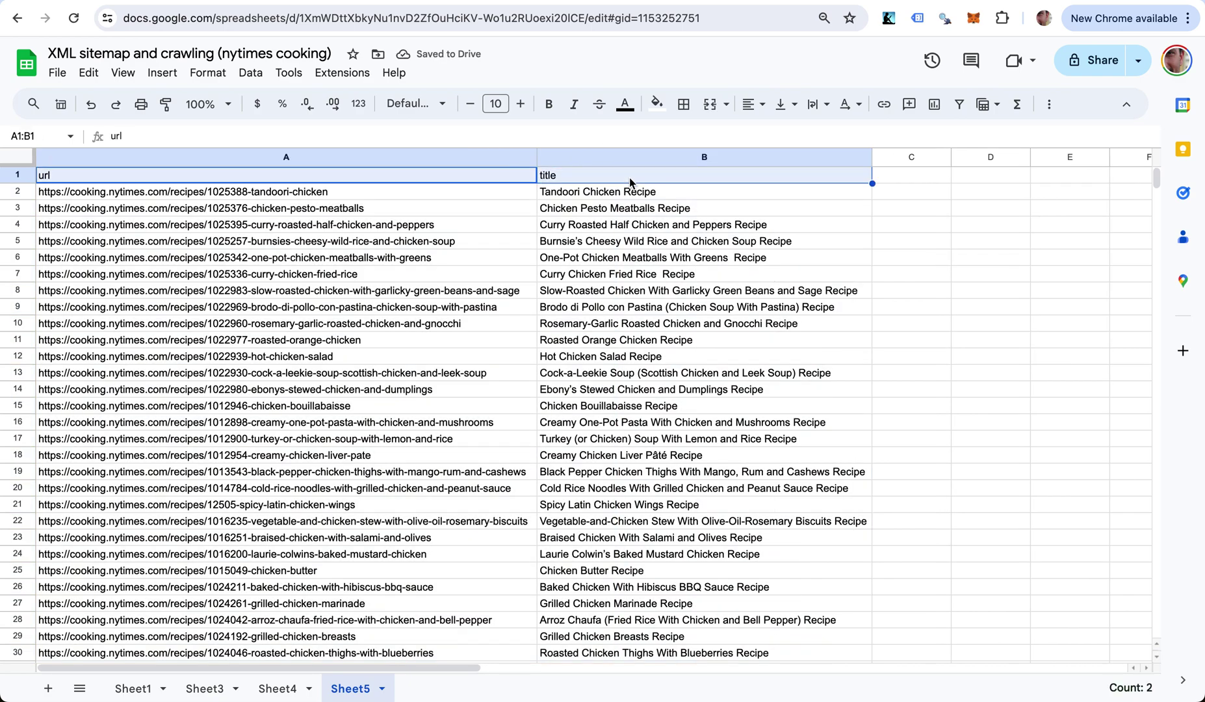
pyautogui.hotkey('ctrl', 'b')
# - Verify the pasted recipes end at row 66 and review the A1:B66 range
pyautogui.hotkey('shift', 'Right')
pyautogui.press('Down')
pyautogui.press('Left')
pyautogui.hotkey('ctrl', 'Down')
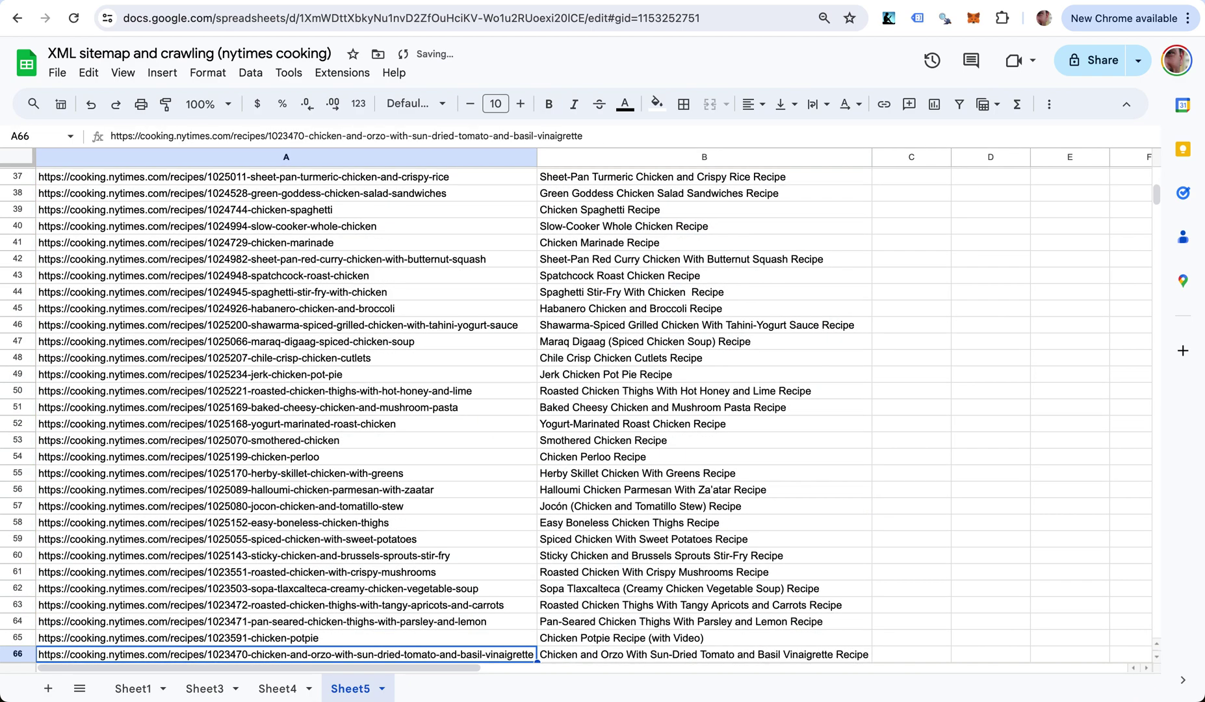
pyautogui.press('Right')
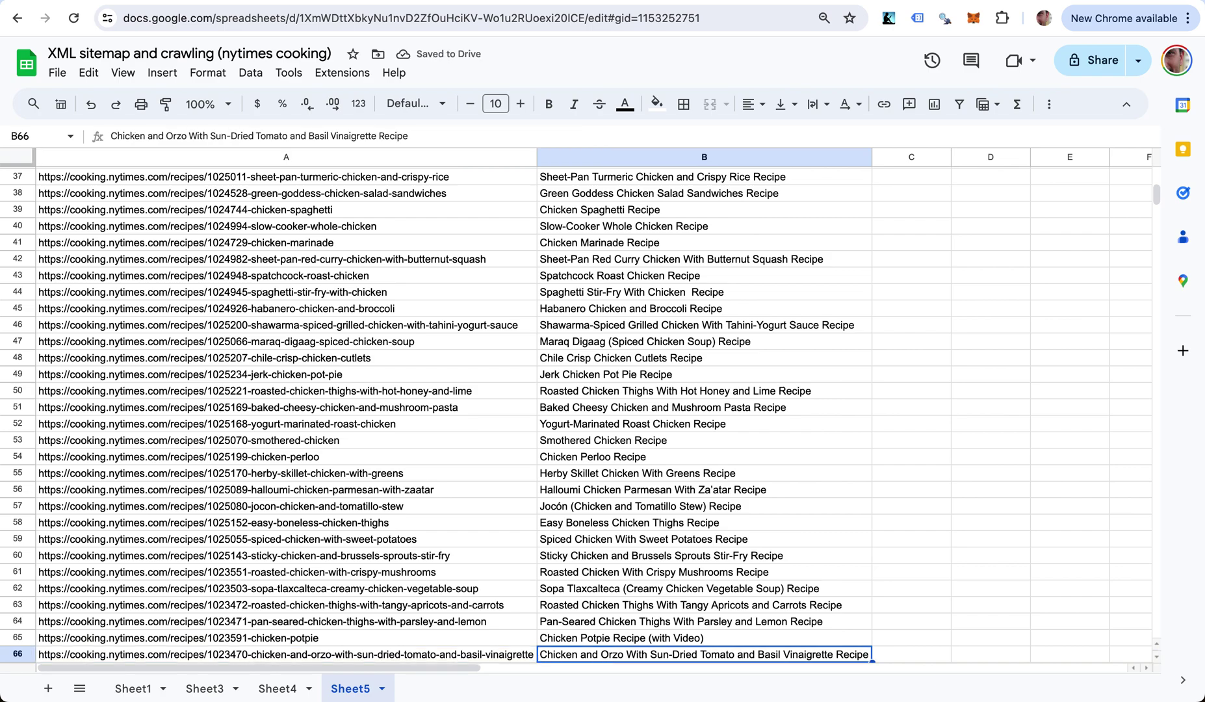
pyautogui.hotkey('ctrl', 'Up')
pyautogui.press('Left')
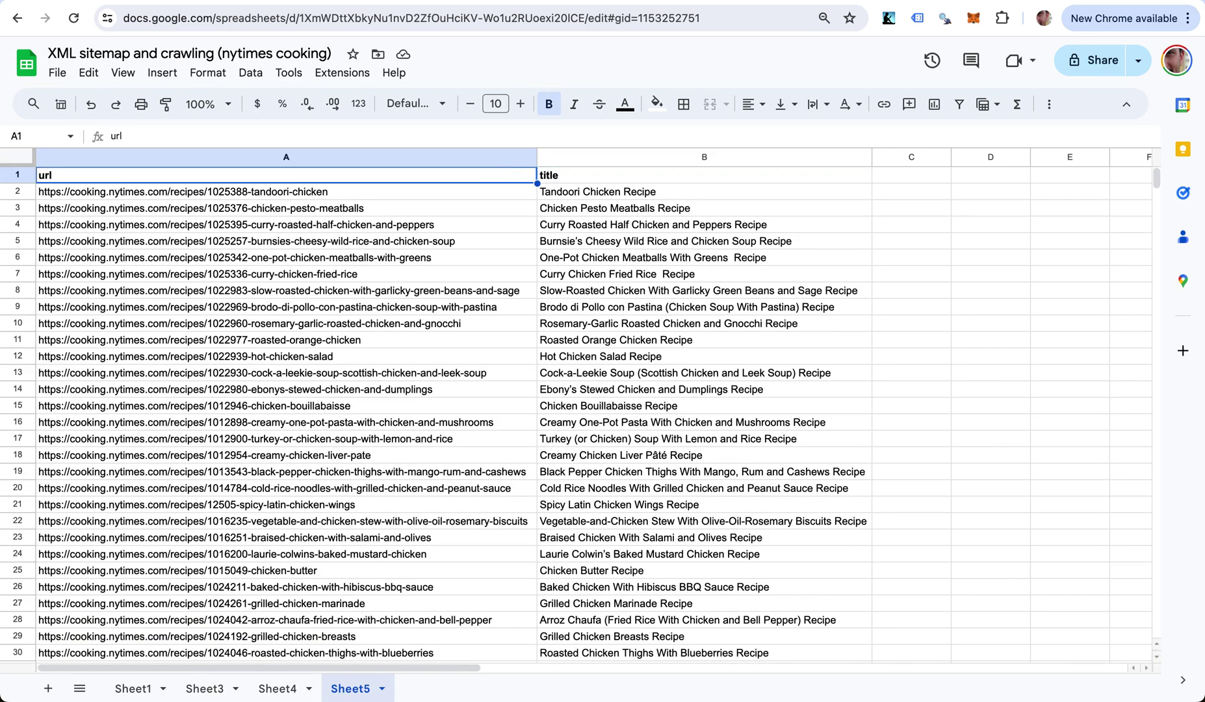
pyautogui.hotkey('shift', 'Right')
pyautogui.hotkey('ctrl', 'shift', 'Down')
pyautogui.scroll(10, 630, 219)
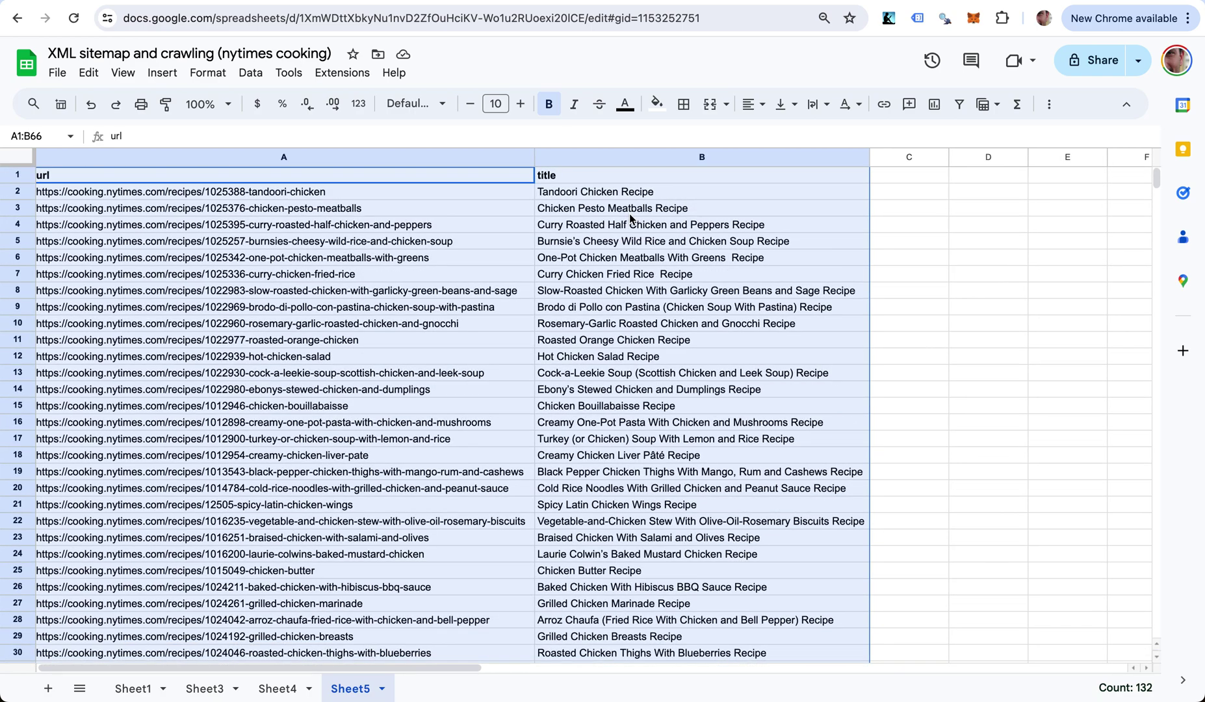
pyautogui.click(612, 268)
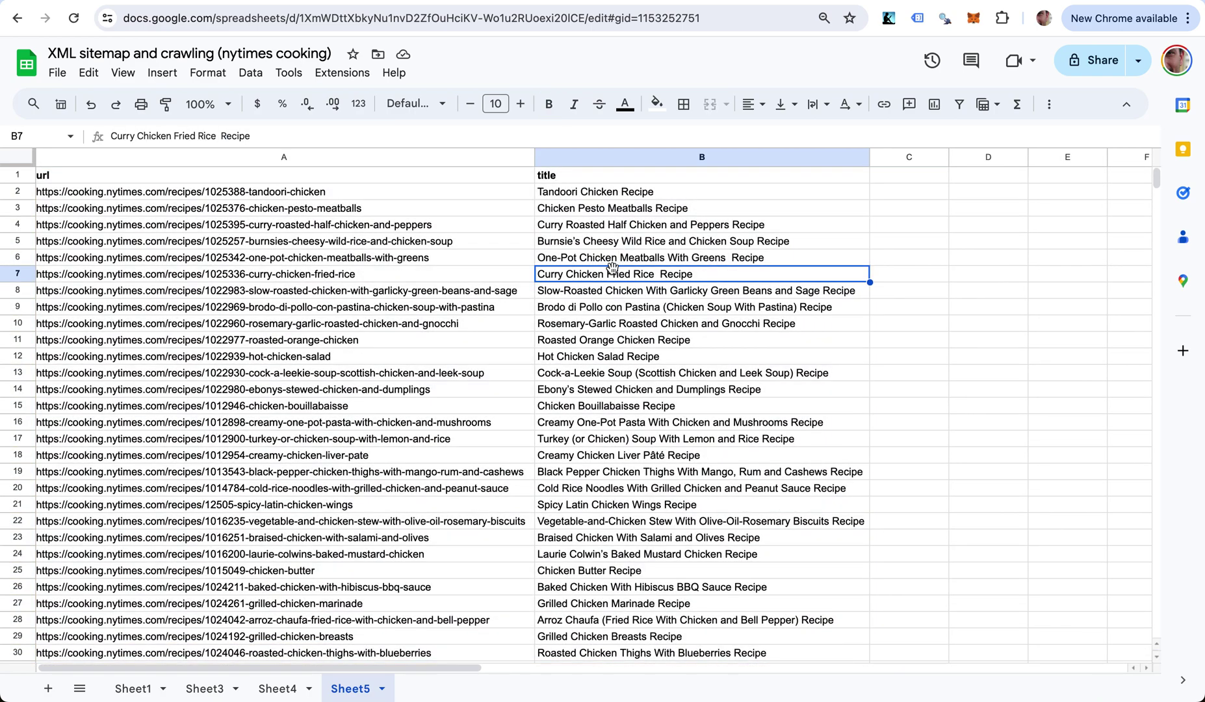